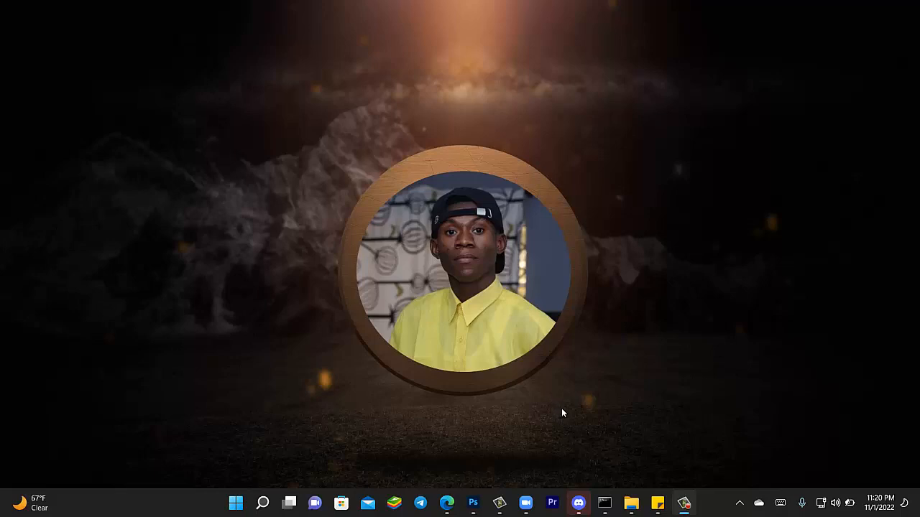
Switch to Photoshop and create a print document from the A5 preset, sized 15 × 21 centimeters at 300 pixels/inch in CMYK Color
click(477, 502)
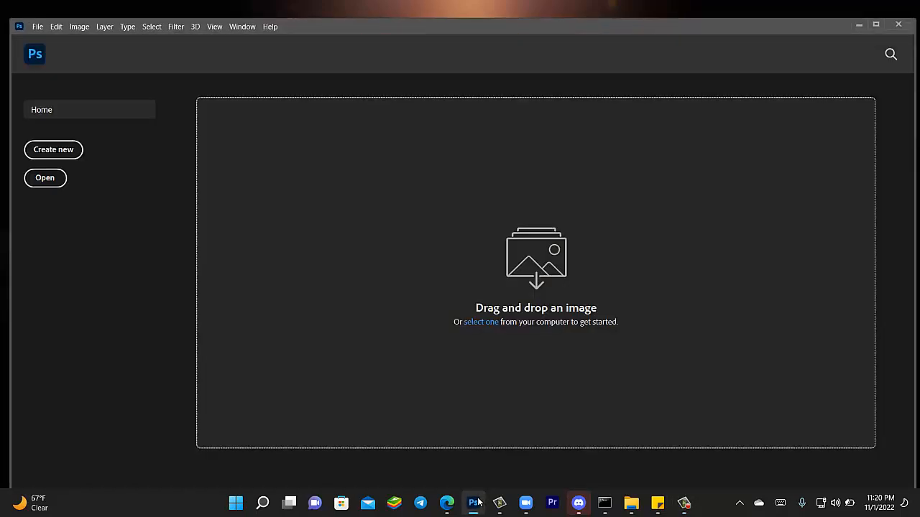
click(54, 152)
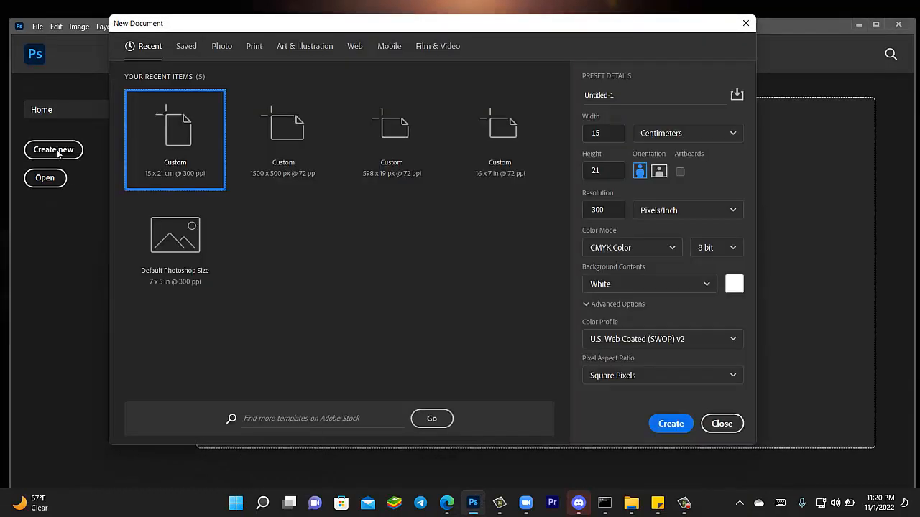
click(255, 47)
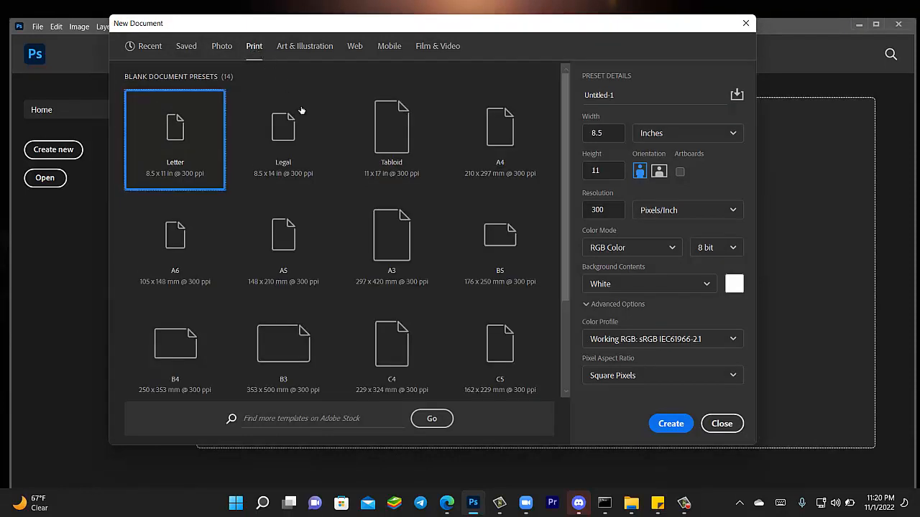
click(292, 267)
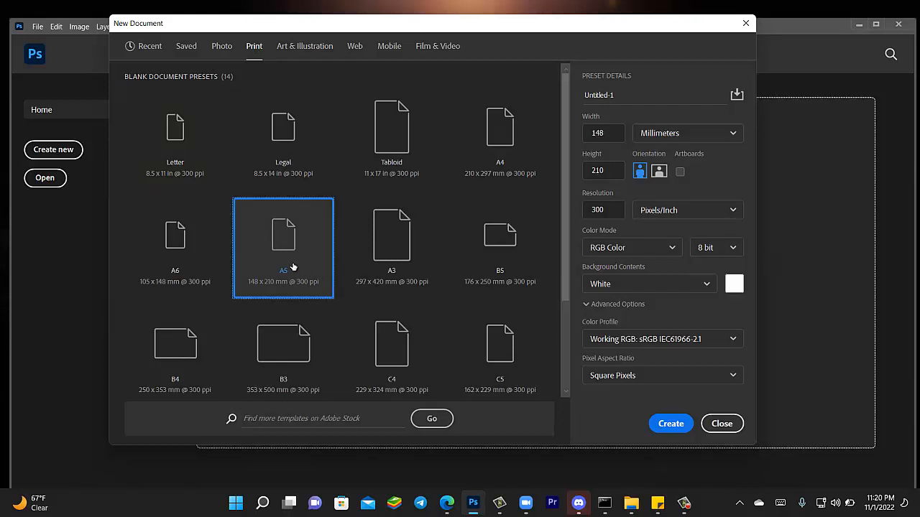
click(659, 137)
click(665, 194)
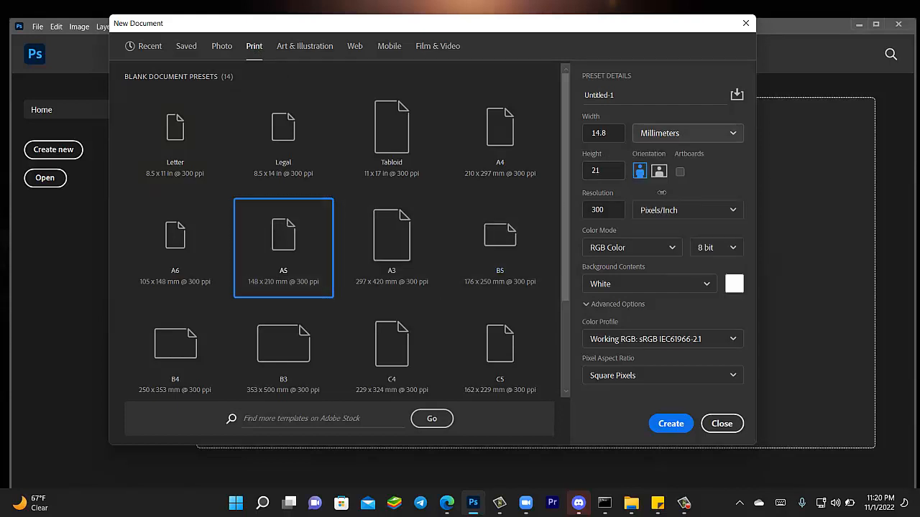
drag(613, 137, 579, 136)
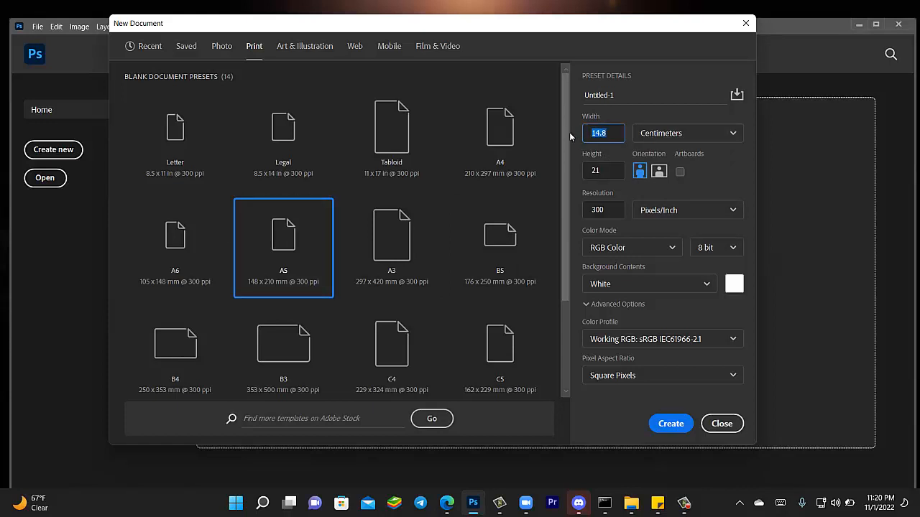
text(15)
click(638, 247)
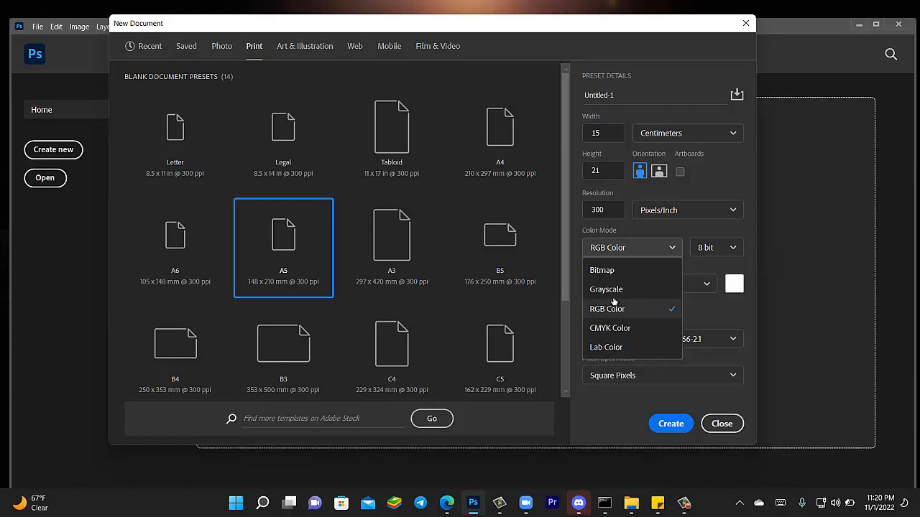
click(615, 327)
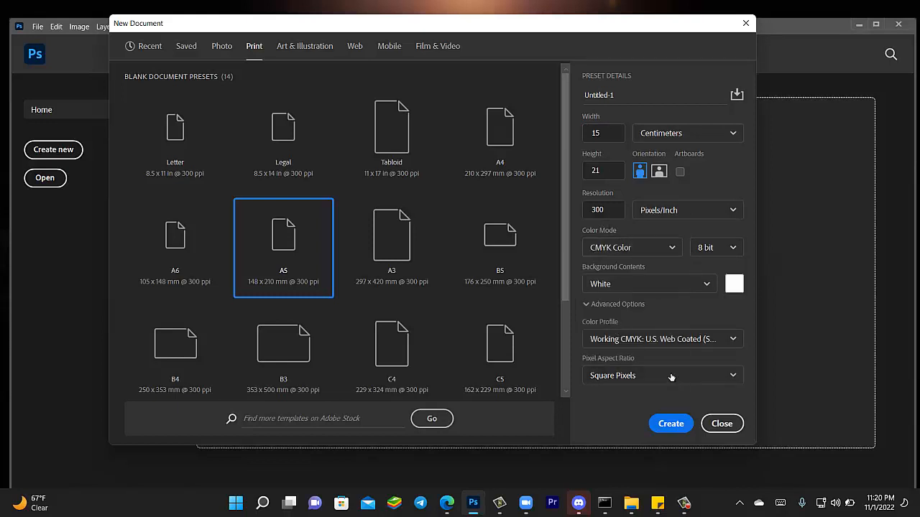
click(670, 424)
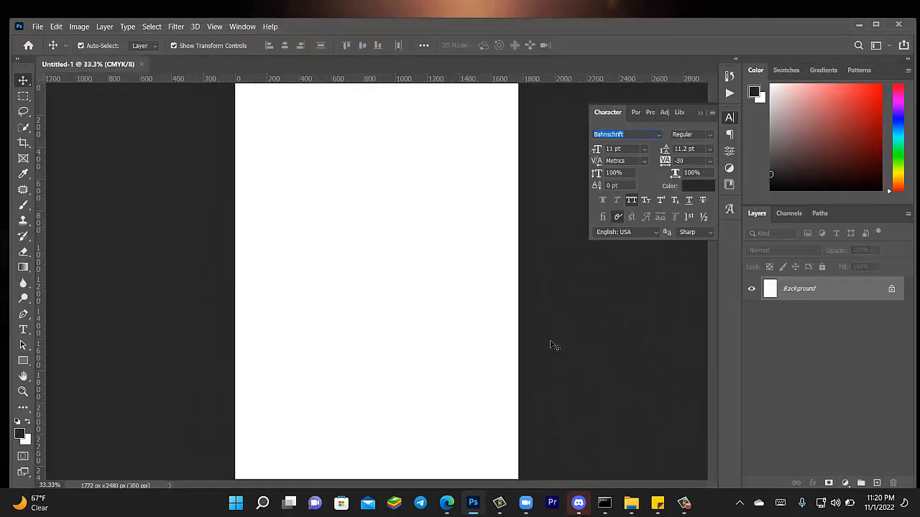
Fit the whole page on screen and collapse the Character settings to clear the workspace
click(210, 26)
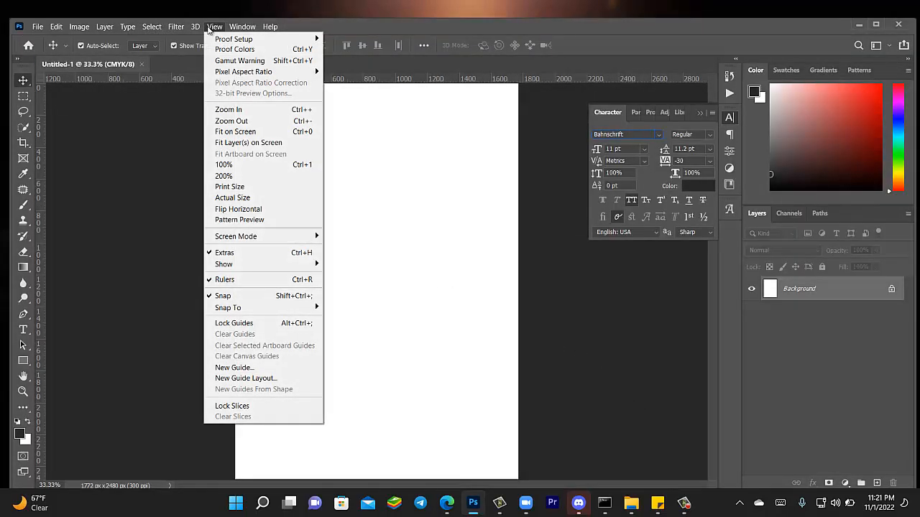
click(231, 132)
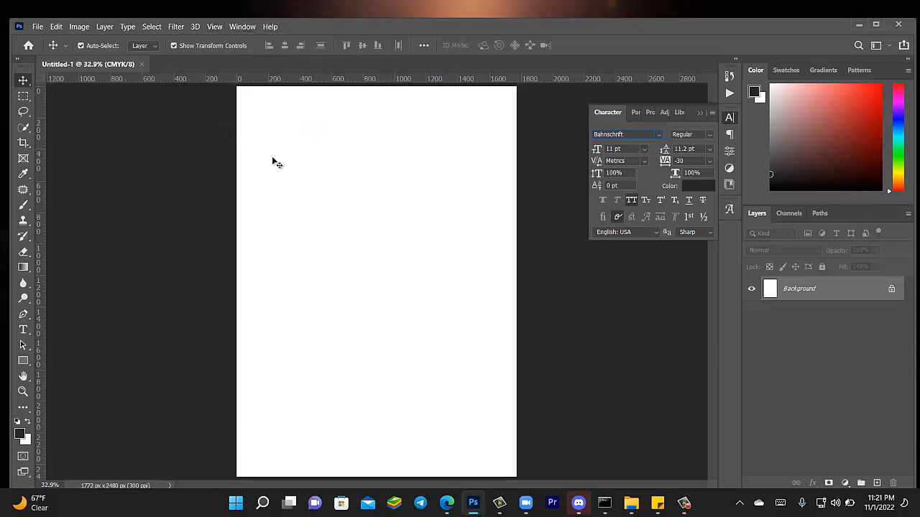
click(698, 113)
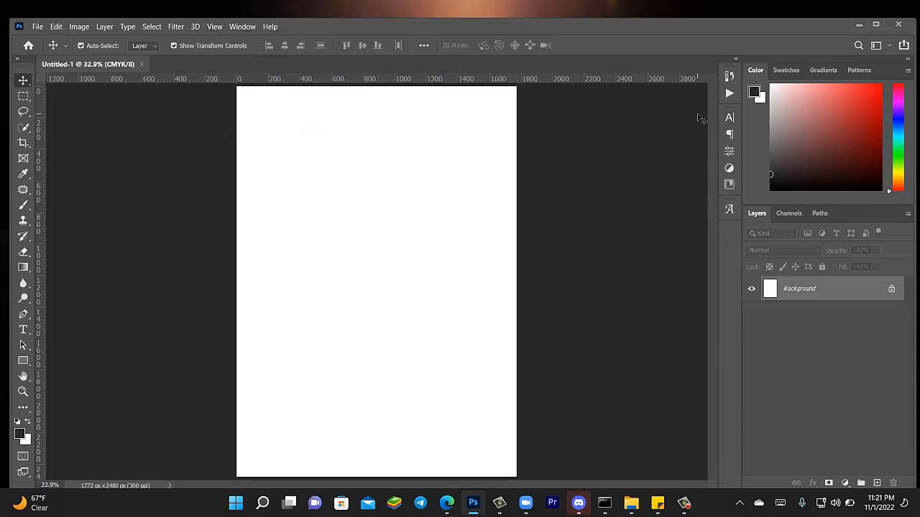
Draw a closed navy Pen tool shape, about 2060 × 1197 px, covering the upper part of the page with a curved lower edge
click(28, 318)
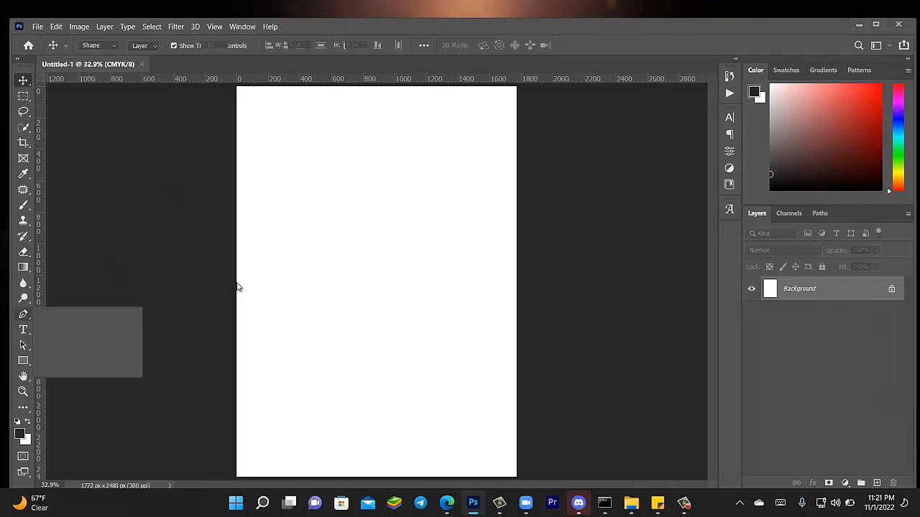
click(207, 274)
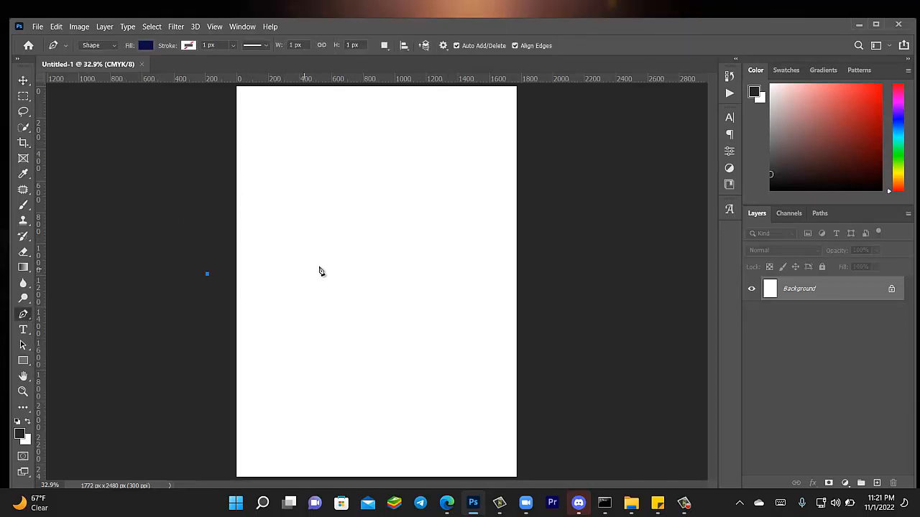
drag(357, 261, 532, 244)
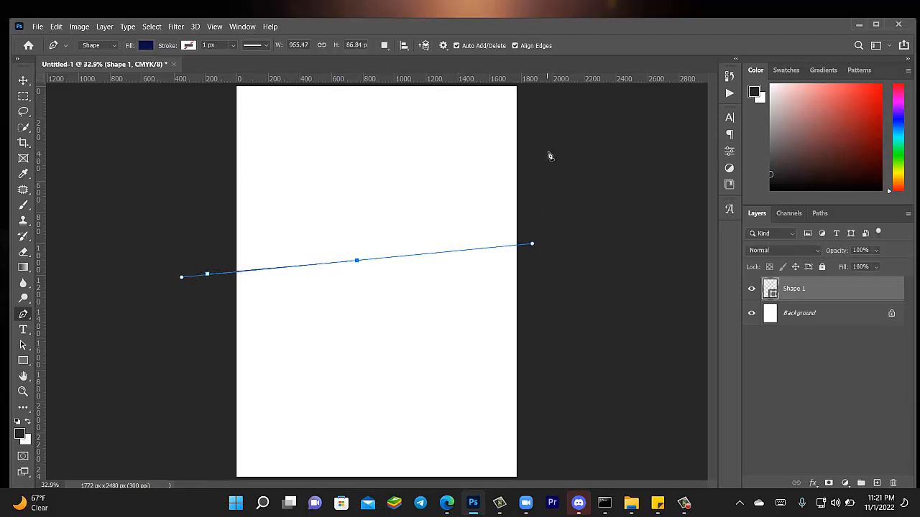
click(529, 87)
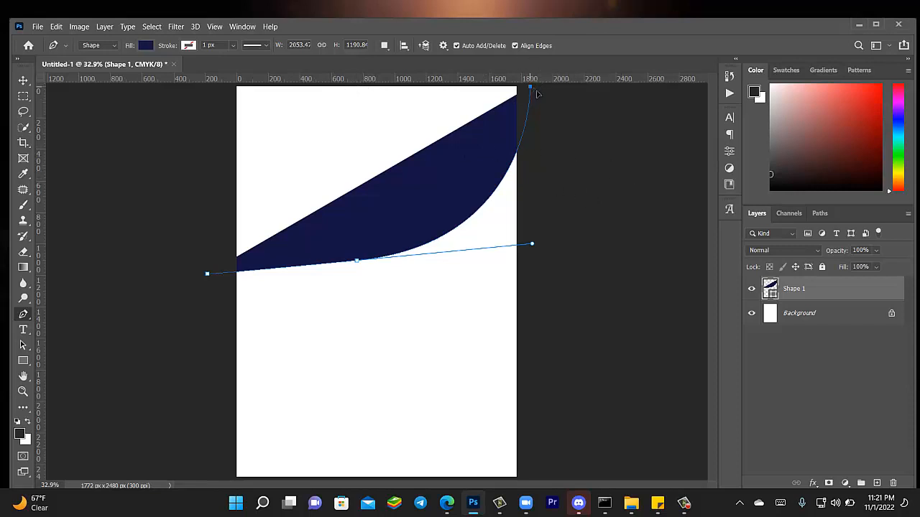
drag(536, 94, 394, 86)
click(218, 86)
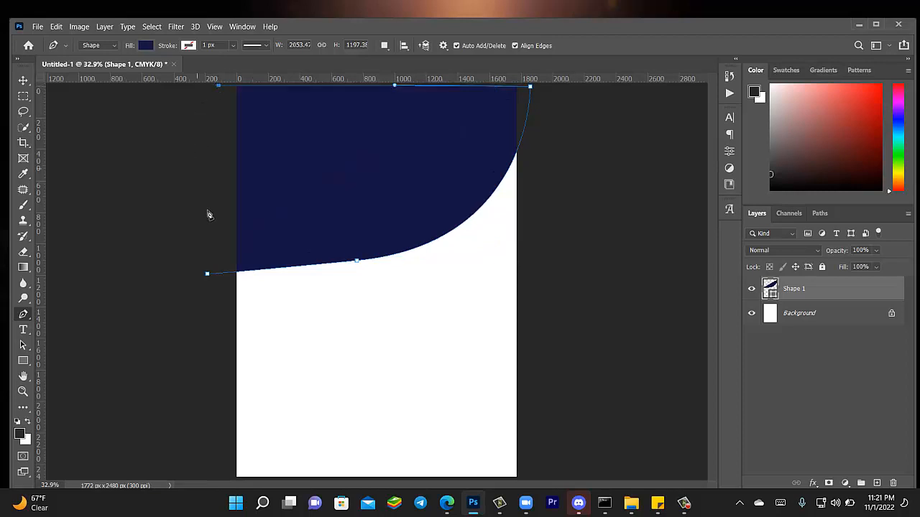
click(207, 275)
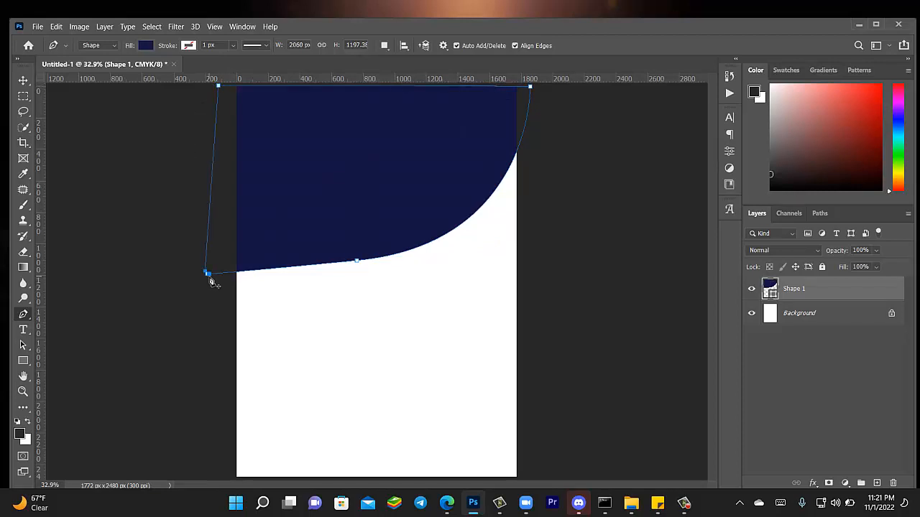
Enlarge the navy shape to about 134% and rotate it about 6° clockwise, extending it beyond the page's upper edge
click(23, 80)
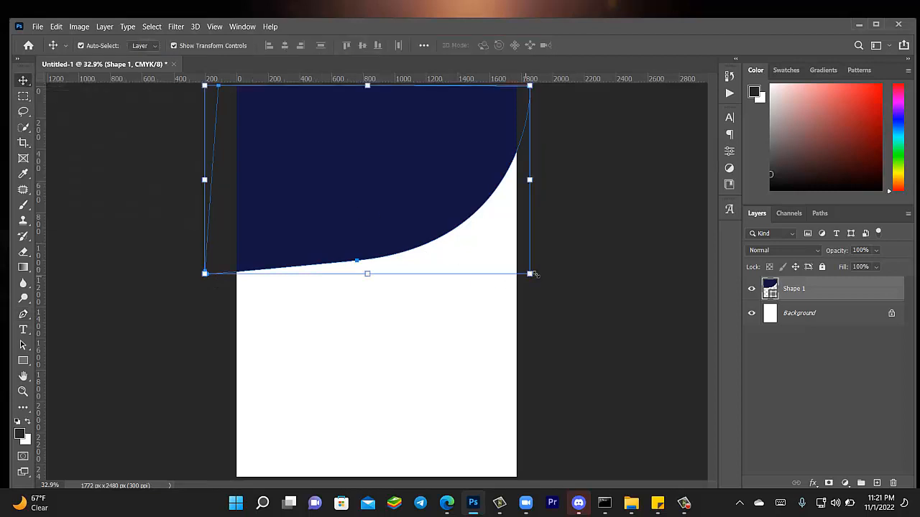
drag(538, 275, 602, 343)
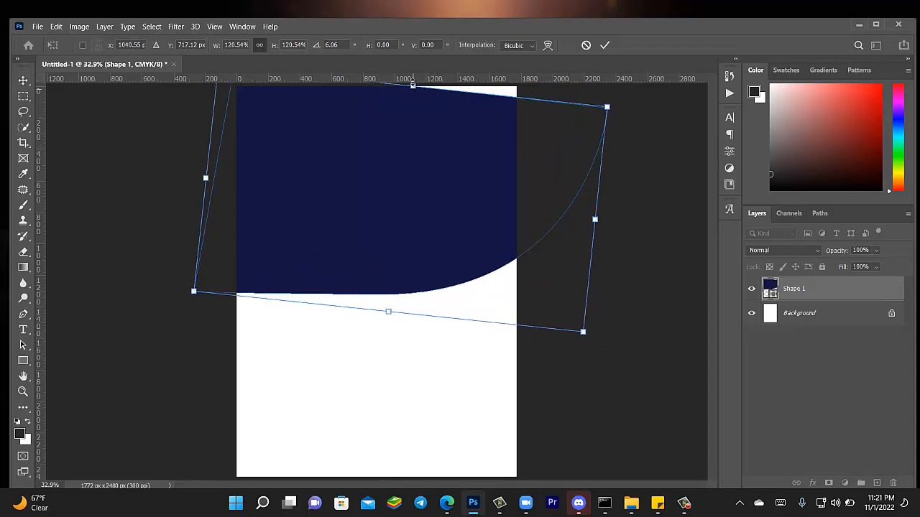
drag(413, 85, 413, 64)
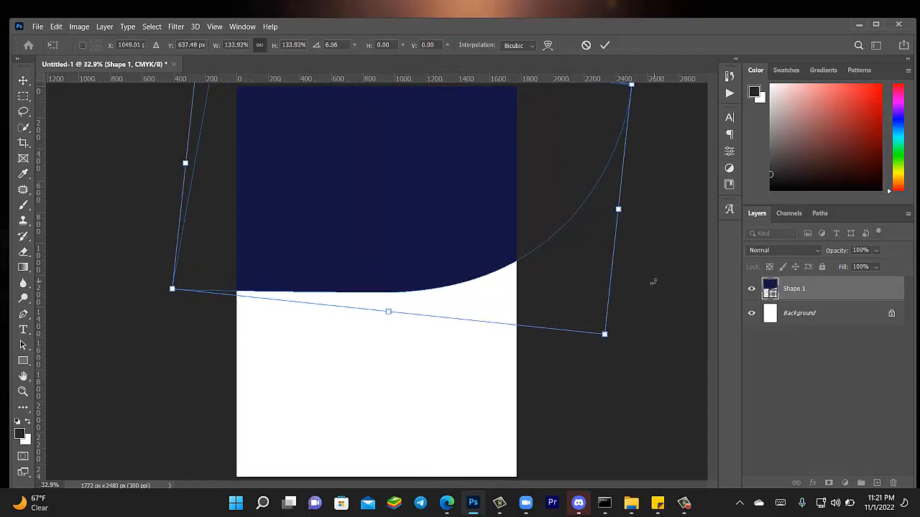
Warp the navy shape's lower edge into an S-shaped wave that dips on the left and rises on the right, and apply it
right_click(353, 211)
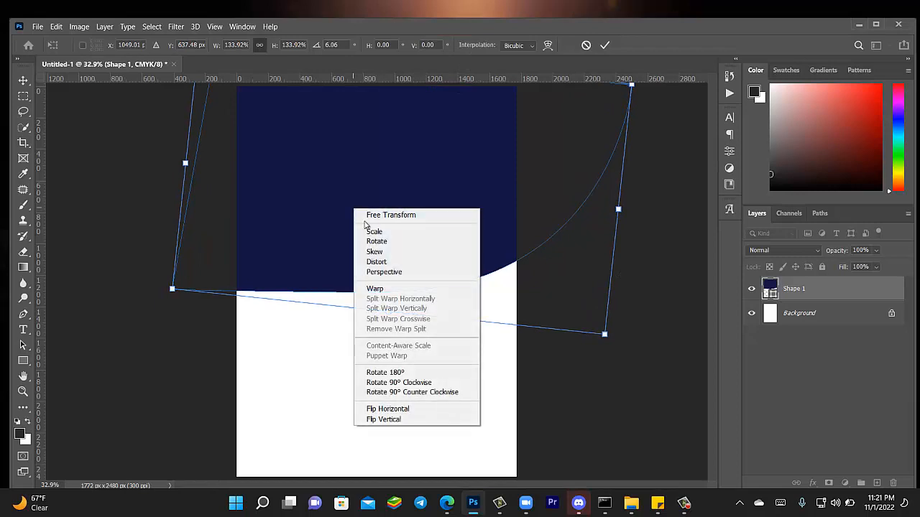
click(387, 289)
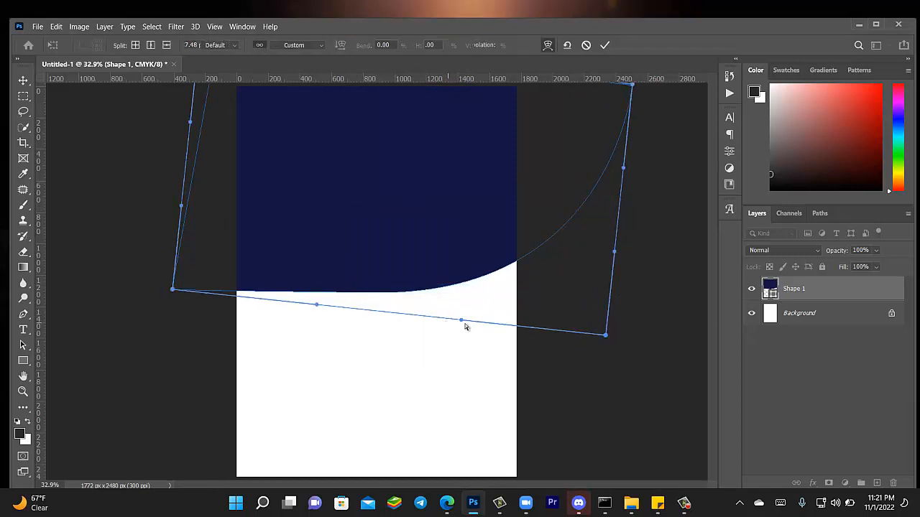
drag(460, 319, 441, 212)
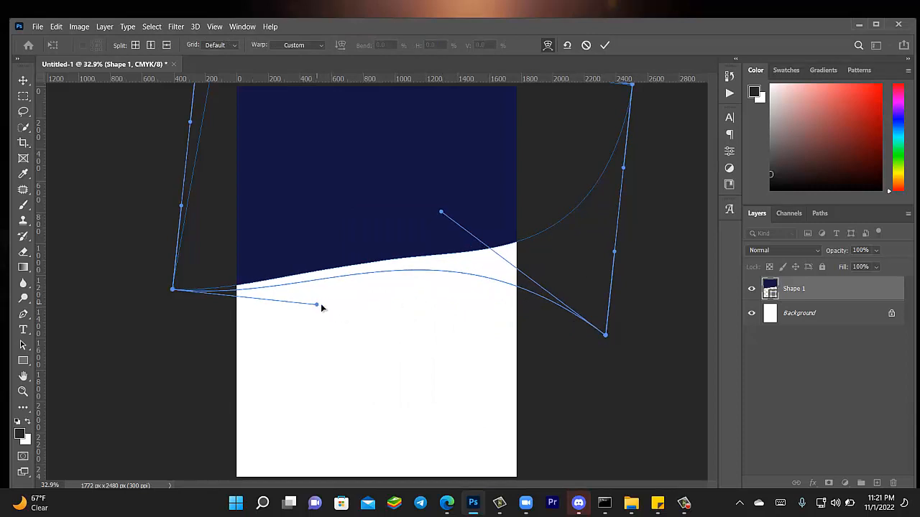
drag(321, 304, 382, 386)
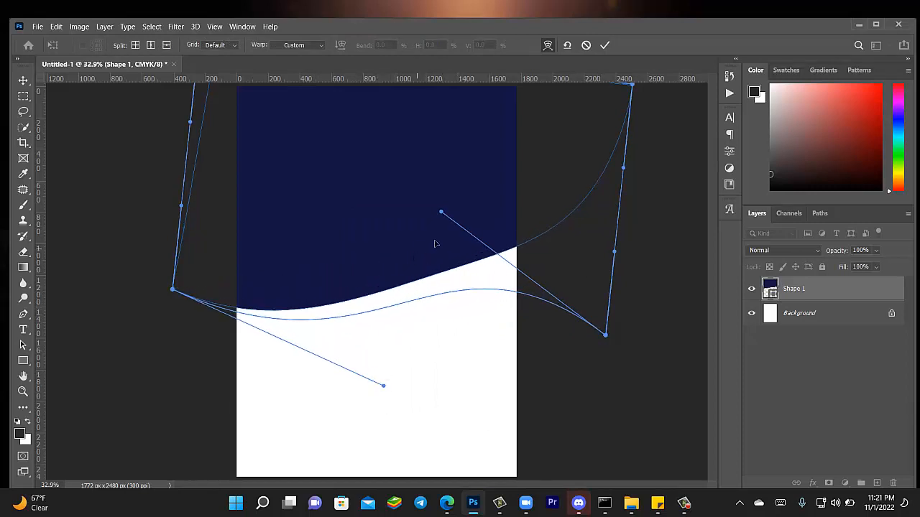
drag(440, 212, 395, 113)
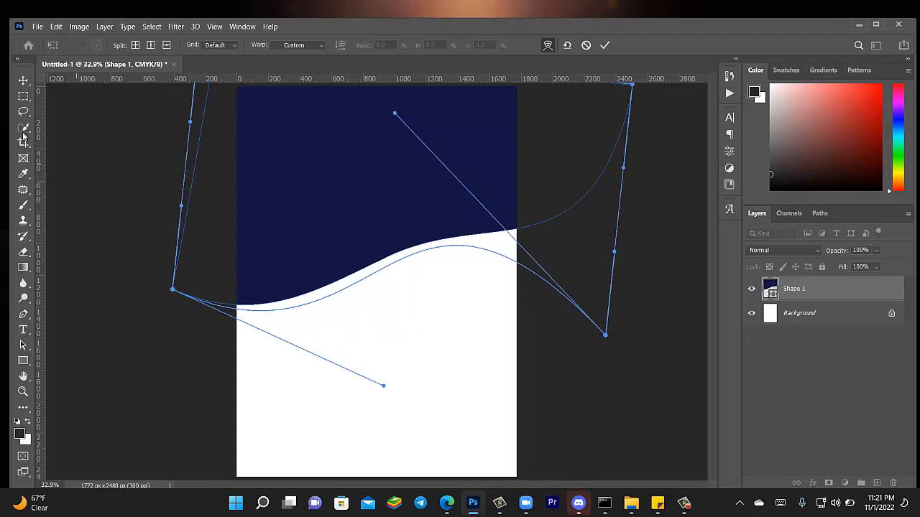
click(24, 80)
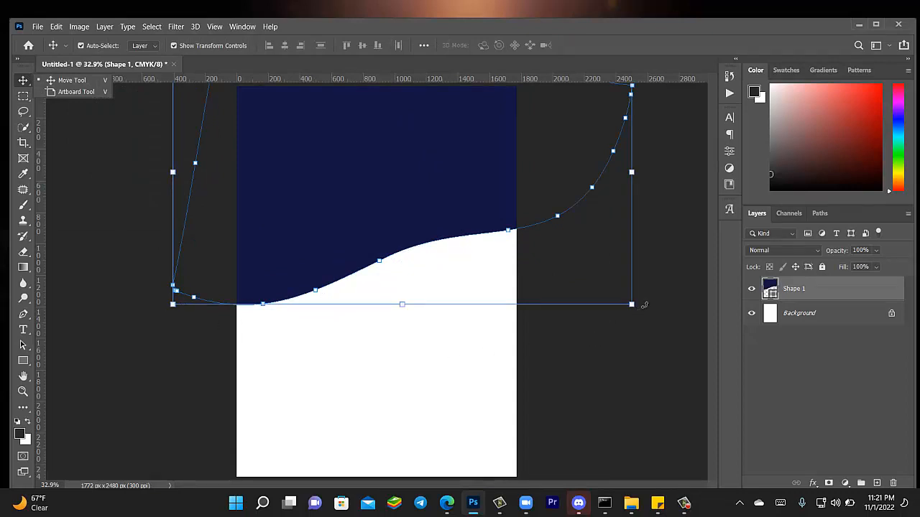
Rotate the navy wave shape about 3.8° clockwise to flatten its lower edge, and deselect it
drag(649, 312, 646, 318)
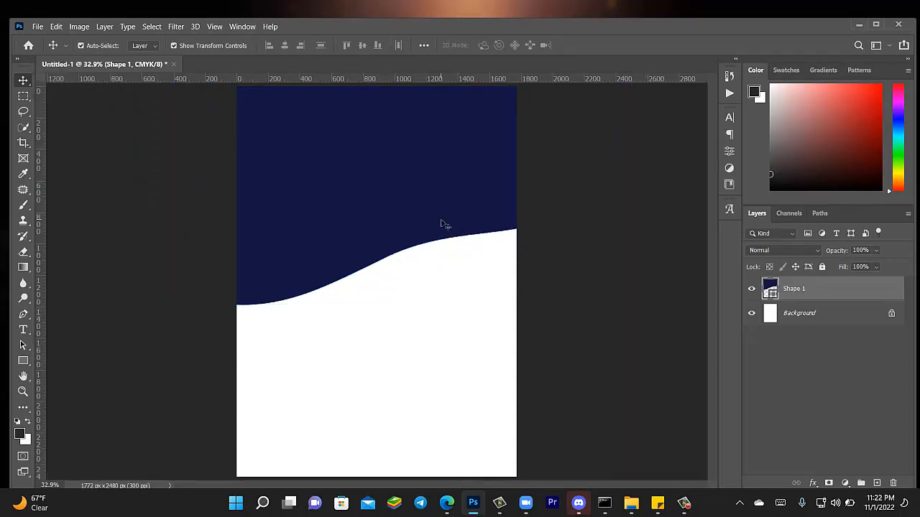
click(443, 224)
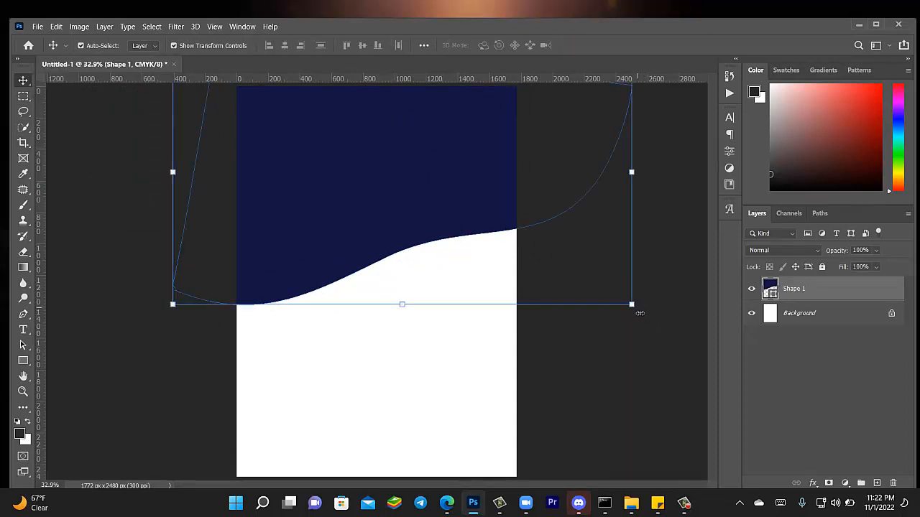
drag(641, 316, 637, 335)
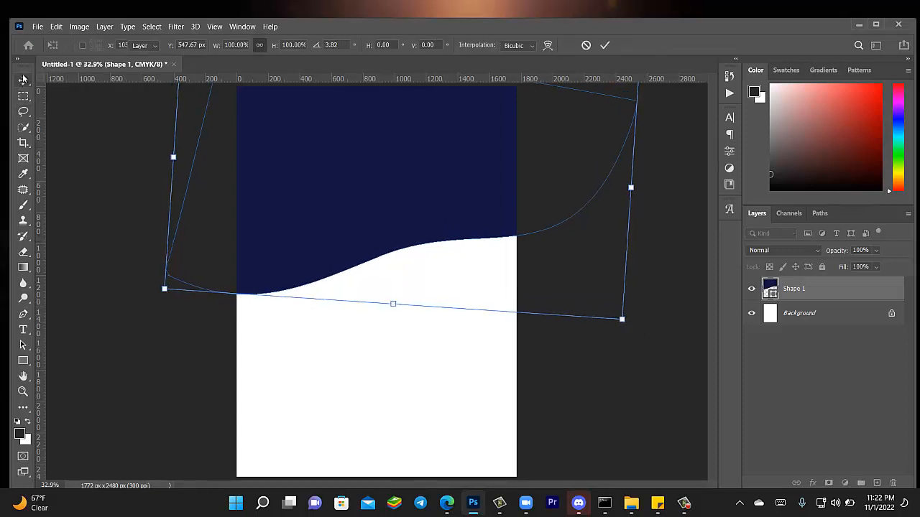
key(Escape)
click(397, 246)
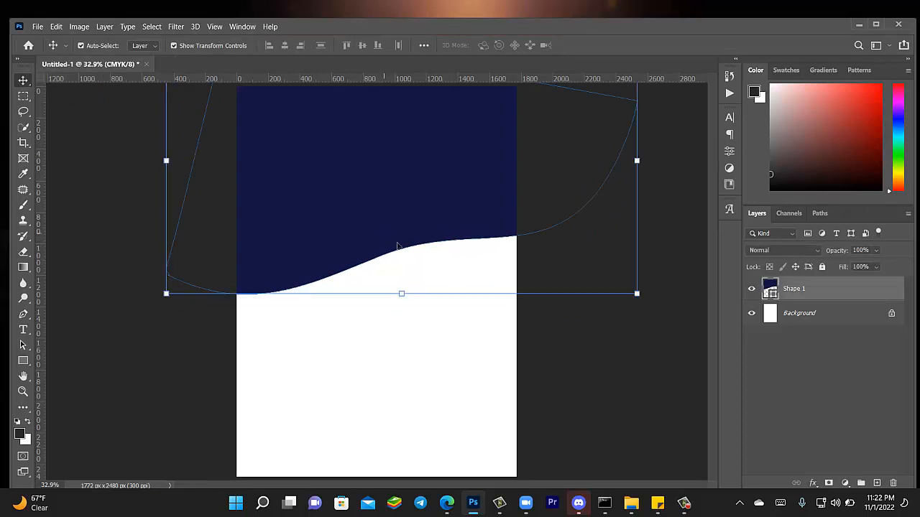
click(661, 324)
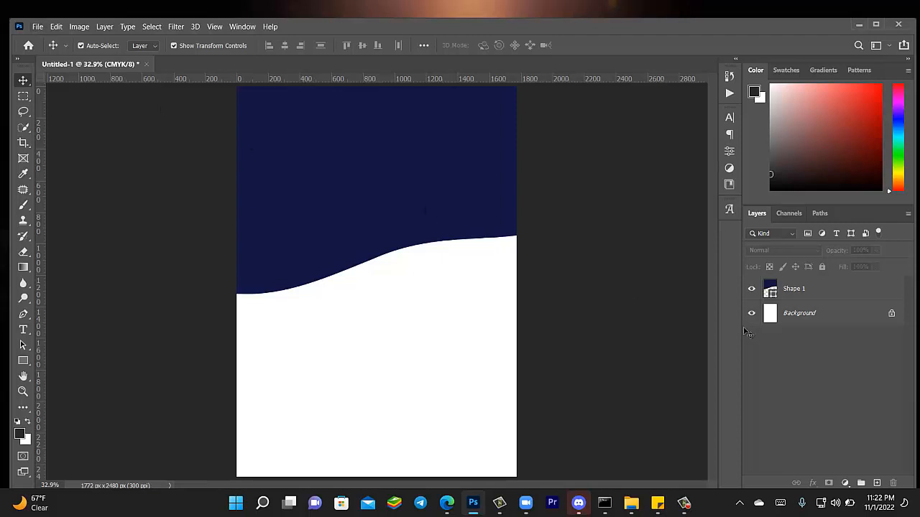
Place Burger-Temp-Image-1 as an embedded image on a new layer, scaled to about 105% and moved up to cover the navy shape
click(876, 484)
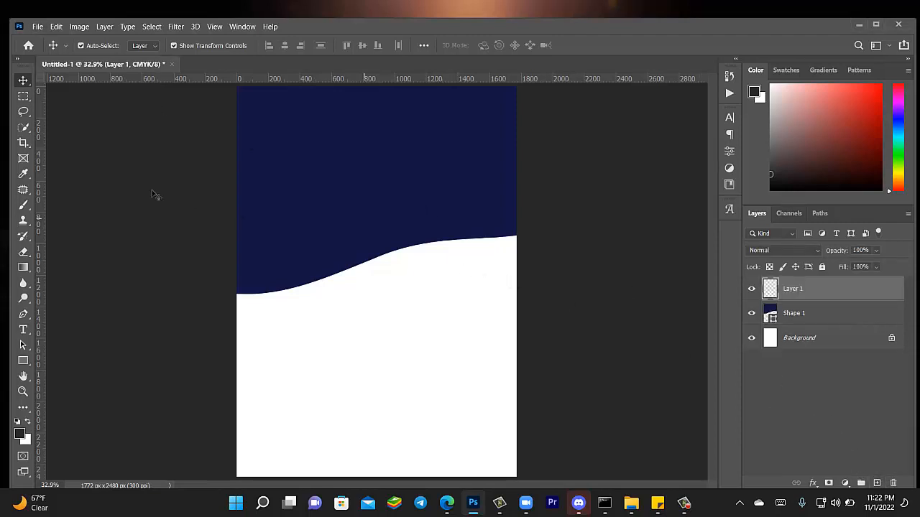
click(38, 27)
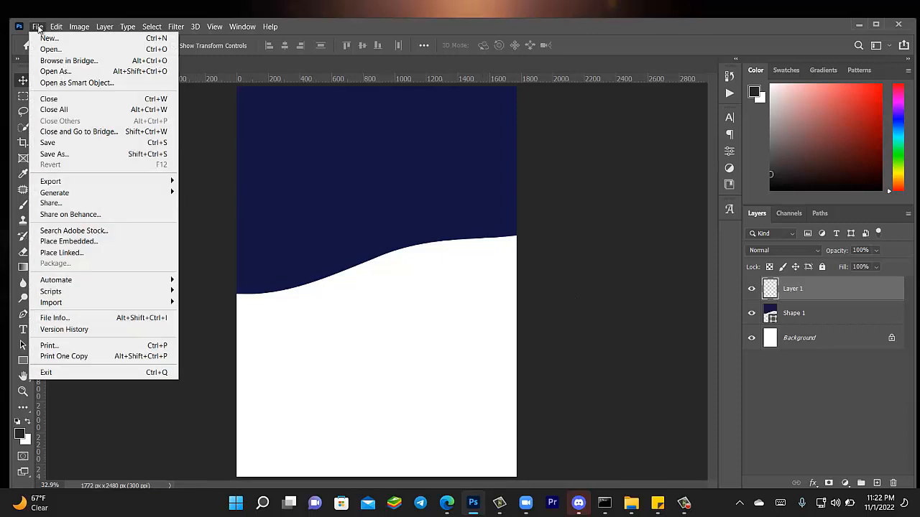
click(79, 239)
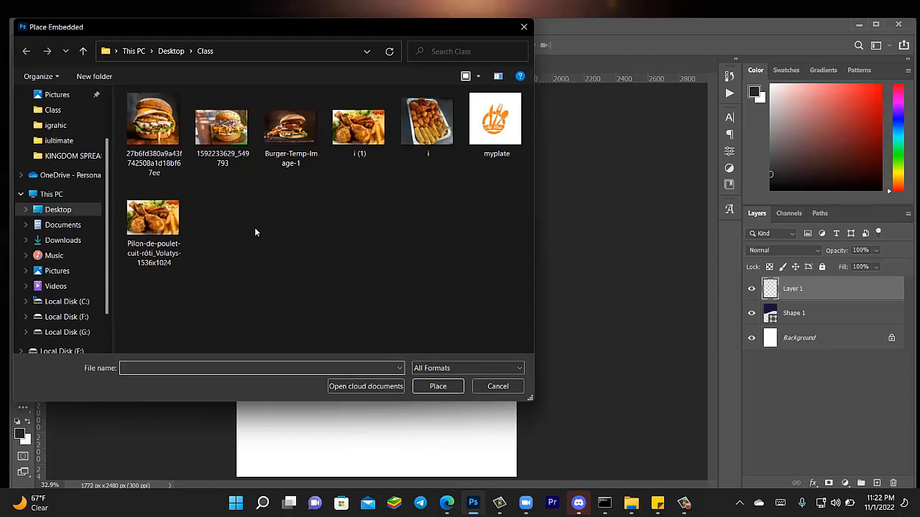
double_click(277, 147)
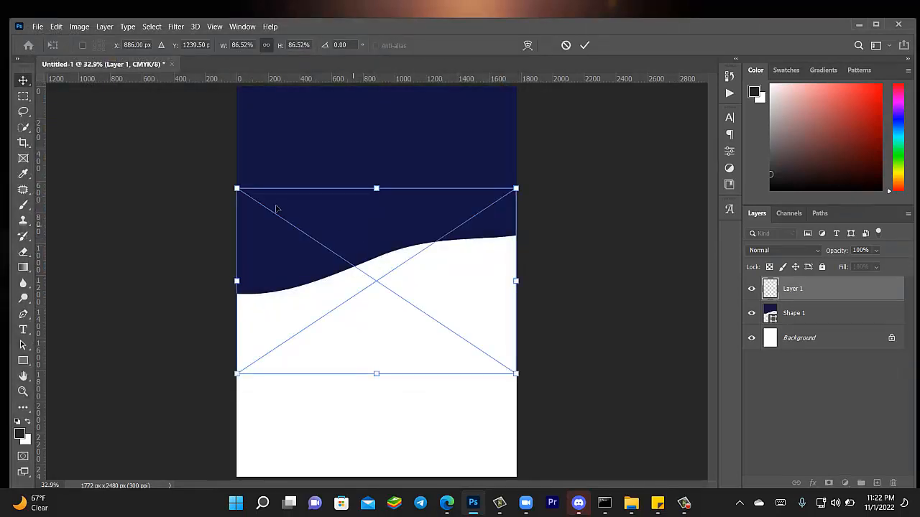
drag(235, 188, 178, 150)
drag(360, 224, 373, 147)
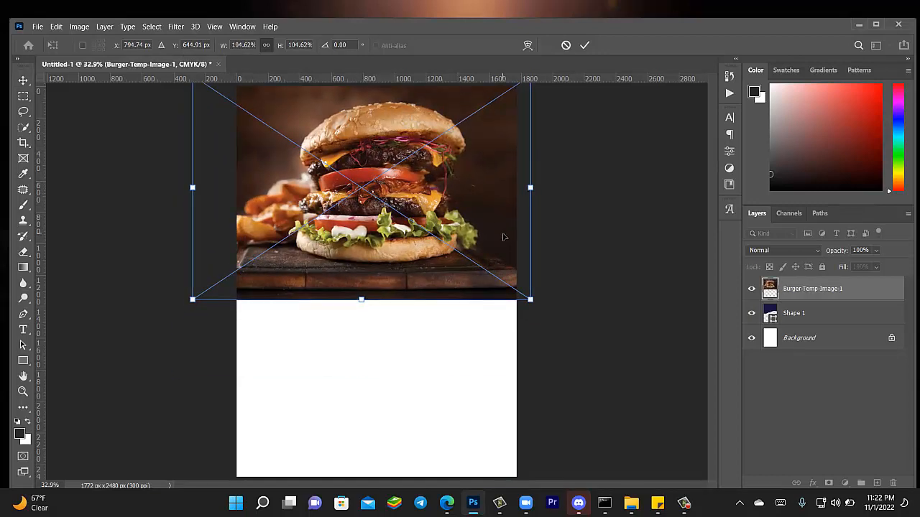
key(Return)
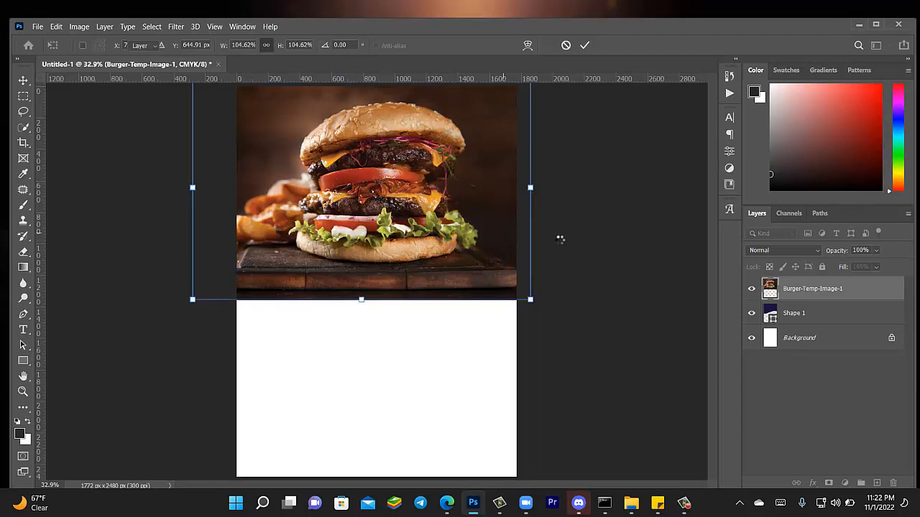
click(562, 241)
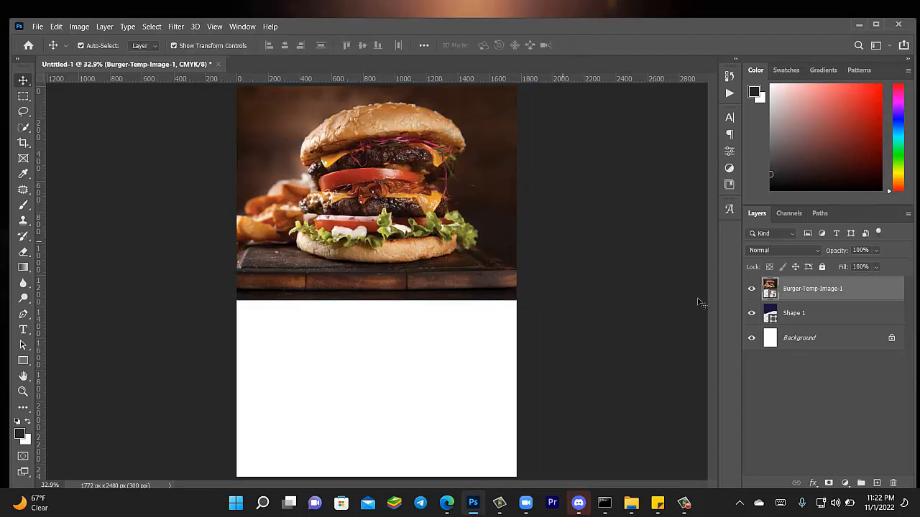
Clip the burger image to the navy wave shape with a clipping mask
click(855, 293)
right_click(854, 292)
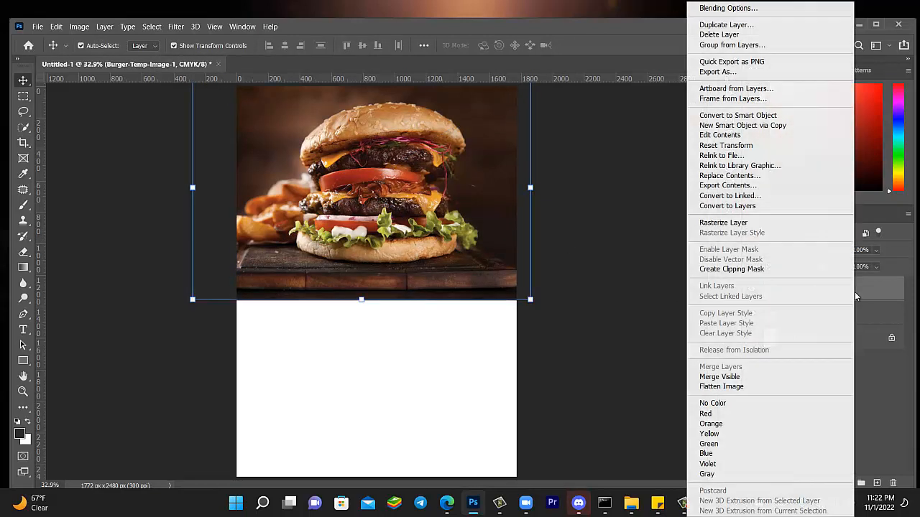
click(773, 269)
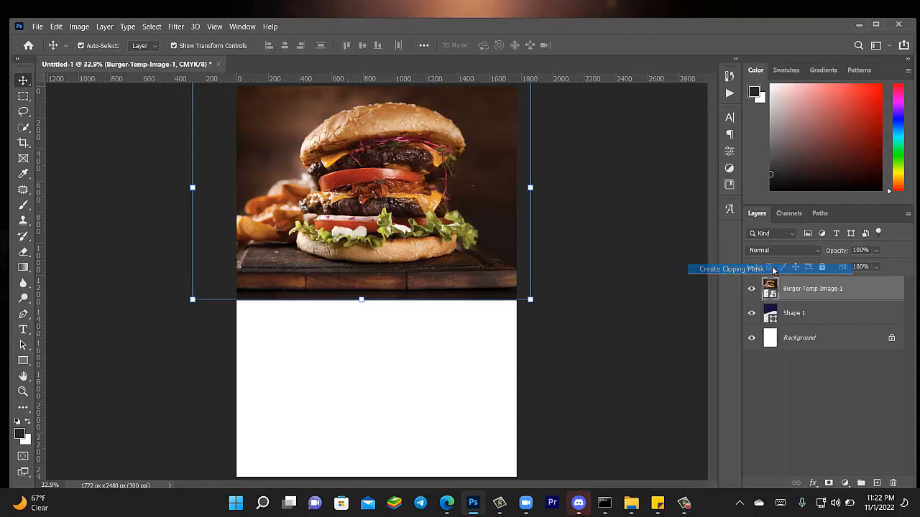
click(555, 304)
Shift the clipped burger image slightly right and enlarge it to about 109% within the wave shape
mouse_move(438, 222)
mouse_down()
mouse_move(431, 213)
mouse_move(445, 219)
mouse_move(440, 225)
mouse_up()
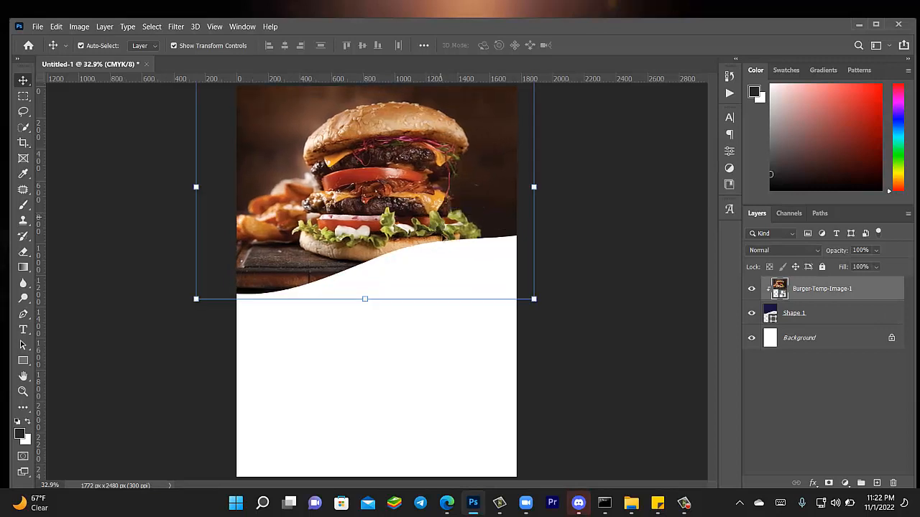
drag(542, 305, 549, 309)
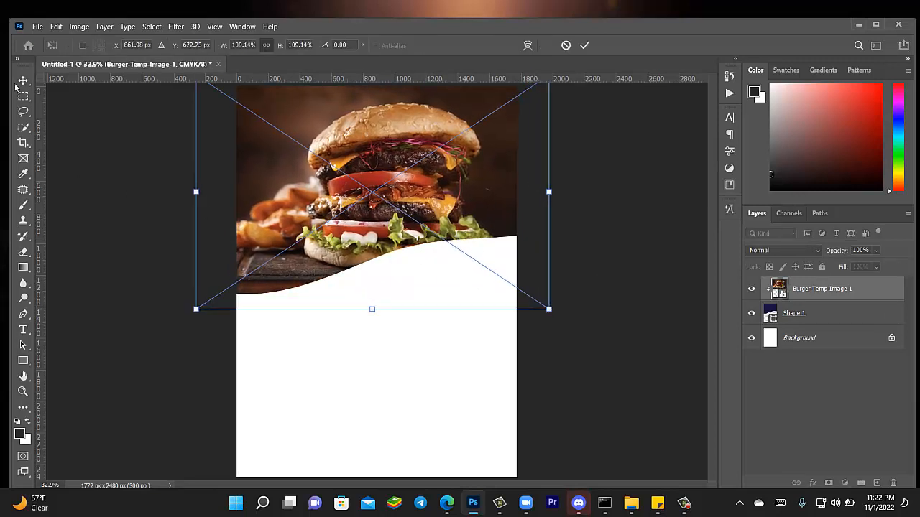
key(Return)
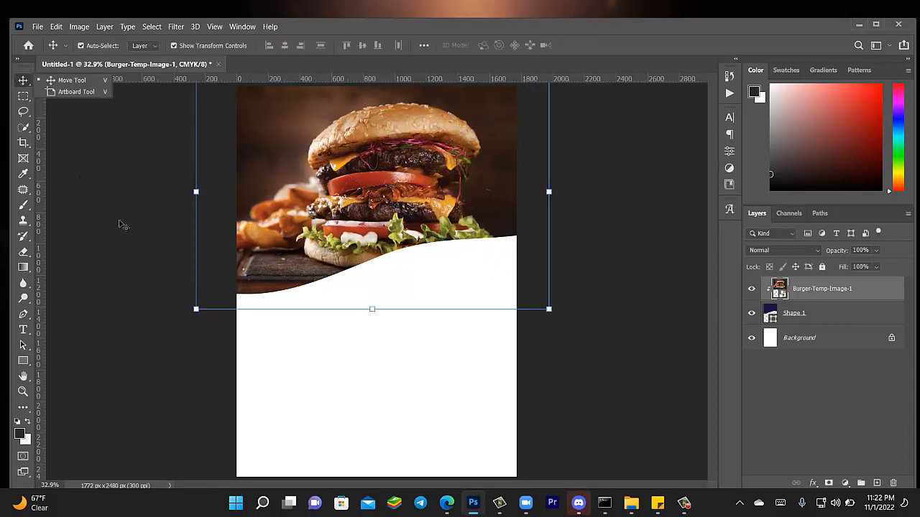
Link the burger image layer with the Shape 1 layer, and deselect them
shift+click(829, 320)
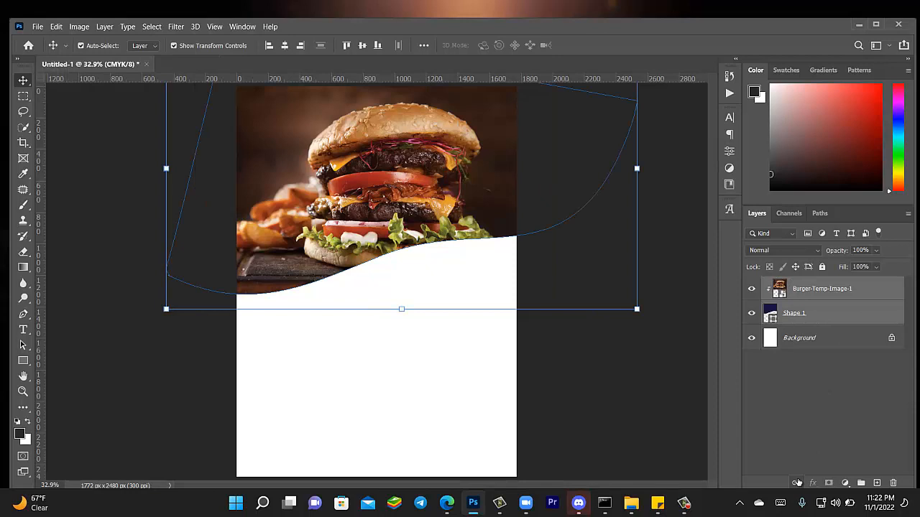
click(611, 400)
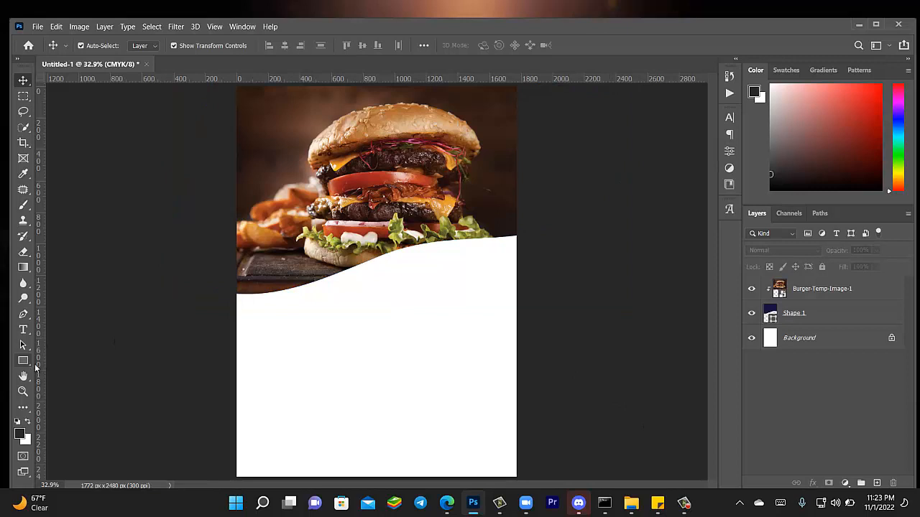
Draw a navy ellipse about 586 × 628 px on a new layer, overlapping the burger's base and the wave edge
click(876, 483)
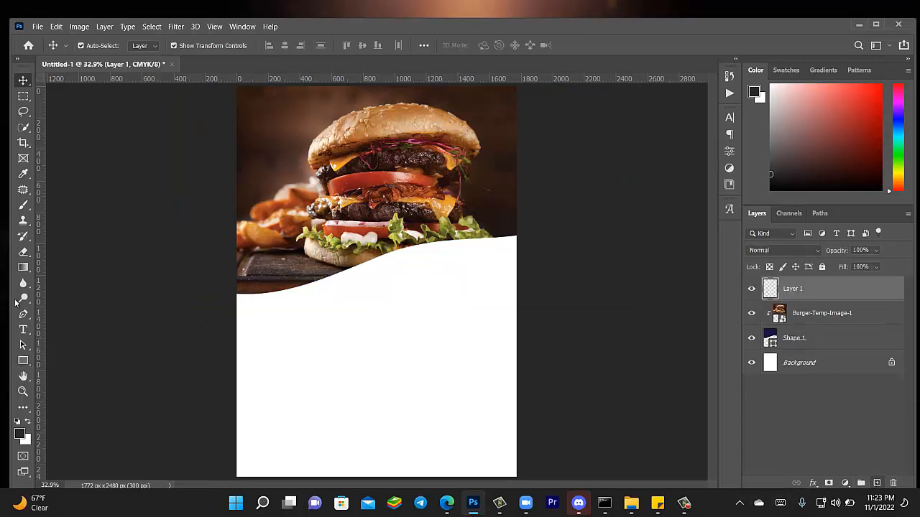
click(28, 363)
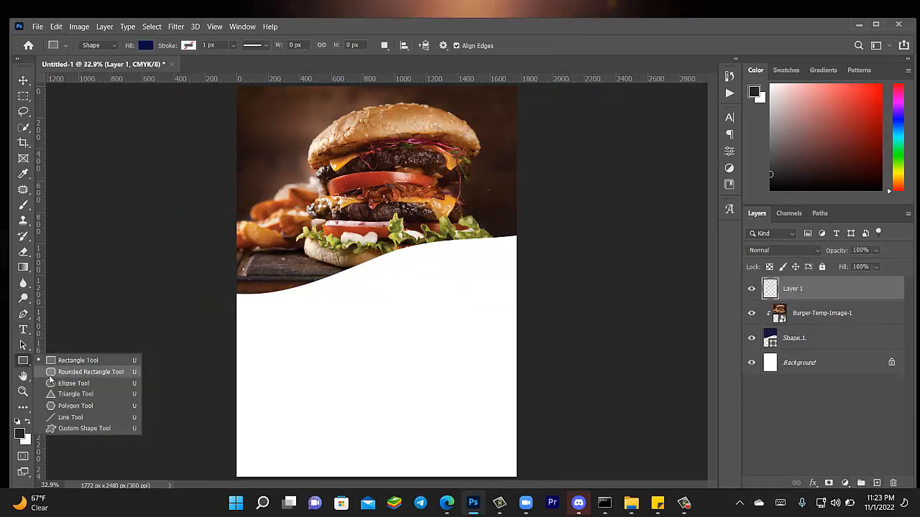
click(60, 384)
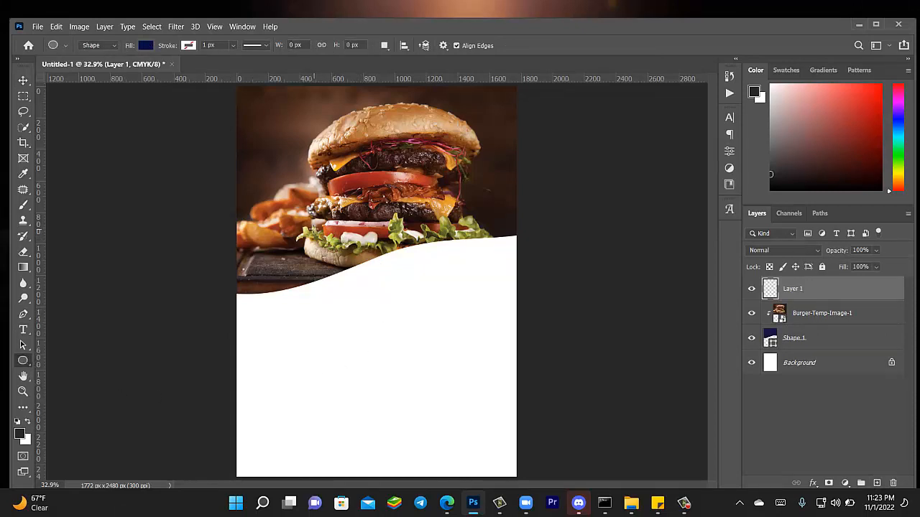
drag(315, 229, 405, 328)
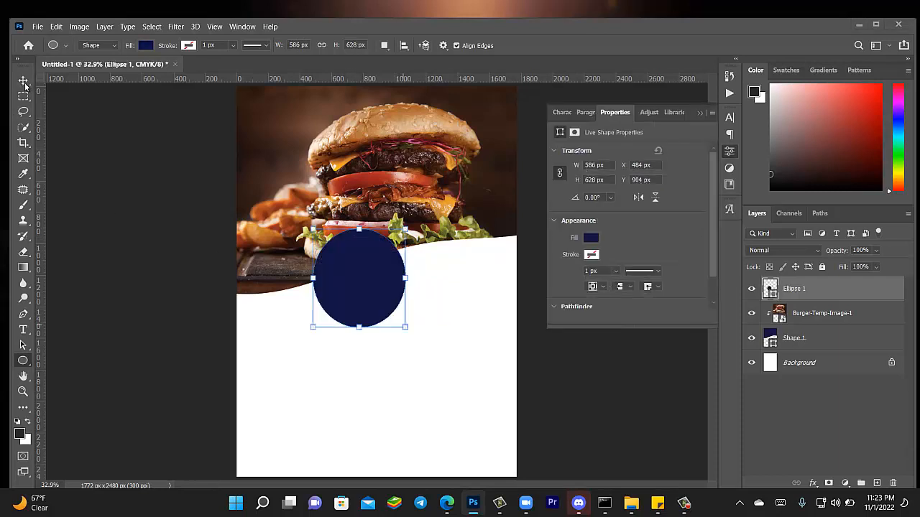
Give the navy ellipse a white stroke about 26.5 px wide
click(189, 45)
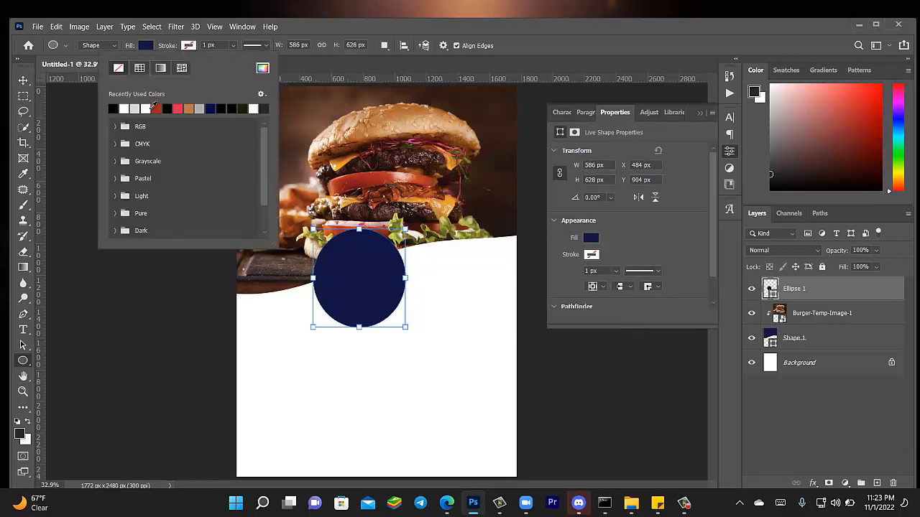
click(150, 108)
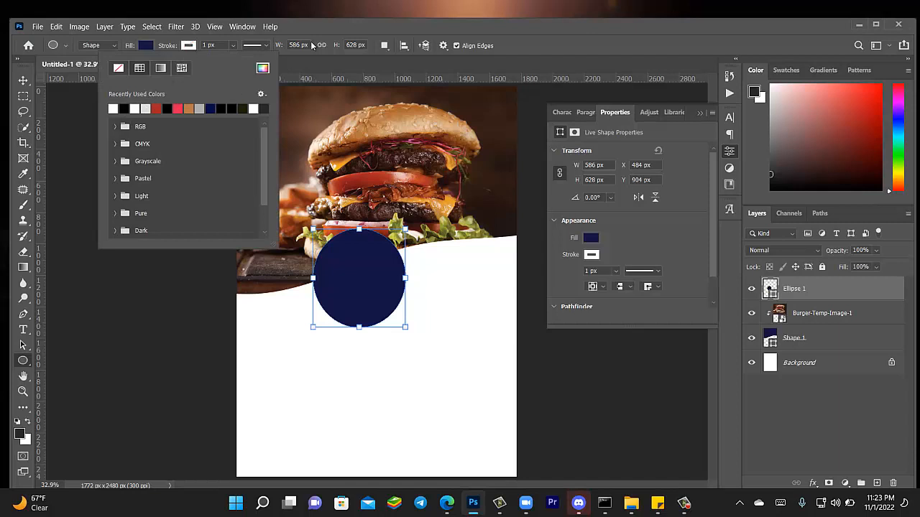
click(232, 46)
drag(237, 60, 243, 63)
Scale the navy ellipse down to about 94% and reposition it near the page's centre across the wave edge
click(23, 80)
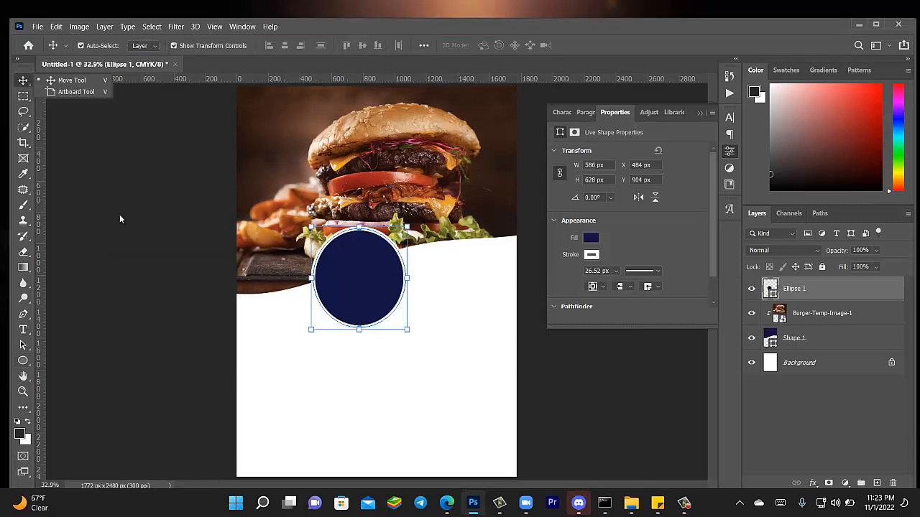
drag(338, 282, 357, 288)
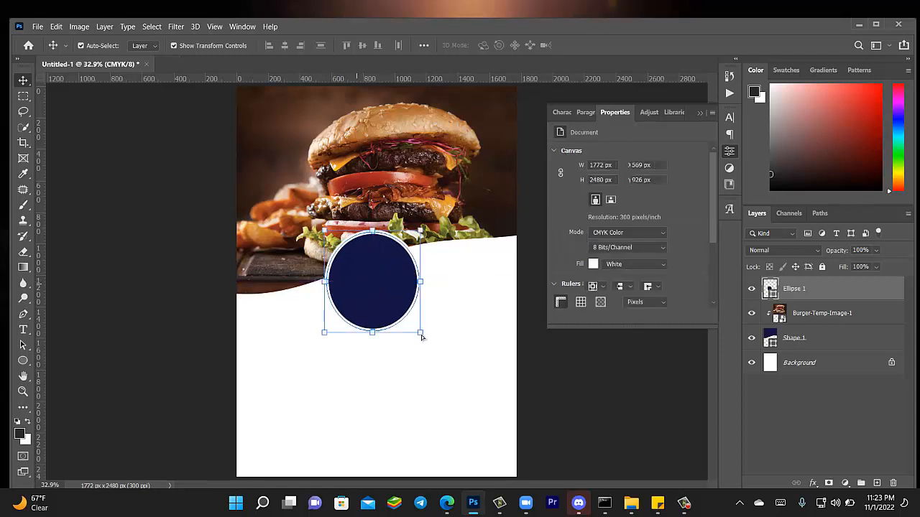
drag(421, 333, 402, 300)
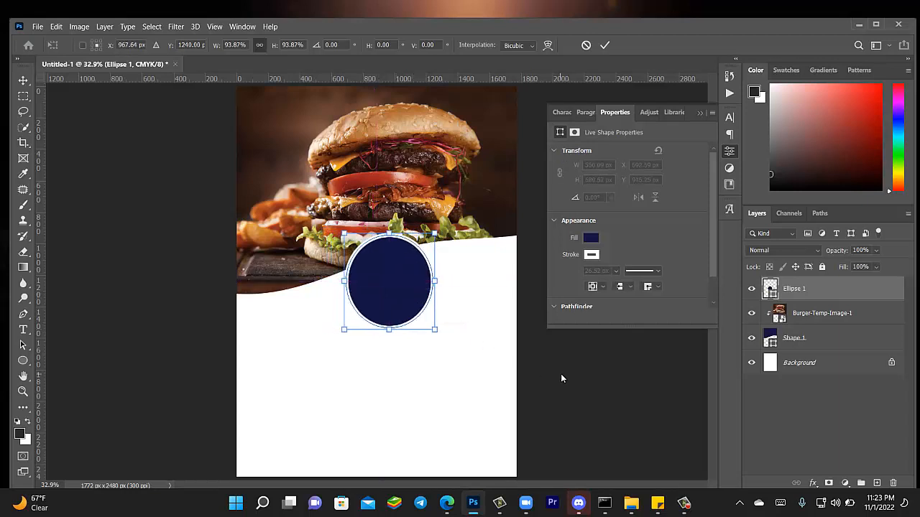
key(Return)
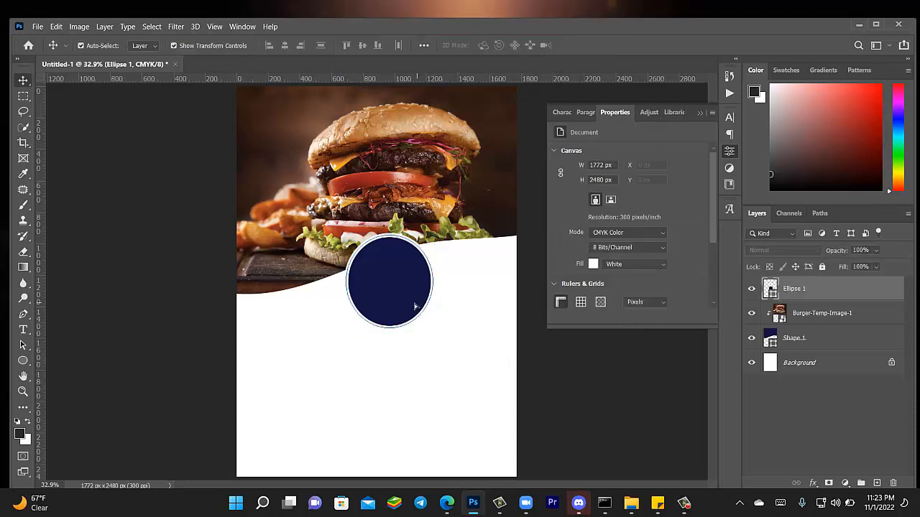
drag(414, 309, 408, 307)
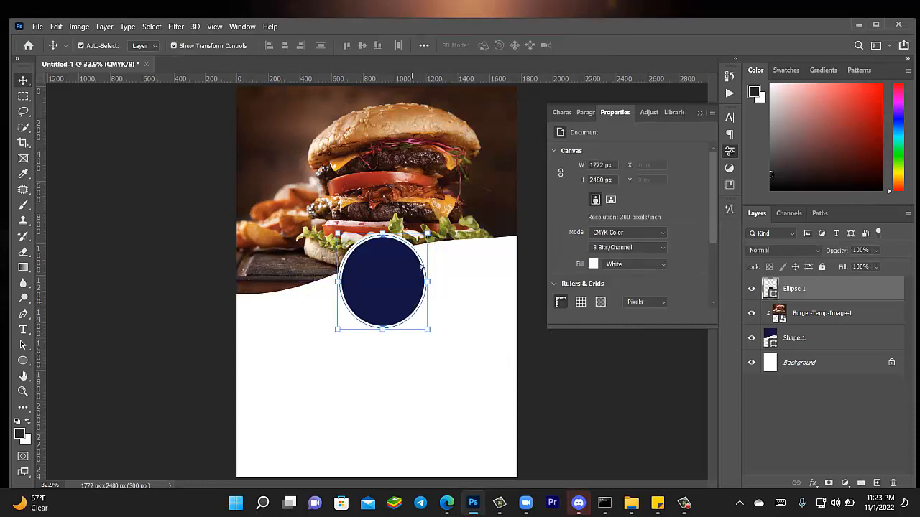
Enlarge the ellipse together with the linked burger and wave shape to about 107%, and reposition them lower on the page
shift+click(413, 200)
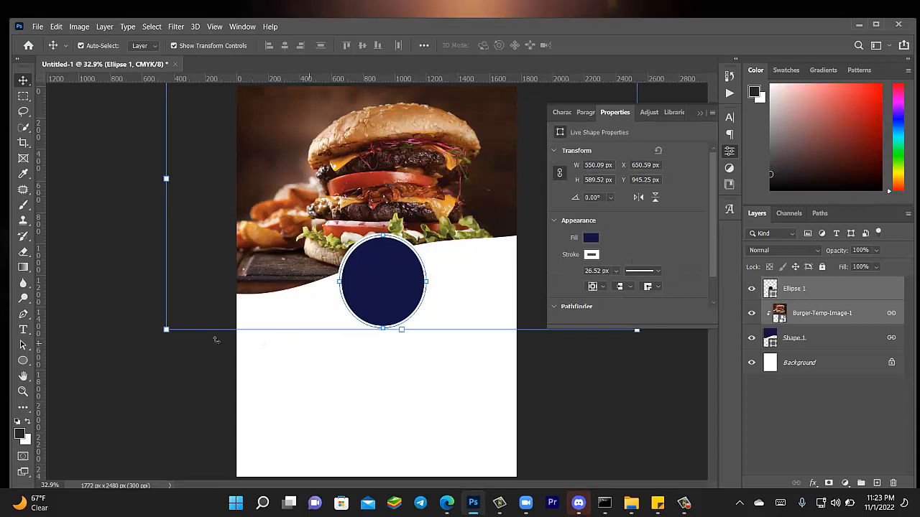
drag(165, 330, 125, 364)
drag(368, 231, 375, 233)
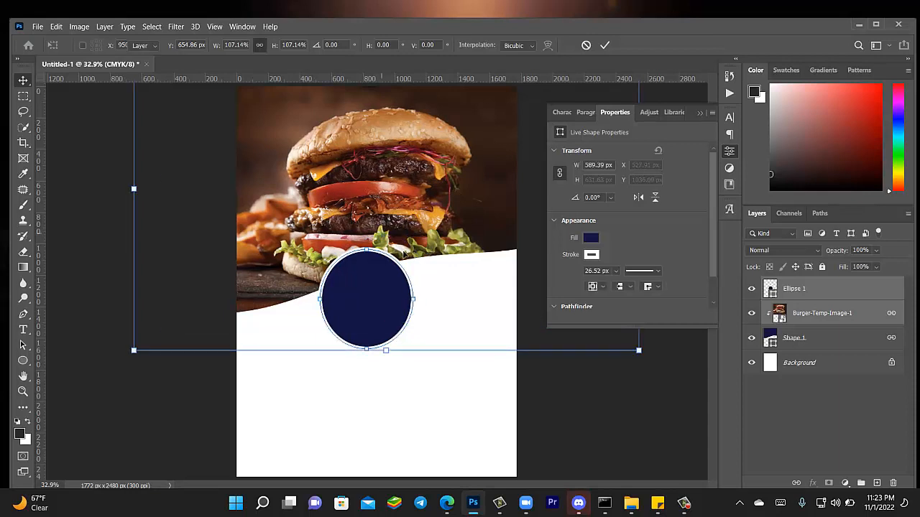
drag(400, 248, 413, 251)
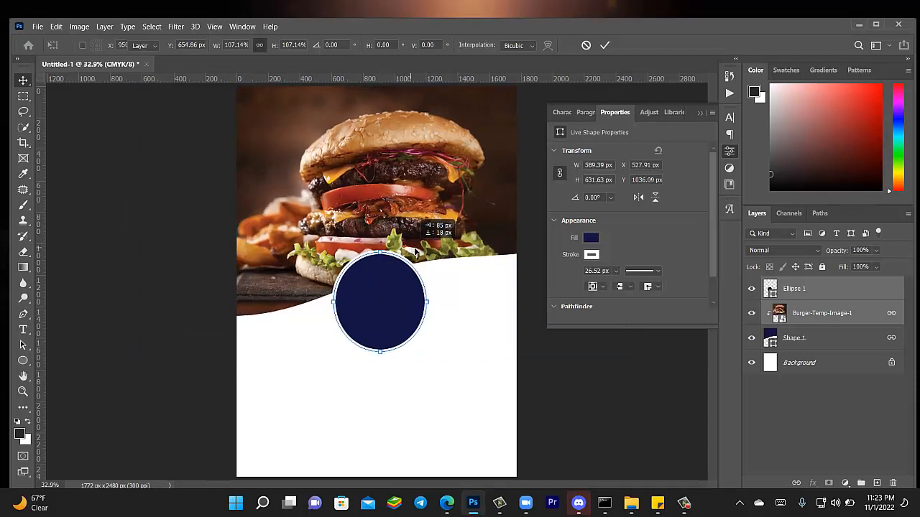
key(Return)
click(699, 113)
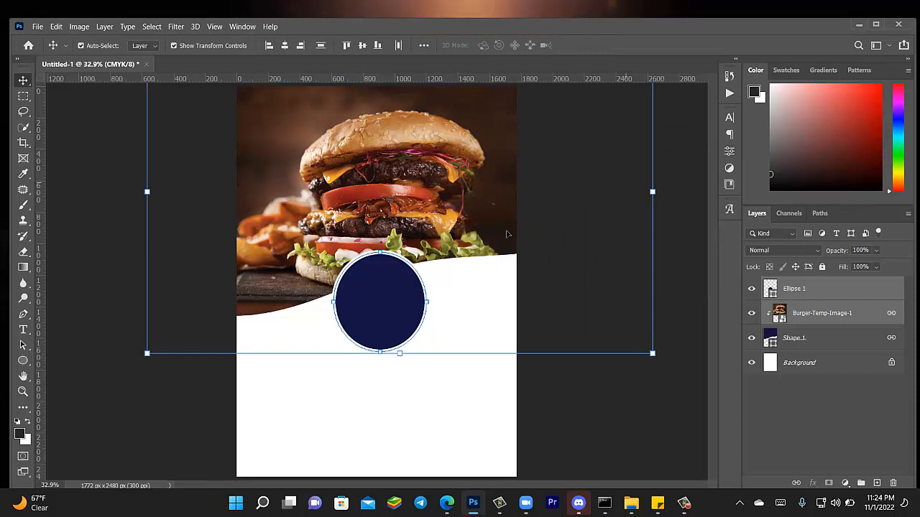
drag(440, 224, 438, 220)
click(137, 191)
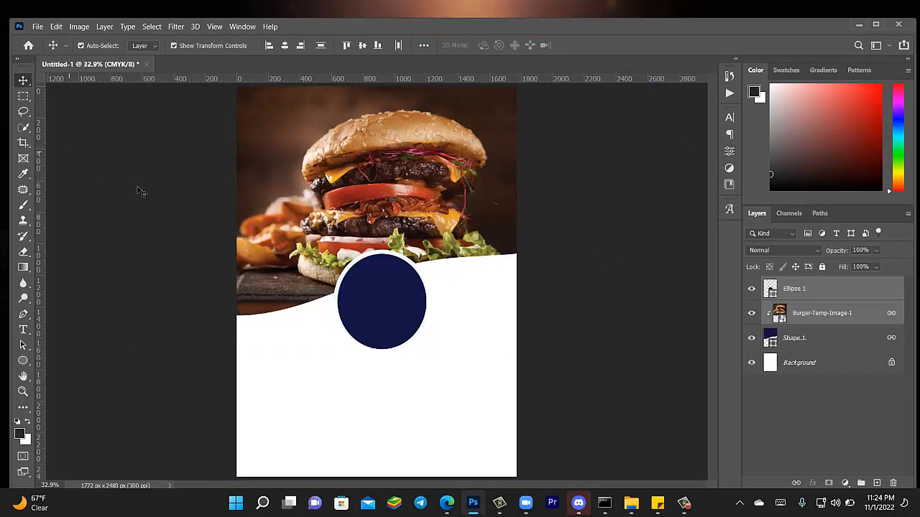
Scale only the navy ellipse down to about 93%, keeping its layer selected
click(380, 309)
drag(434, 355, 424, 346)
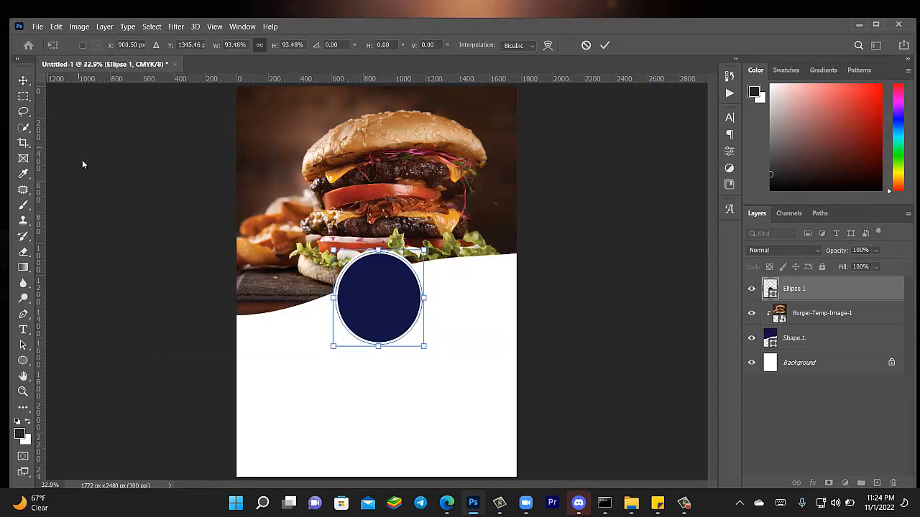
click(835, 297)
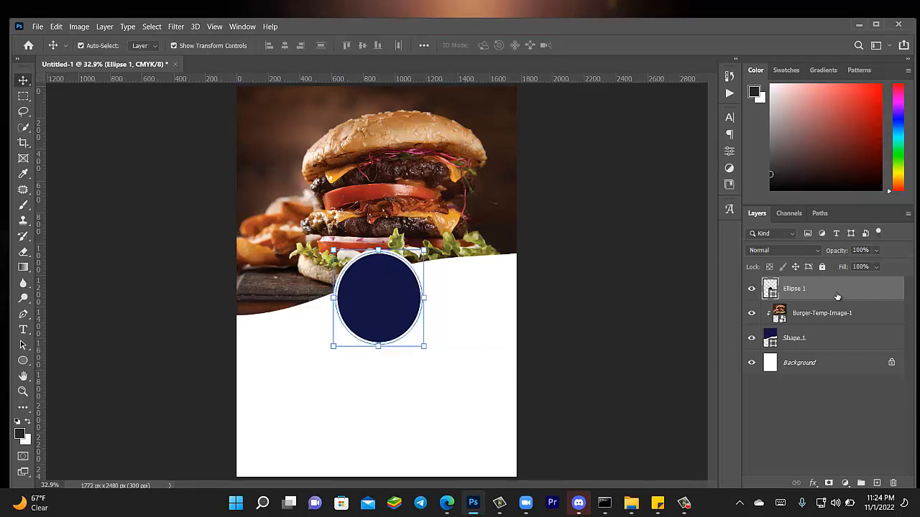
Add a drop shadow to the navy ellipse with distance 14 px, spread 6% and size 38 px
double_click(836, 296)
click(836, 291)
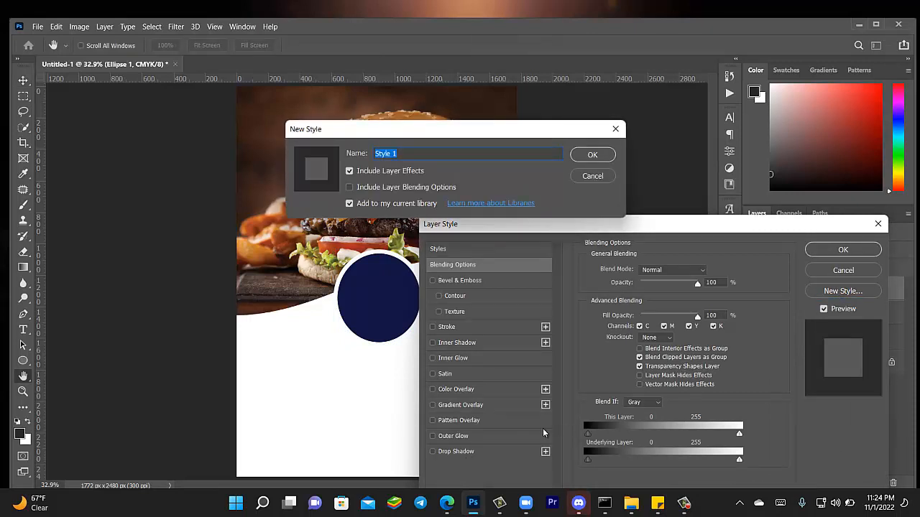
click(593, 176)
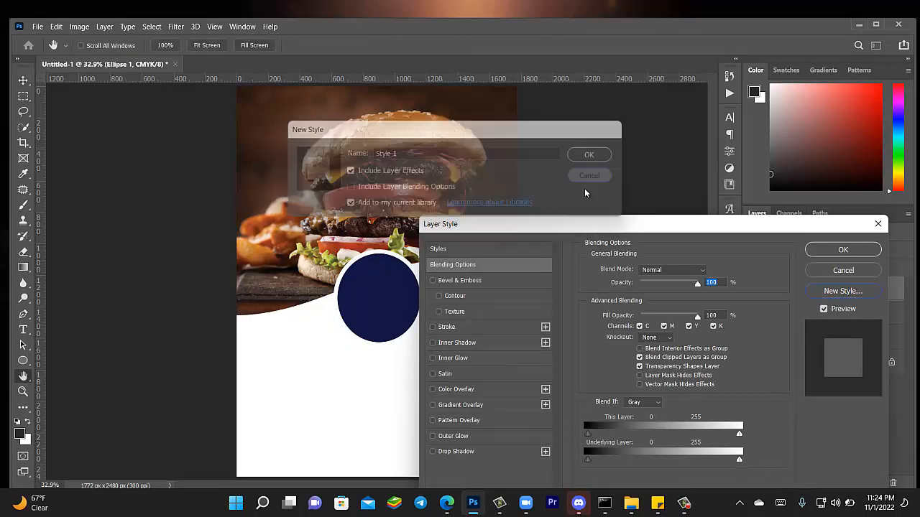
click(458, 453)
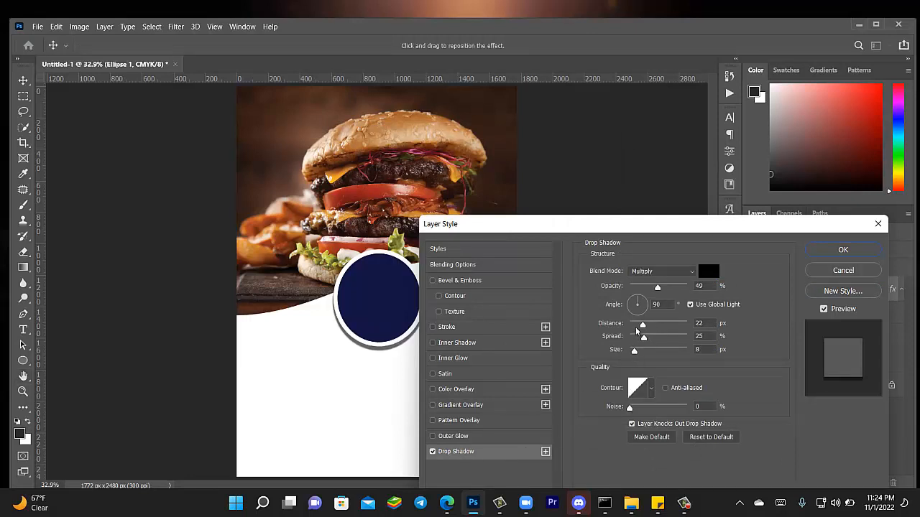
drag(642, 324, 643, 355)
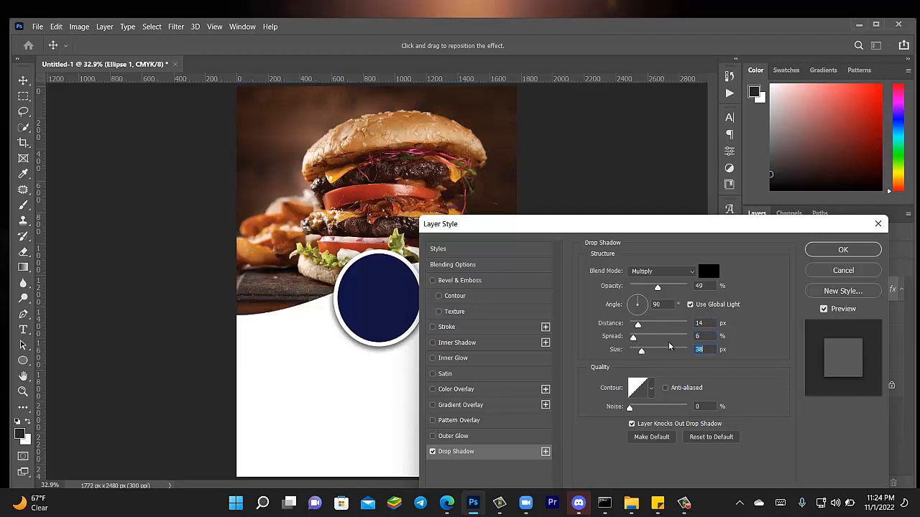
click(822, 252)
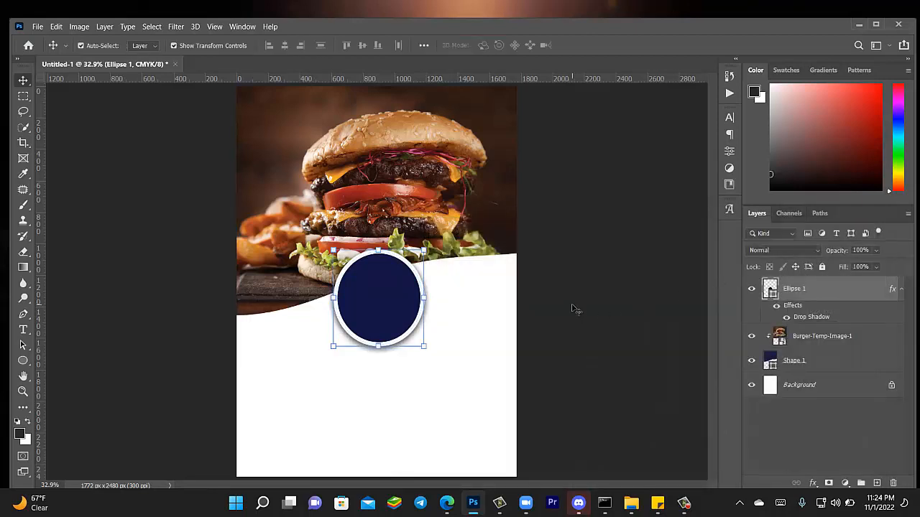
Duplicate the navy ellipse to the right of the original and order the copy's layer beneath it
click(401, 300)
key(ctrl)
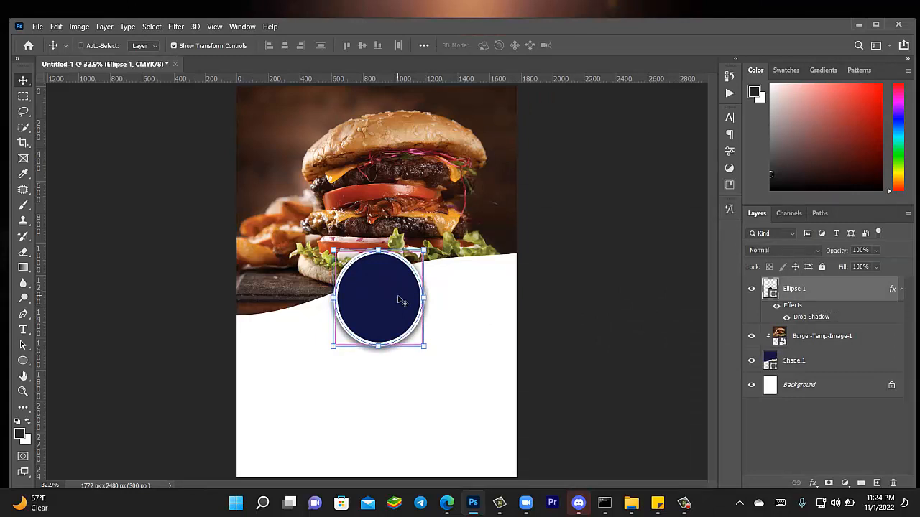
drag(401, 300, 477, 293)
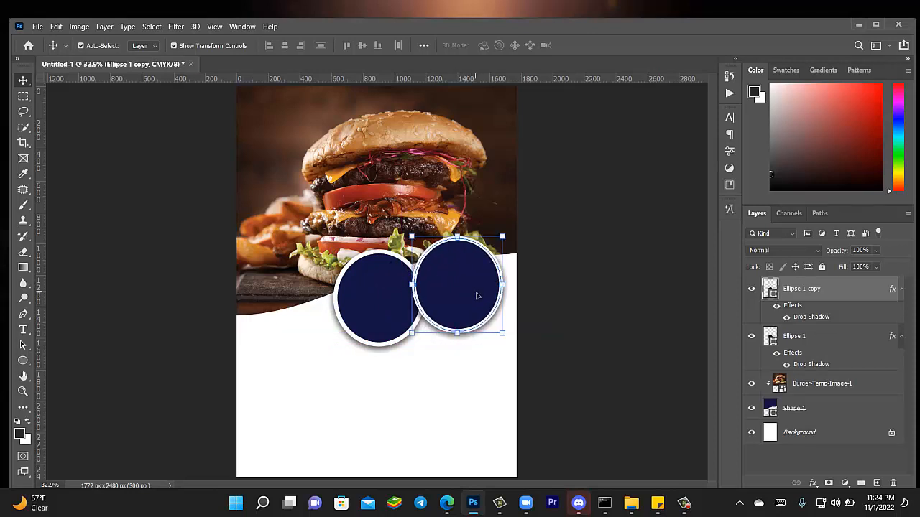
drag(851, 301, 859, 370)
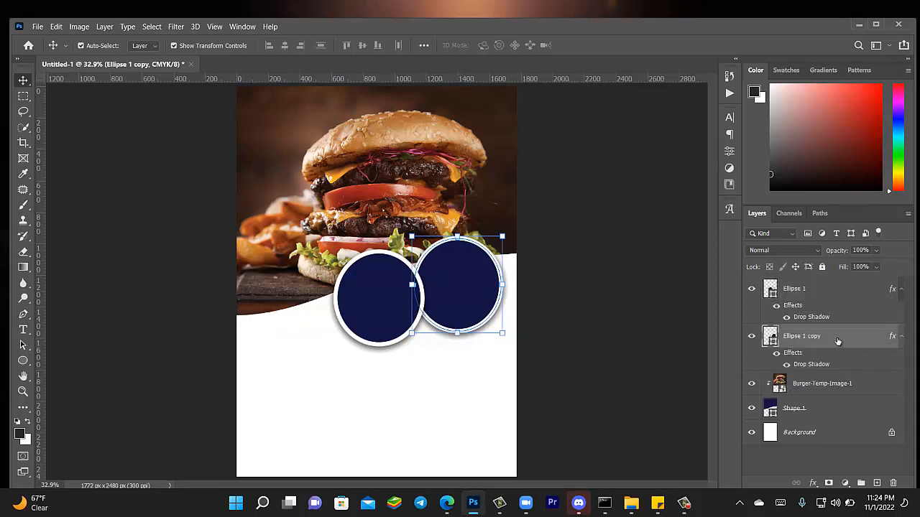
Duplicate the ellipse copy onto the page's left side and arrange the three circles in an overlapping row with the middle one lowest
drag(860, 345, 876, 483)
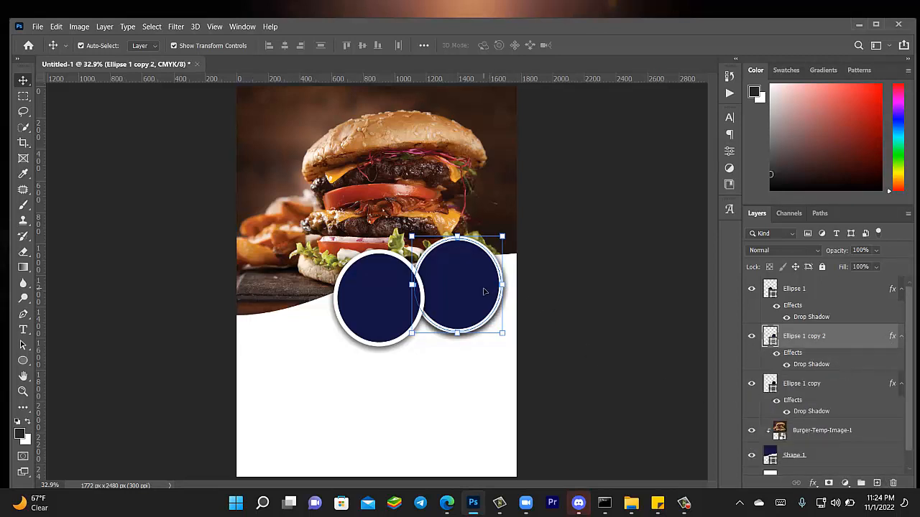
drag(484, 291, 334, 306)
click(396, 327)
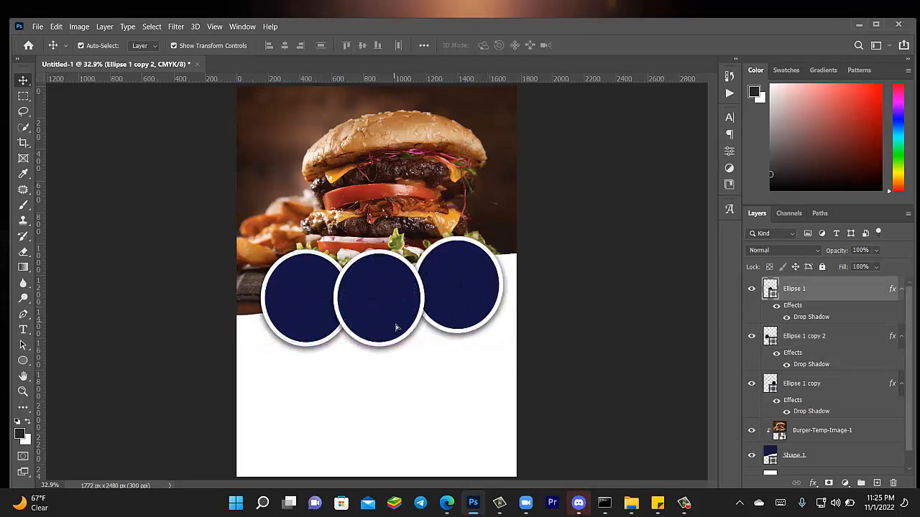
drag(396, 327, 396, 335)
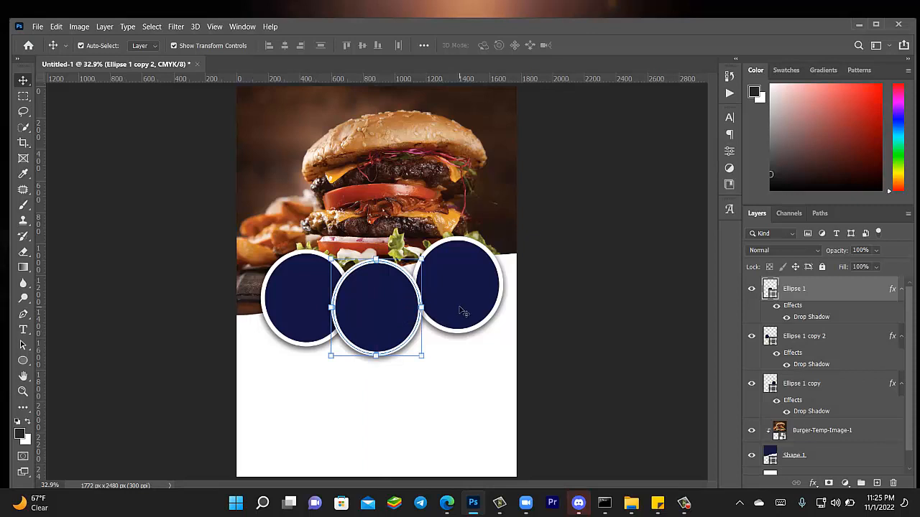
drag(462, 311, 450, 317)
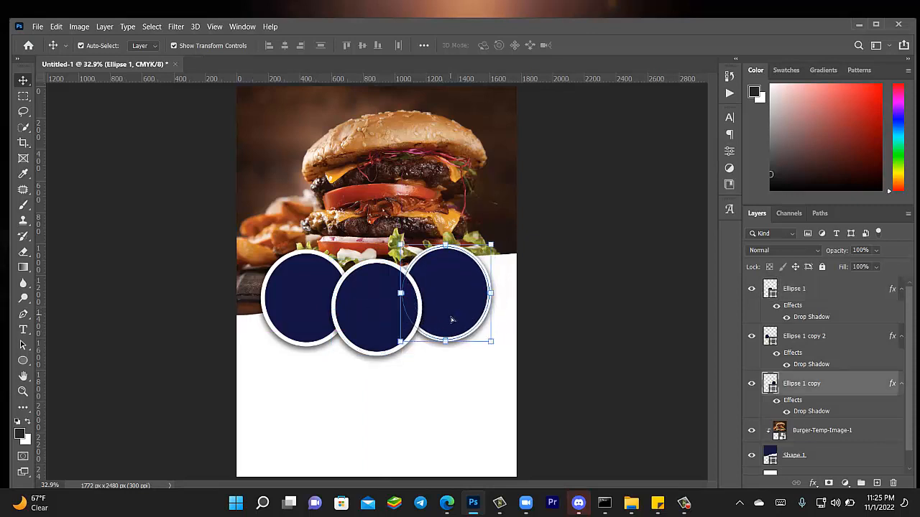
click(579, 278)
Shift the linked burger photo and wave shape slightly down behind the circles
click(486, 242)
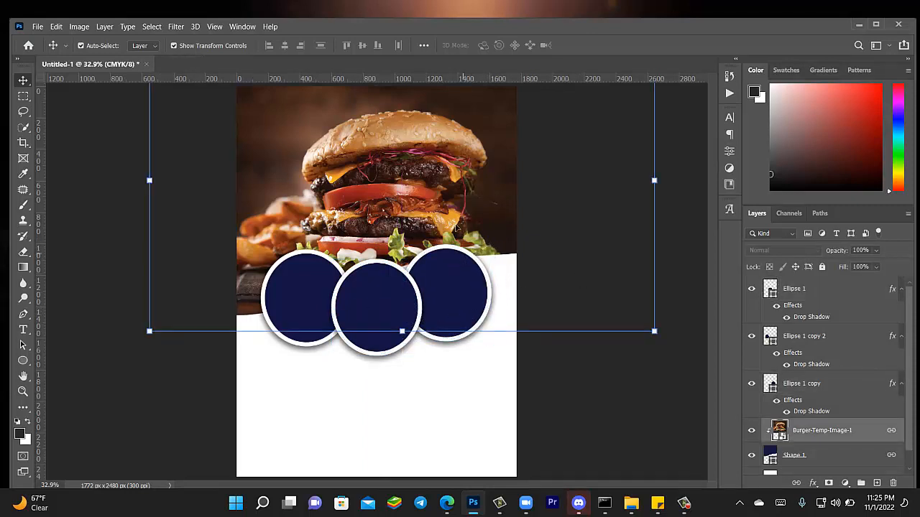
drag(455, 227, 435, 209)
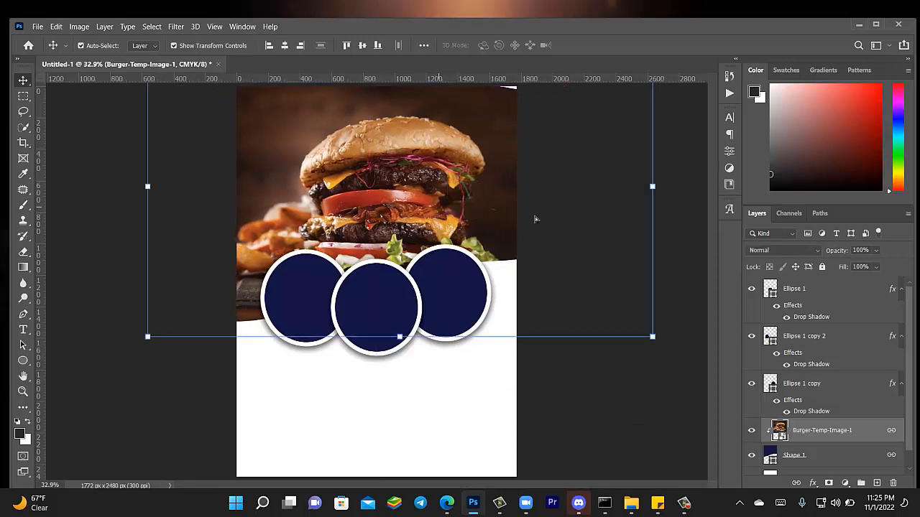
click(692, 289)
Unlink the burger photo from the wave shape and move only the photo up so more of the burger shows above the circles
scroll(845, 412, down, 2)
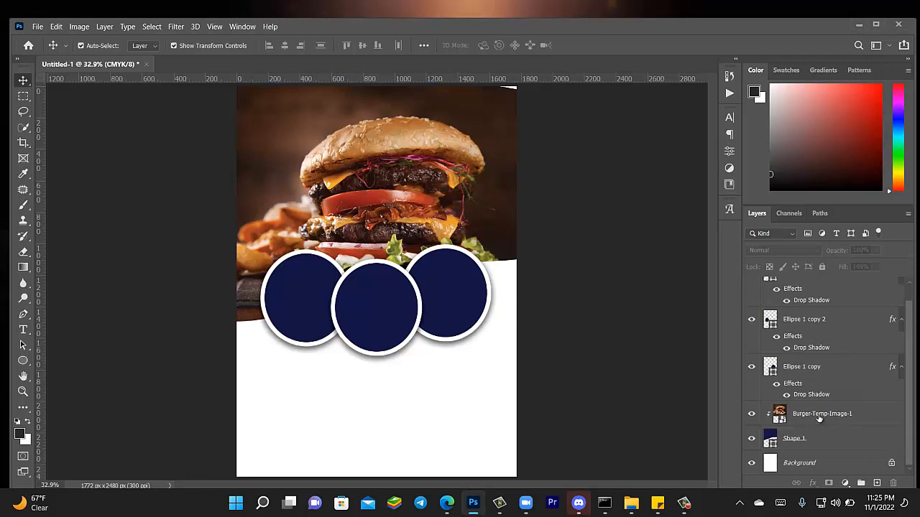
click(820, 415)
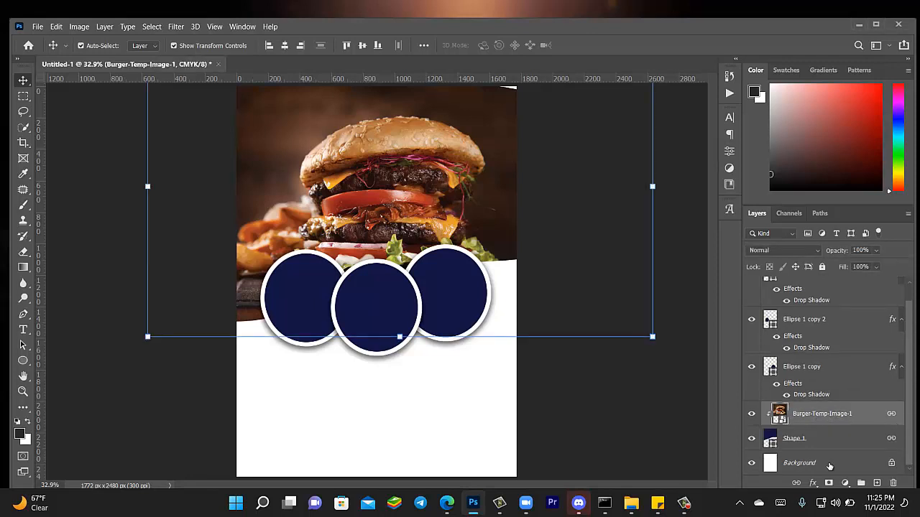
click(796, 483)
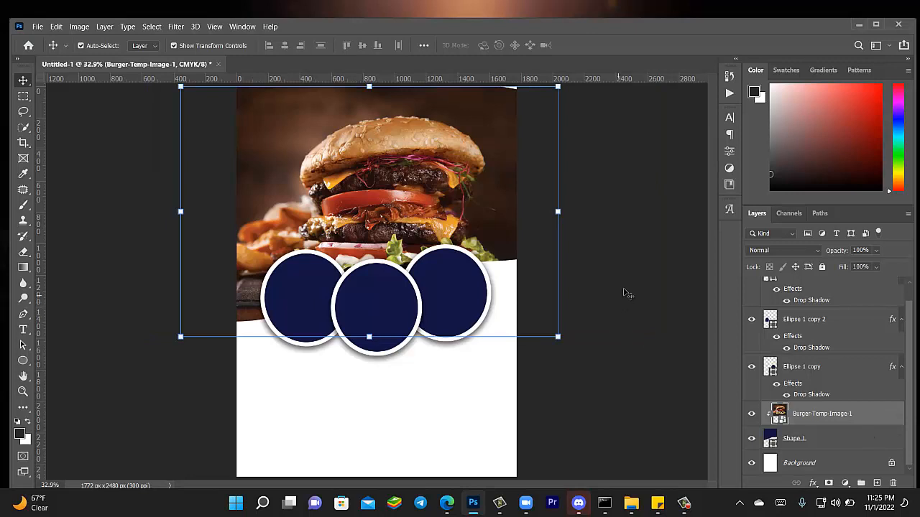
drag(425, 217, 415, 185)
Link the burger photo layer and the Shape 1 wave layer together again
shift+click(843, 439)
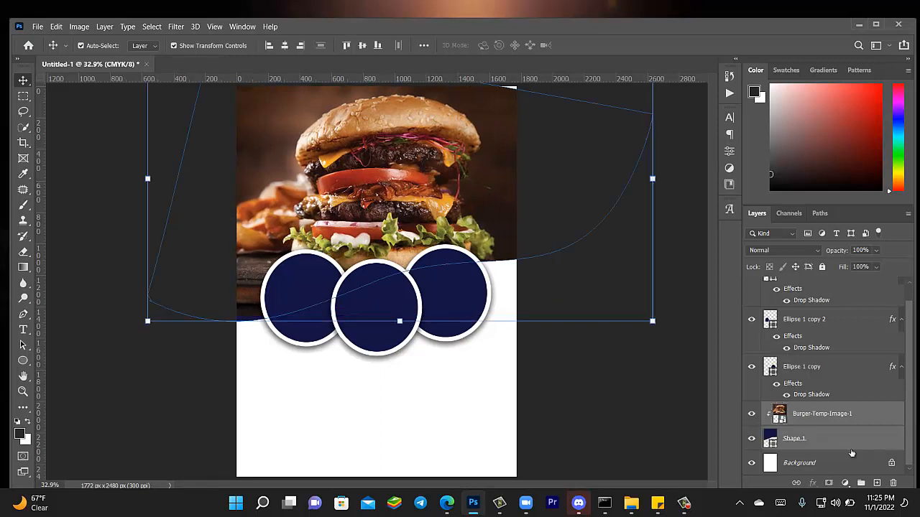
click(792, 482)
click(619, 395)
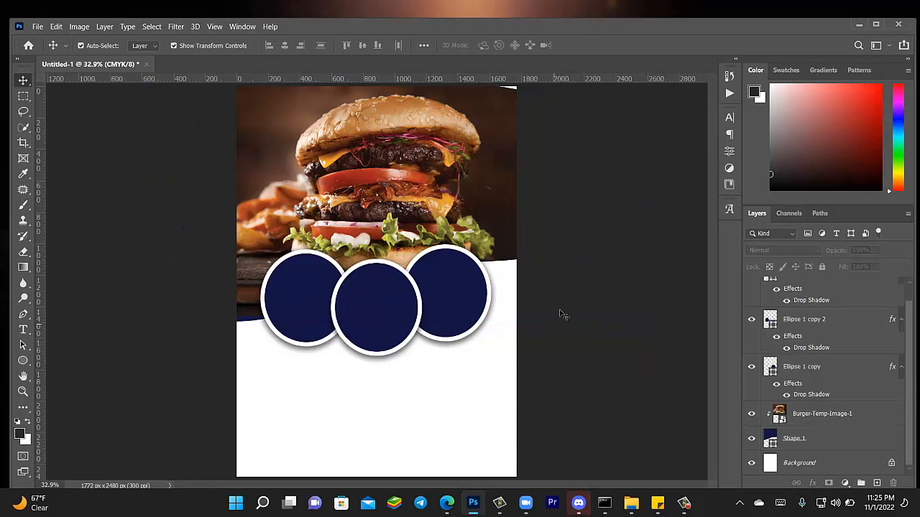
Place the Pilon-de-poulet-cuit-rôti_Volatys-1536x1024 image as an embedded layer directly above the middle circle
click(404, 314)
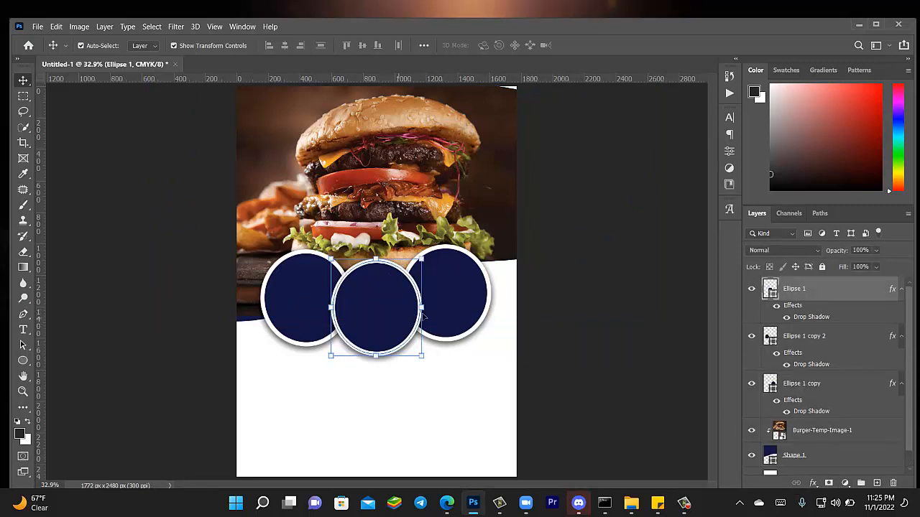
click(446, 309)
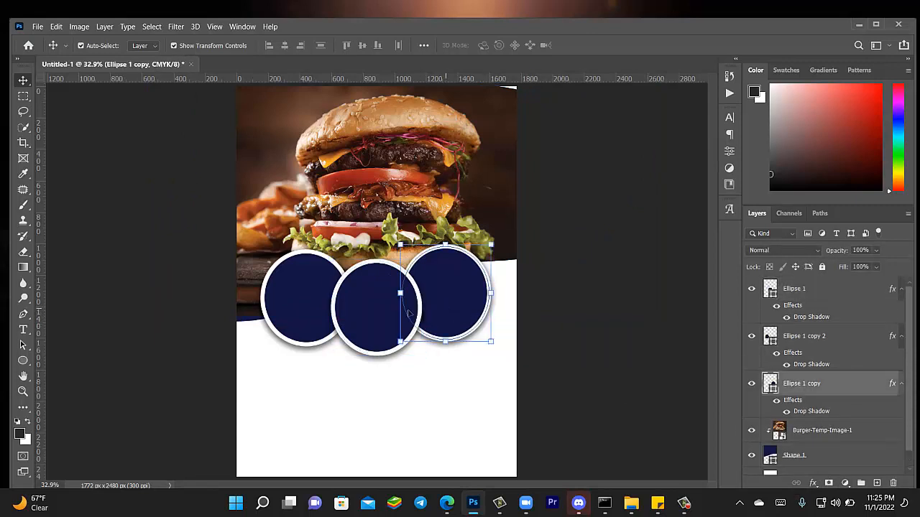
click(379, 316)
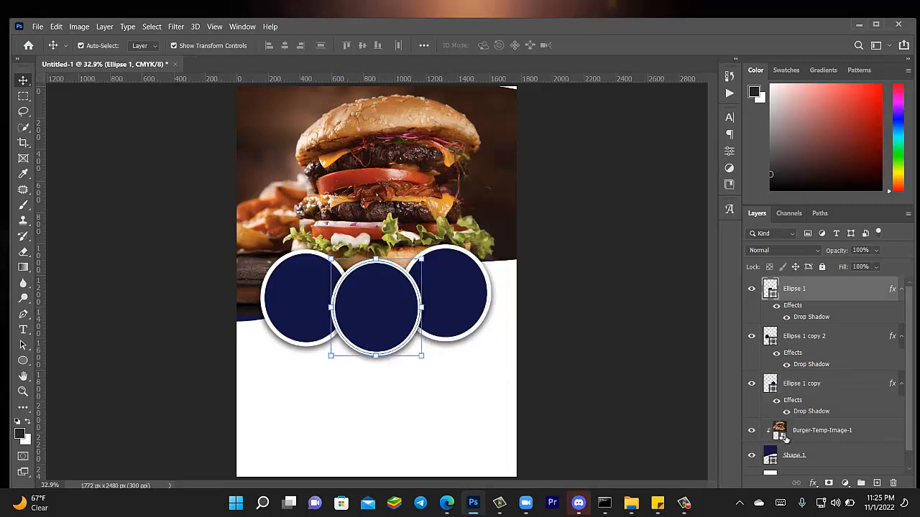
click(877, 483)
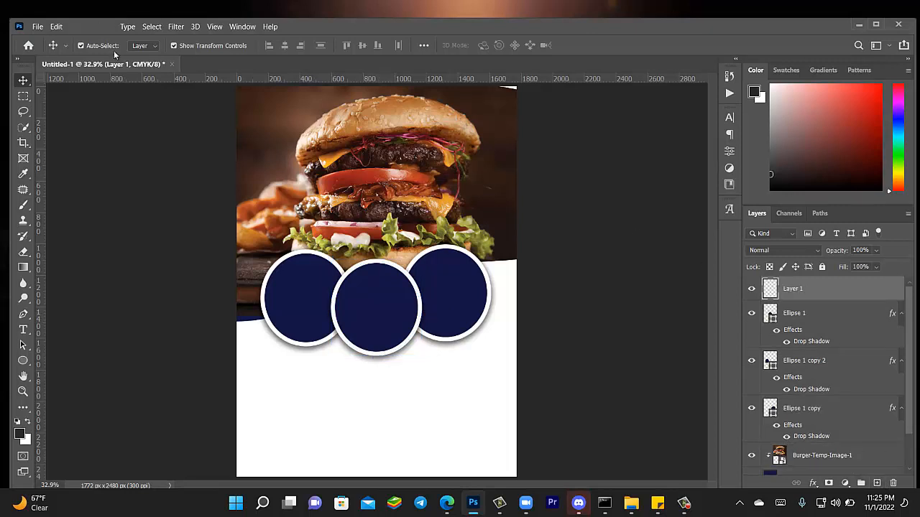
click(44, 29)
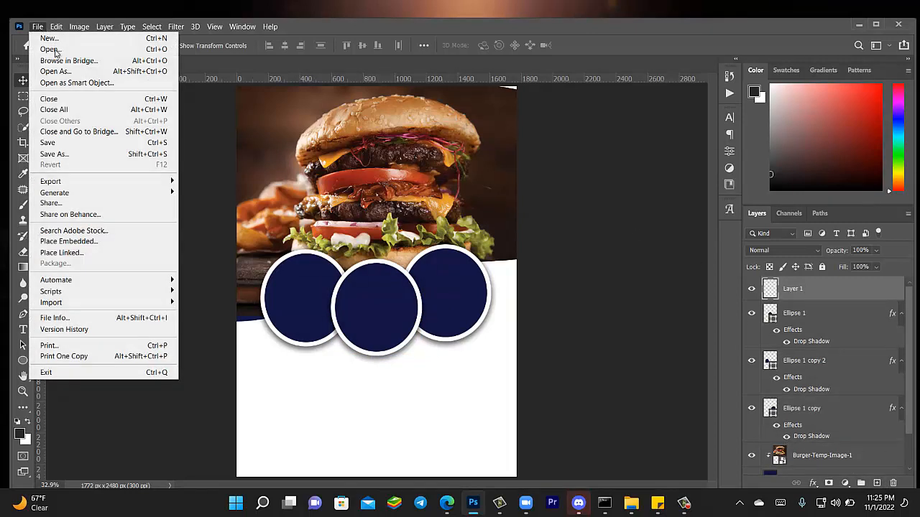
click(95, 241)
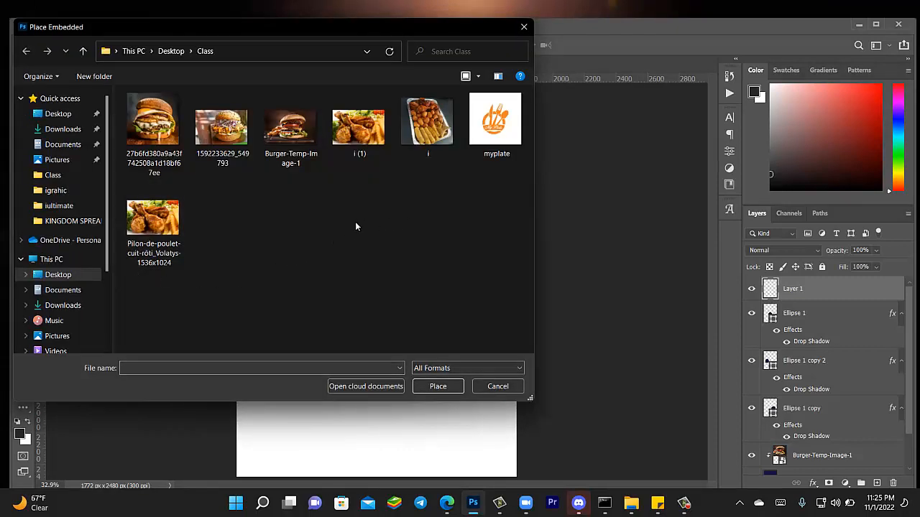
double_click(167, 220)
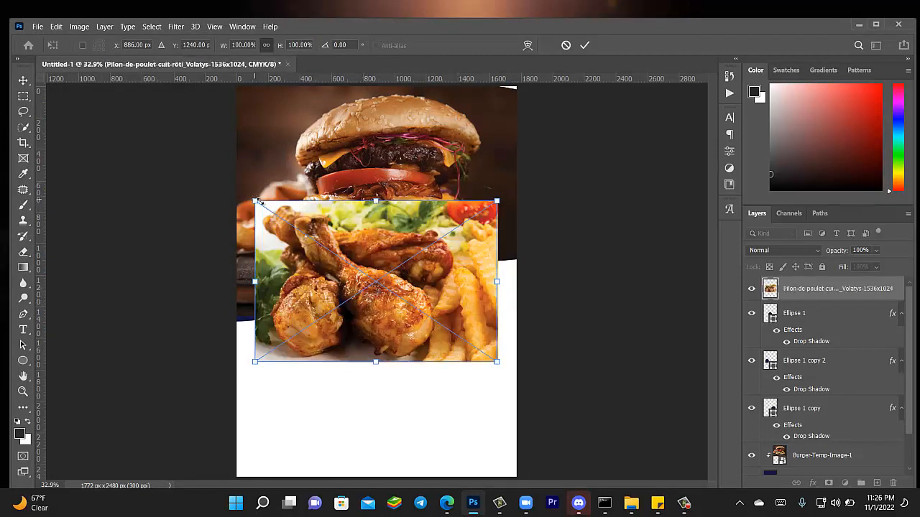
Scale the chicken image to about 68% over the middle circle and clip it to that circle
drag(257, 197, 344, 254)
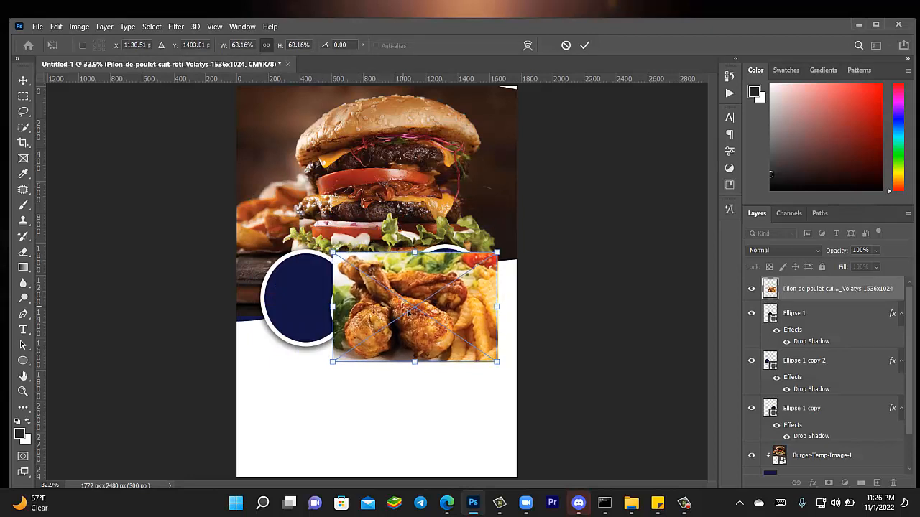
drag(406, 313, 378, 322)
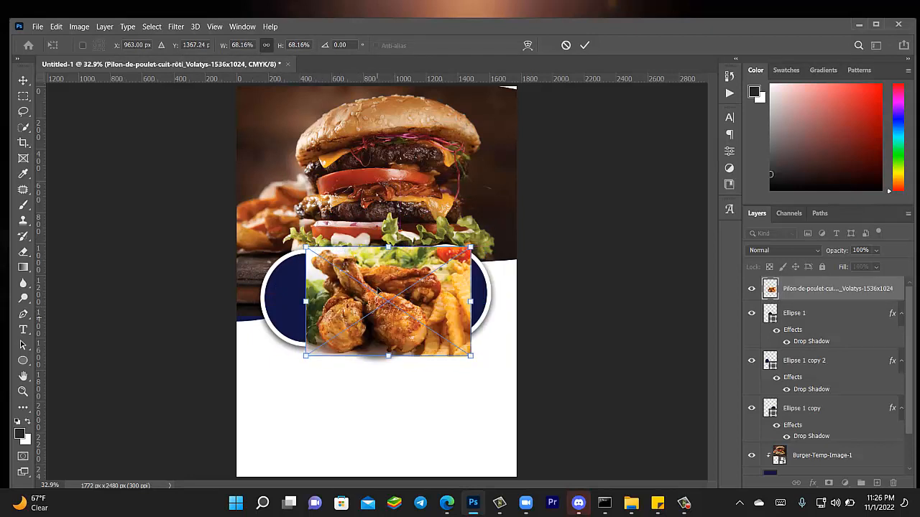
right_click(797, 304)
click(687, 271)
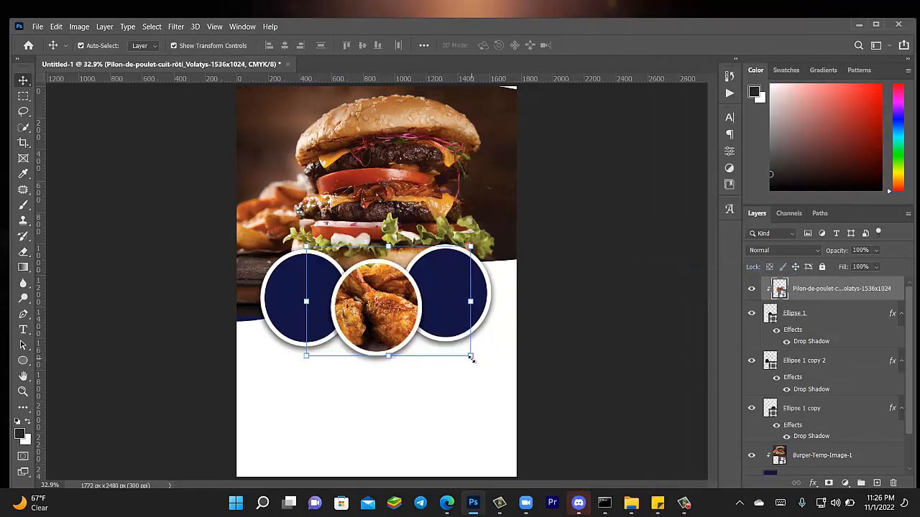
Scale the clipped chicken image down to about 55% and reposition it so the drumsticks fill the middle circle
key(ctrl+t)
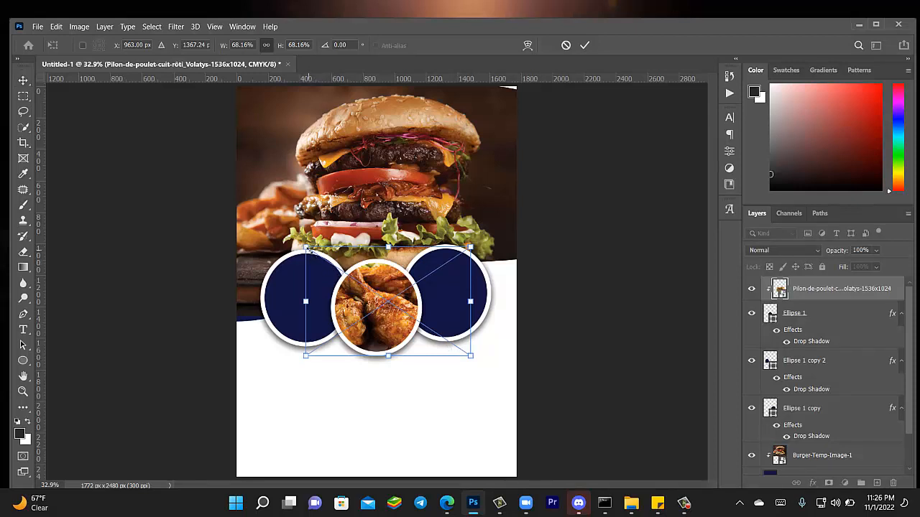
drag(307, 248, 343, 273)
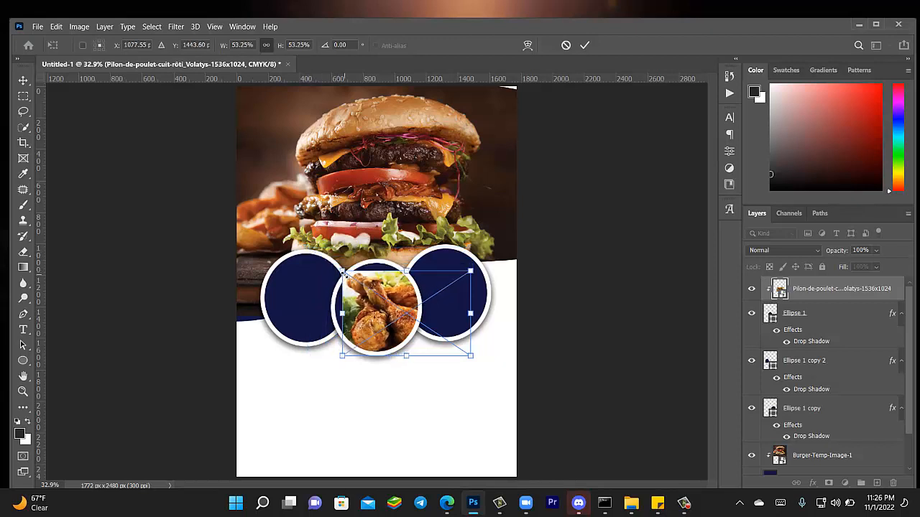
drag(385, 324, 369, 318)
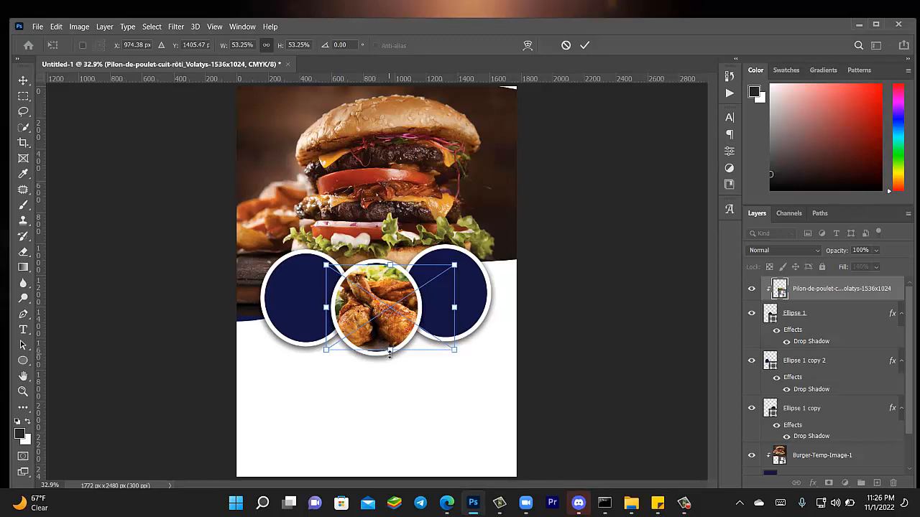
drag(389, 354, 389, 361)
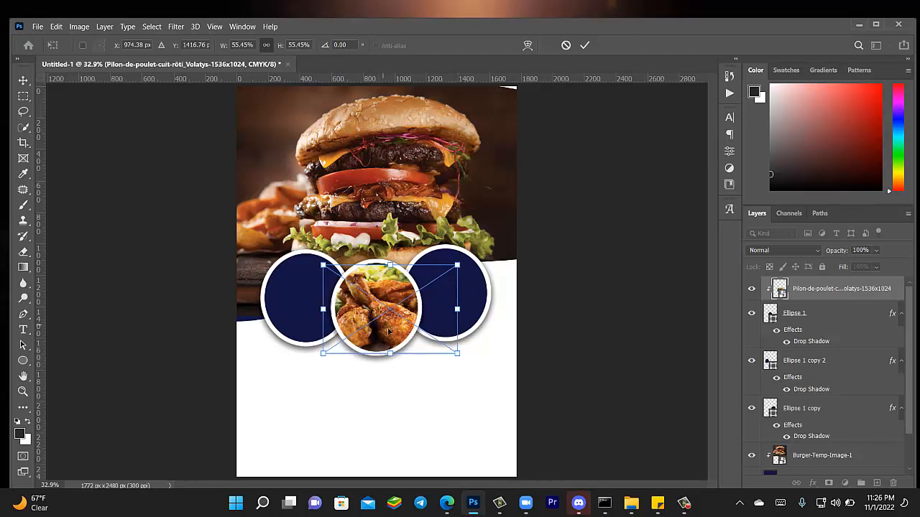
mouse_move(383, 331)
mouse_down()
mouse_move(366, 328)
mouse_move(387, 338)
mouse_up()
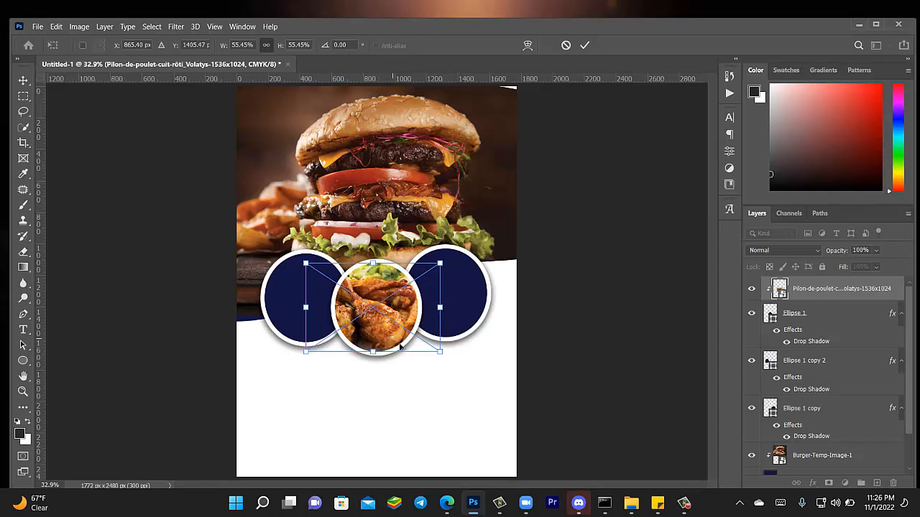
click(130, 227)
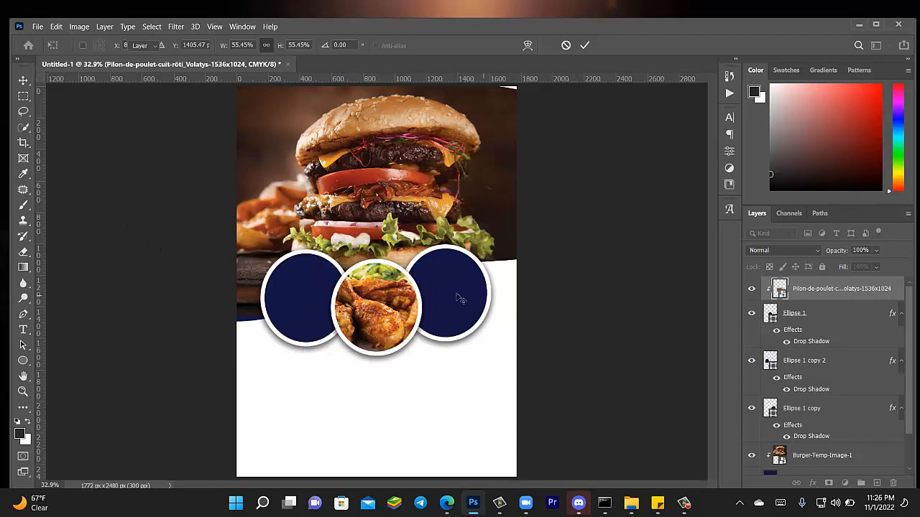
click(458, 297)
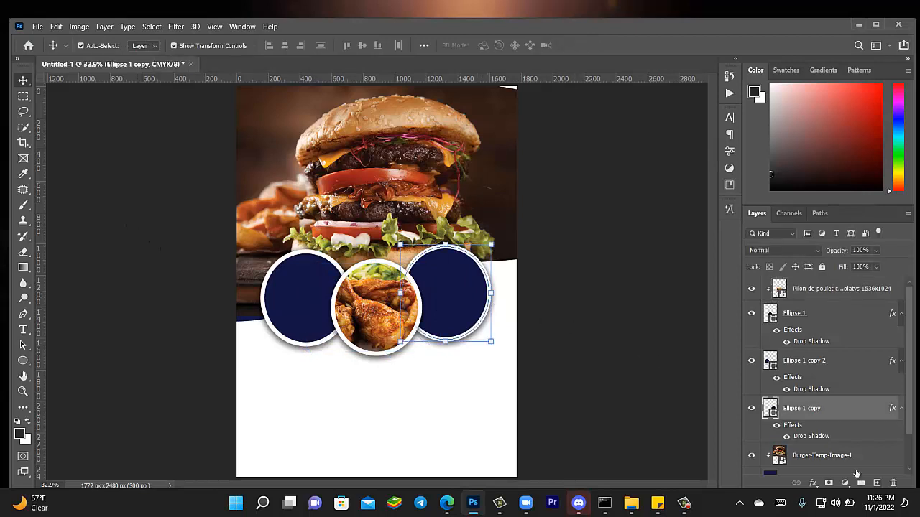
click(877, 483)
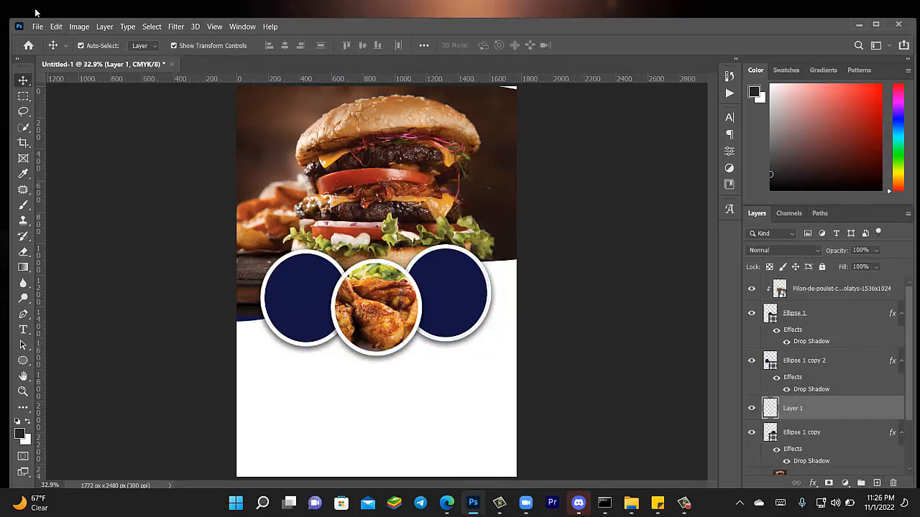
click(38, 27)
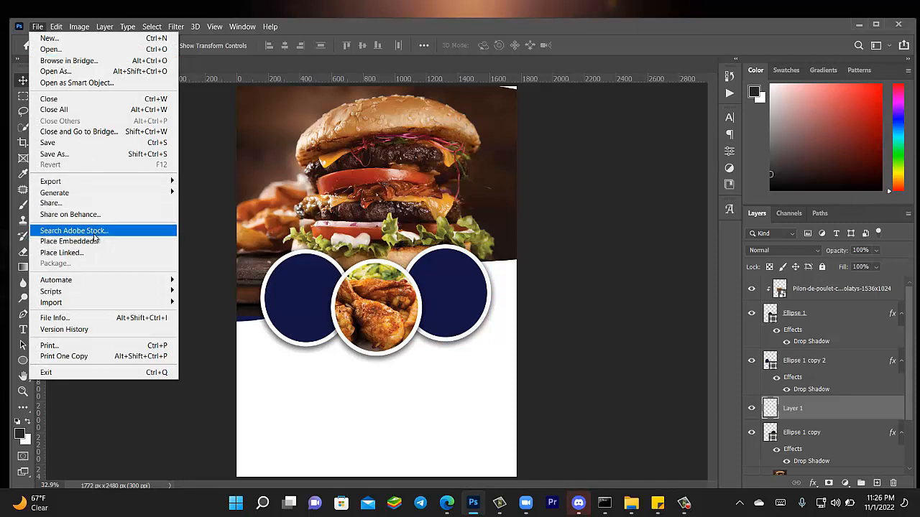
click(90, 241)
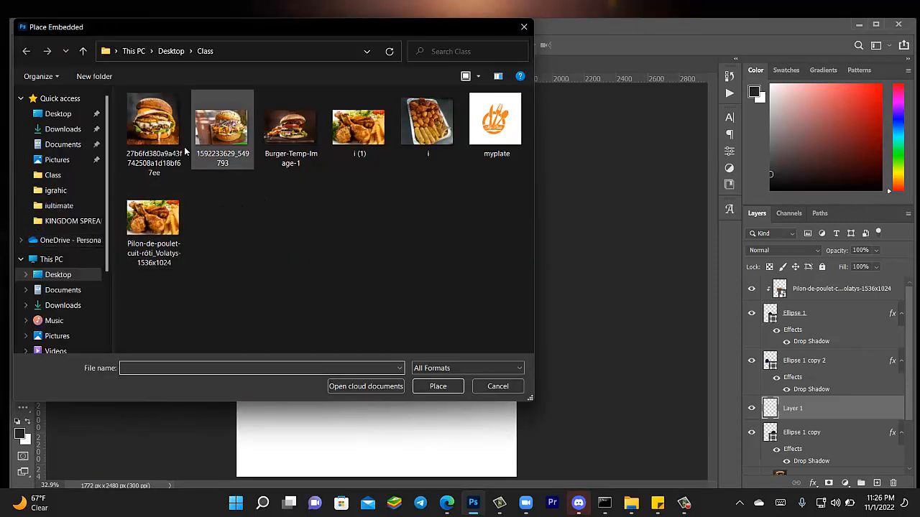
double_click(213, 141)
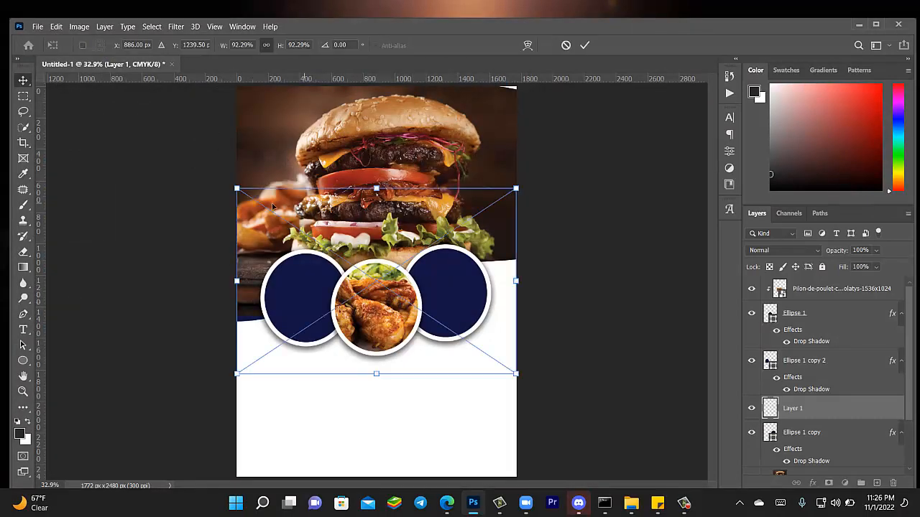
Scale the placed burger image to about 45% over the right circle and clip it to that circle
drag(261, 201, 439, 286)
drag(498, 337, 462, 302)
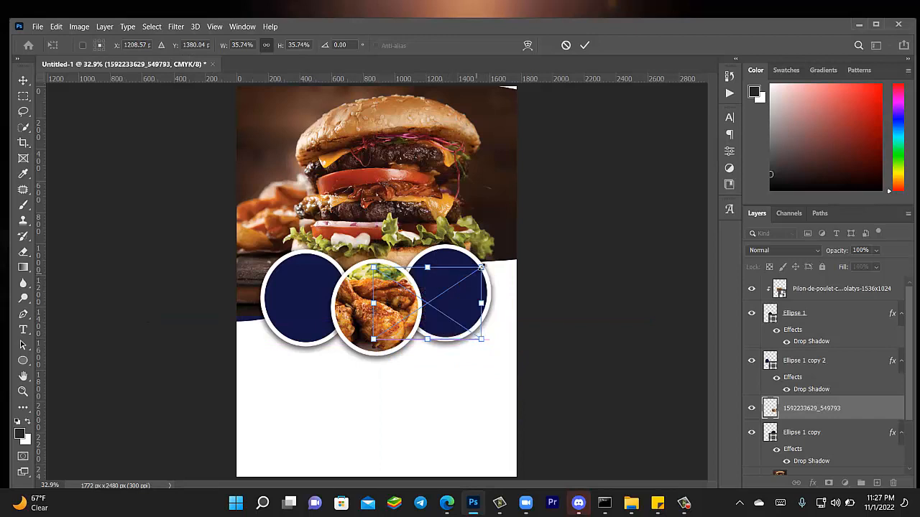
drag(483, 269, 497, 250)
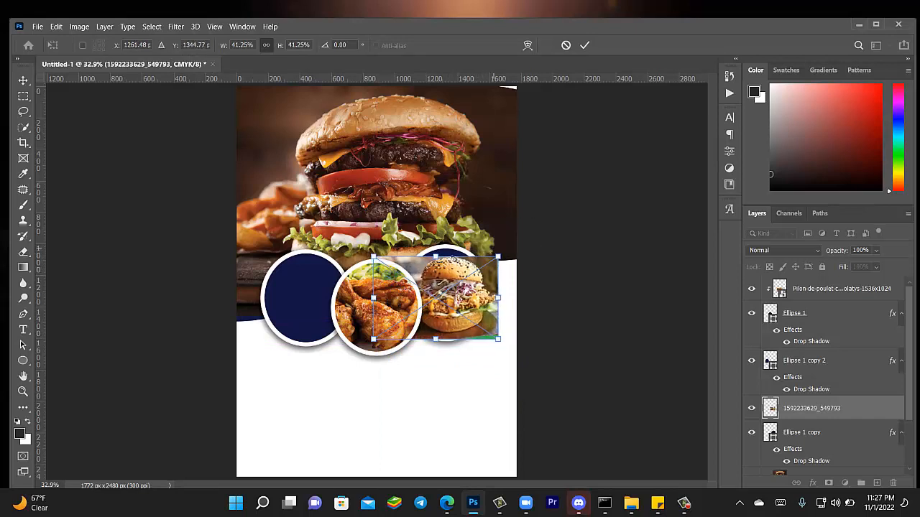
drag(365, 253, 353, 244)
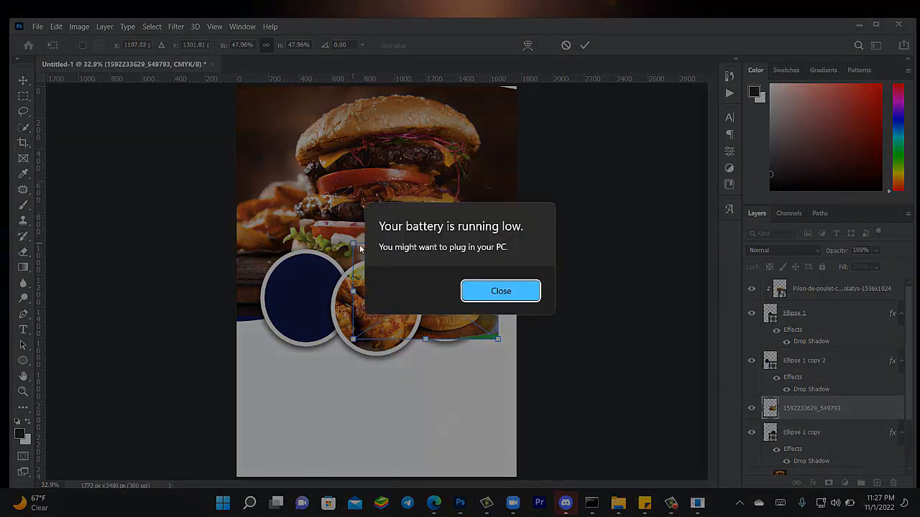
click(483, 286)
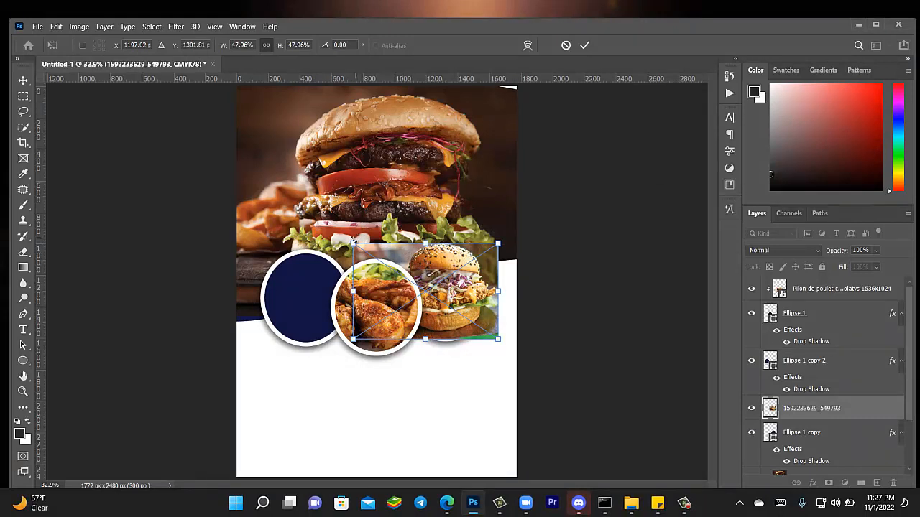
drag(353, 240, 360, 246)
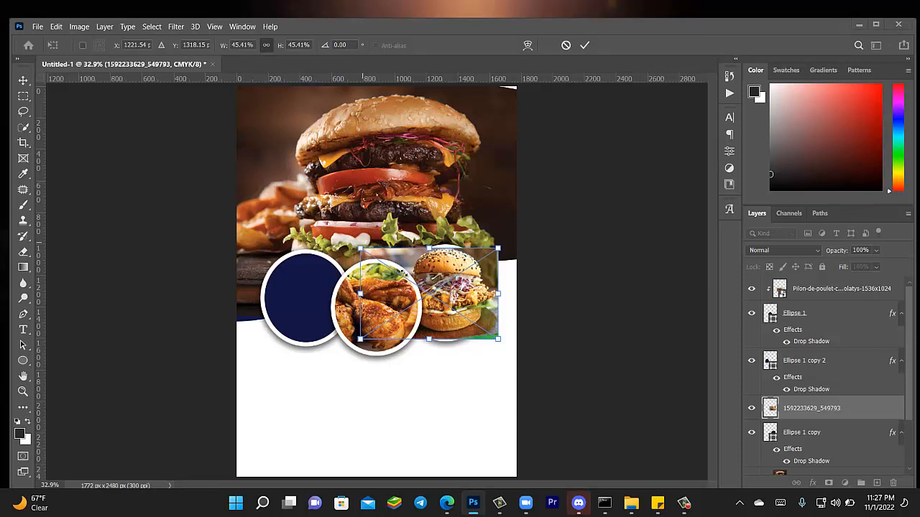
click(23, 80)
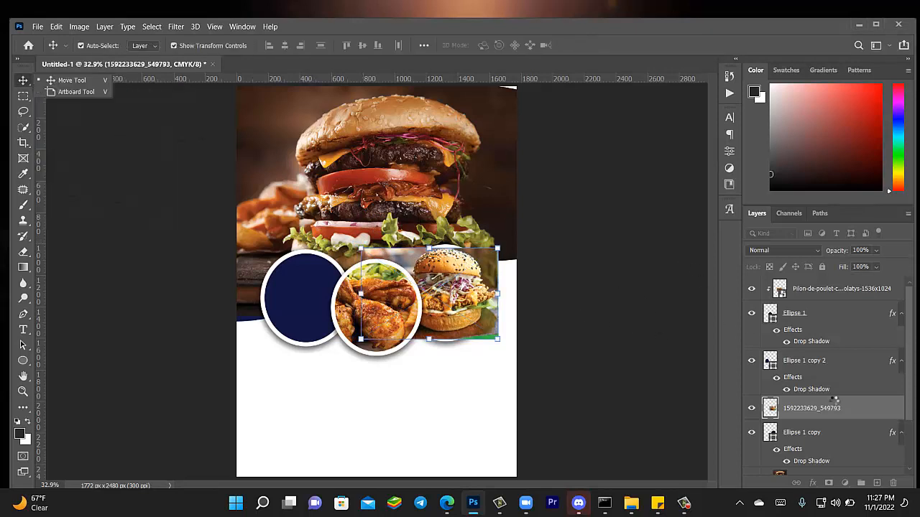
right_click(870, 408)
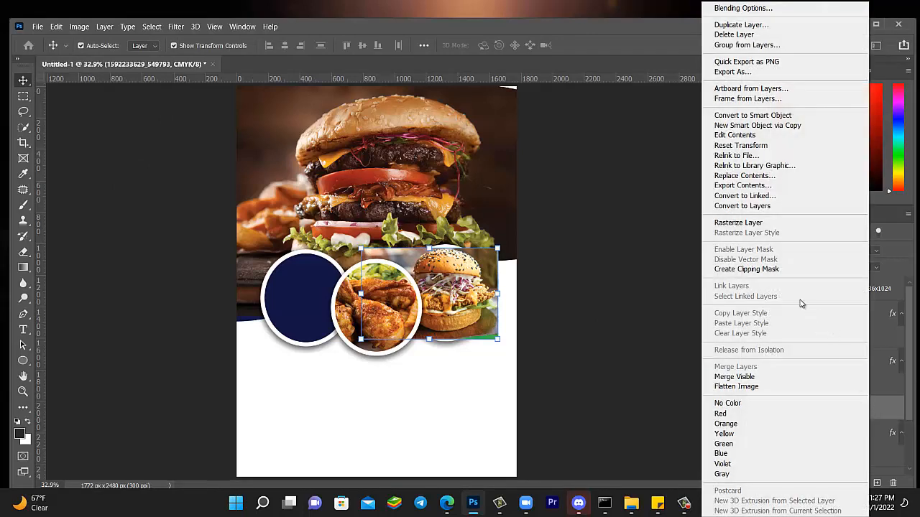
click(747, 268)
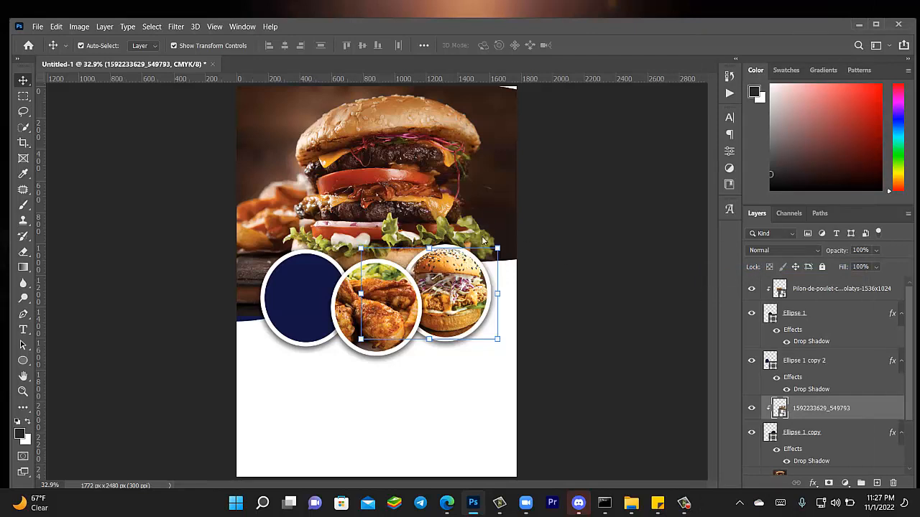
Fine-tune the clipped burger image to about 44.8% scale and reposition it so the burger fills the right circle
drag(497, 249, 481, 259)
drag(454, 306, 466, 285)
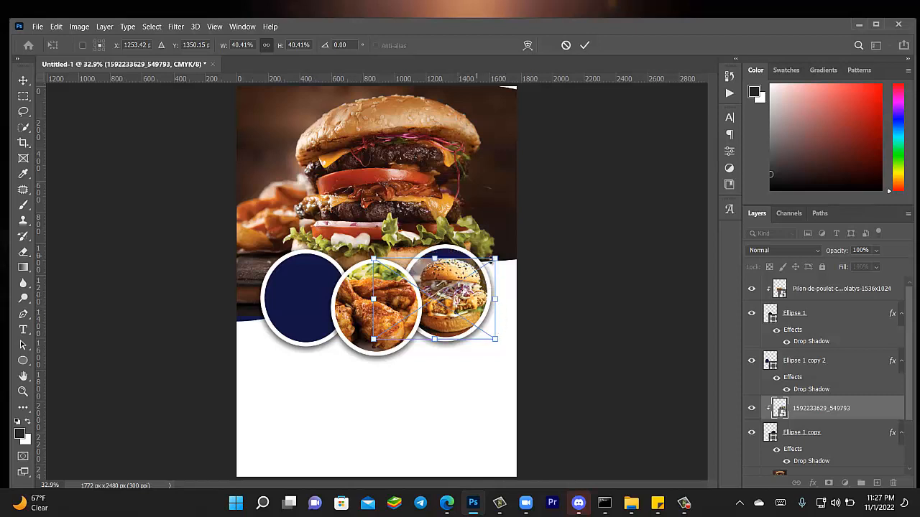
drag(494, 257, 509, 250)
drag(473, 291, 454, 296)
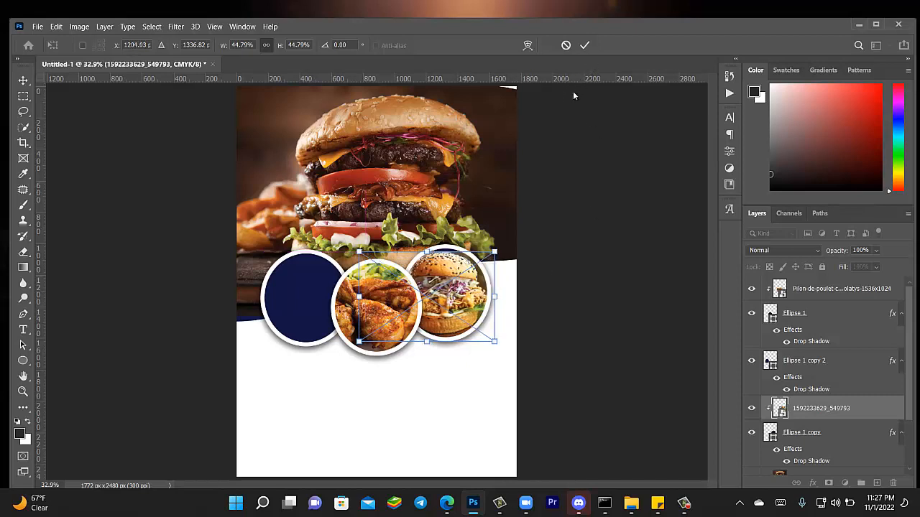
drag(454, 284, 448, 281)
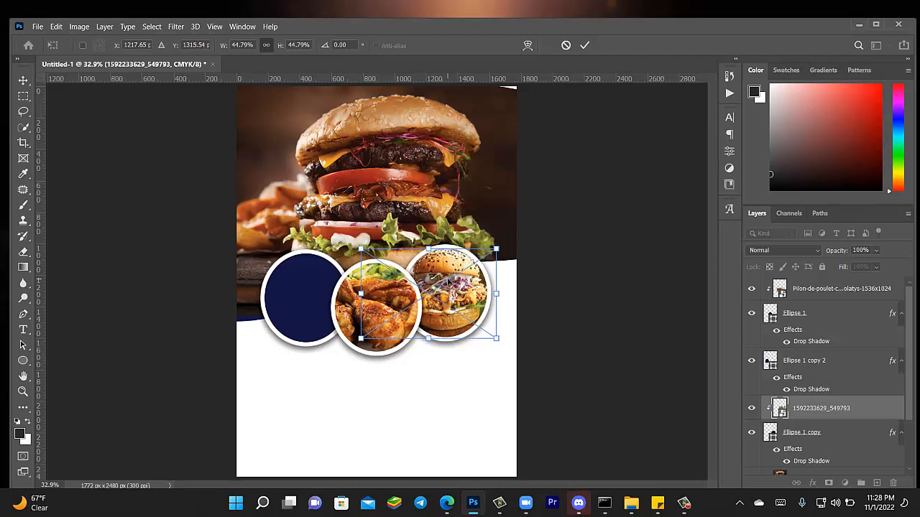
key(Right)
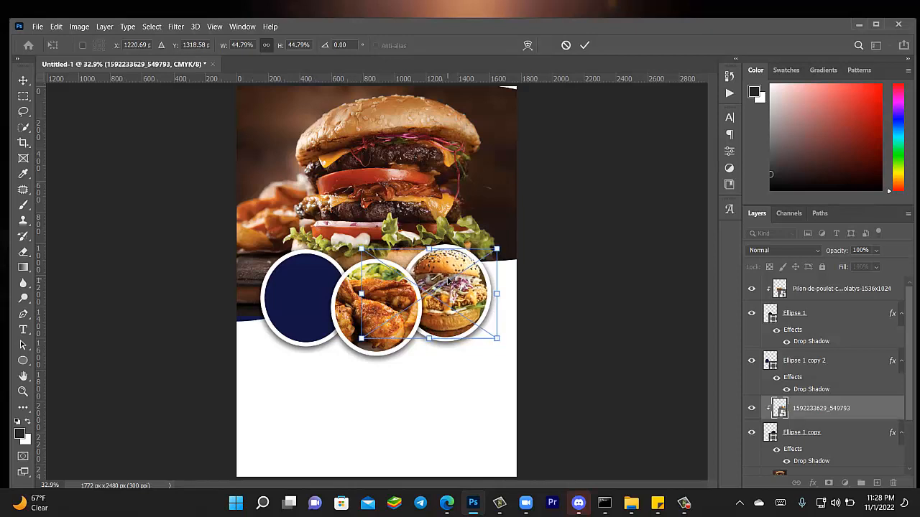
click(24, 85)
Place the 27b6fd380a9a43f742508a1d18bf67ee burger image as an embedded layer directly above the left circle's layer
click(283, 325)
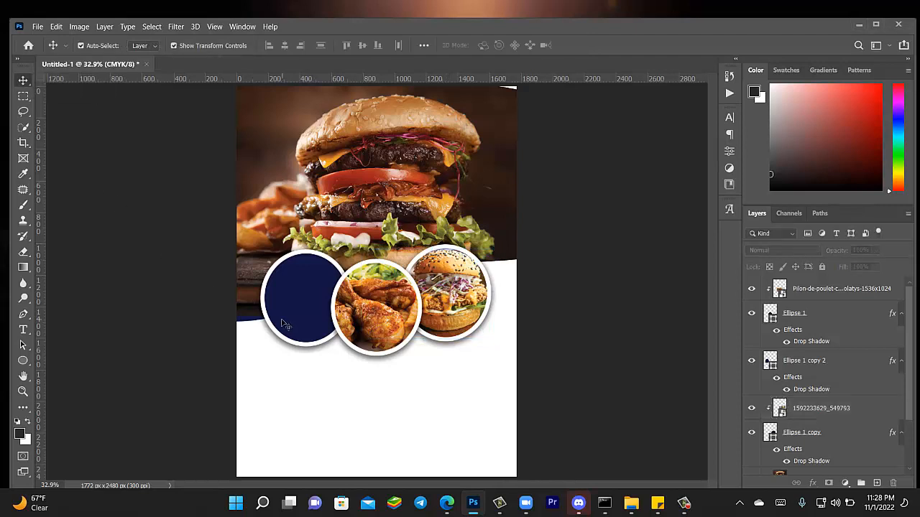
click(282, 308)
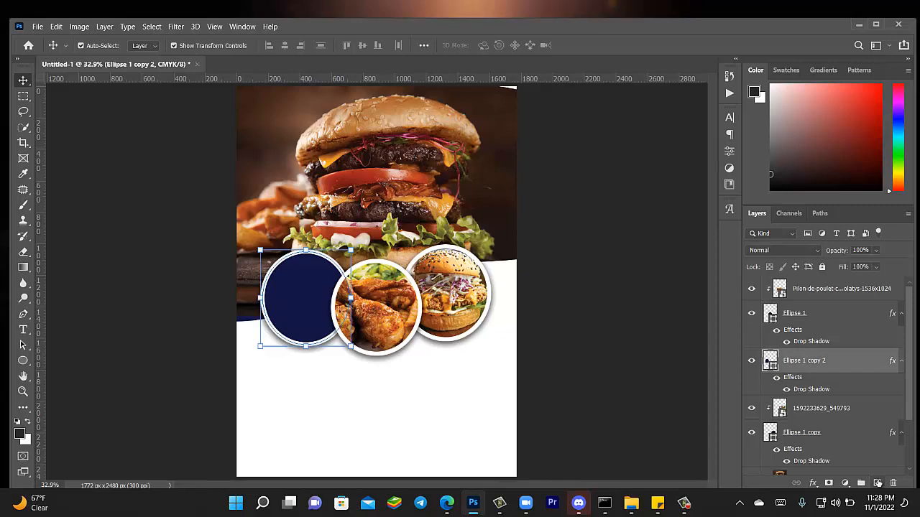
click(876, 483)
click(38, 27)
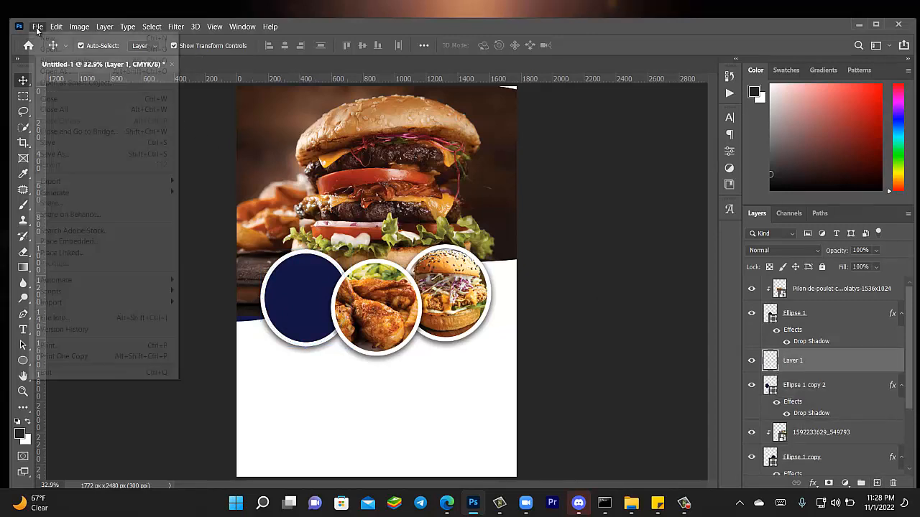
click(95, 241)
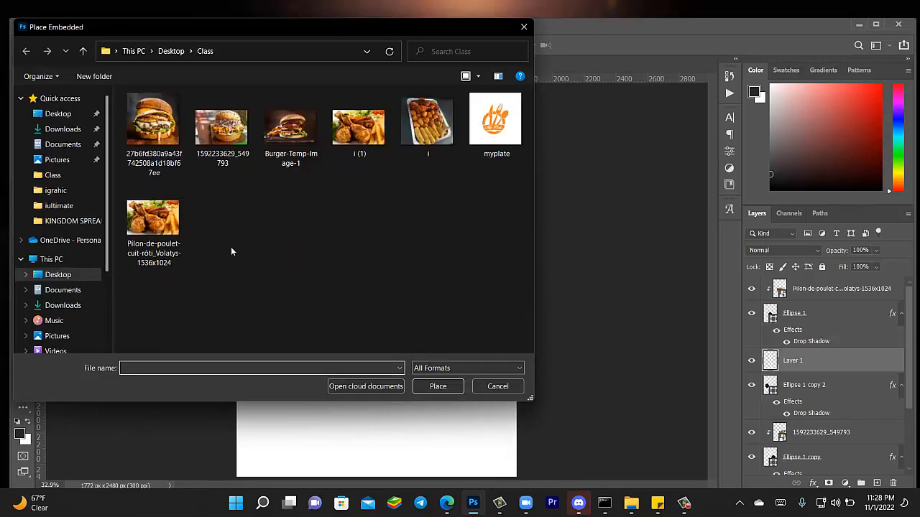
click(148, 148)
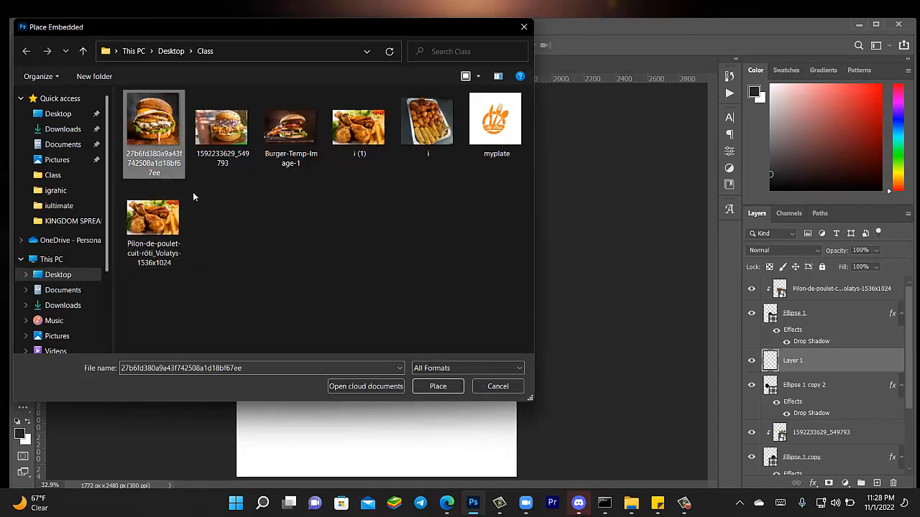
click(434, 388)
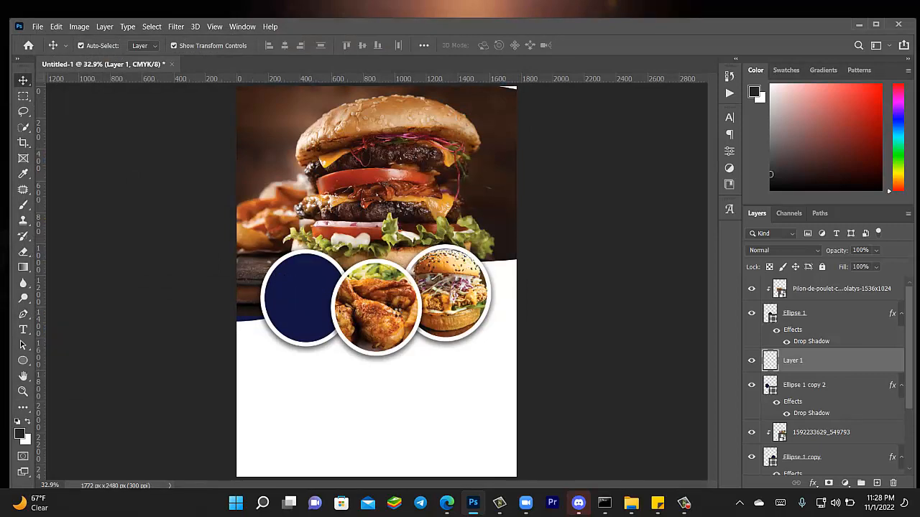
Scale the new burger image to about 7% over the left circle and clip it to that circle
key(ctrl+t)
drag(516, 141, 349, 247)
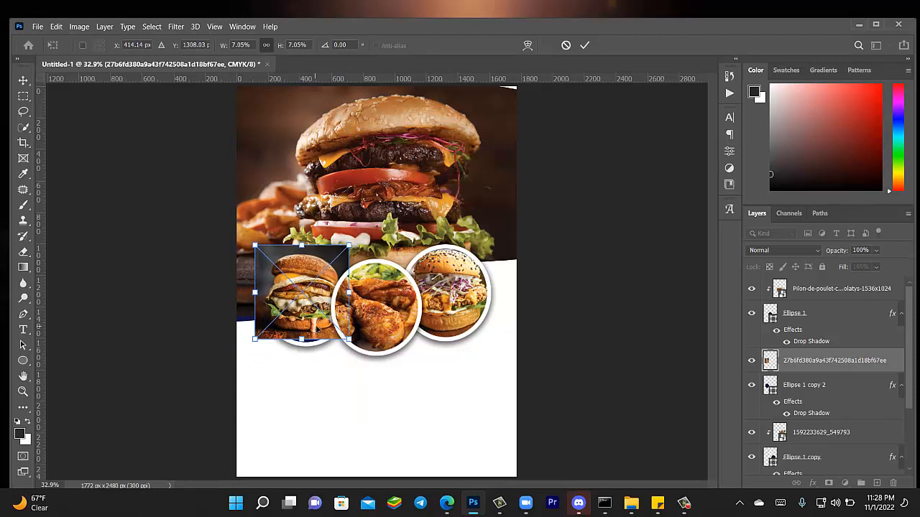
drag(314, 327, 317, 332)
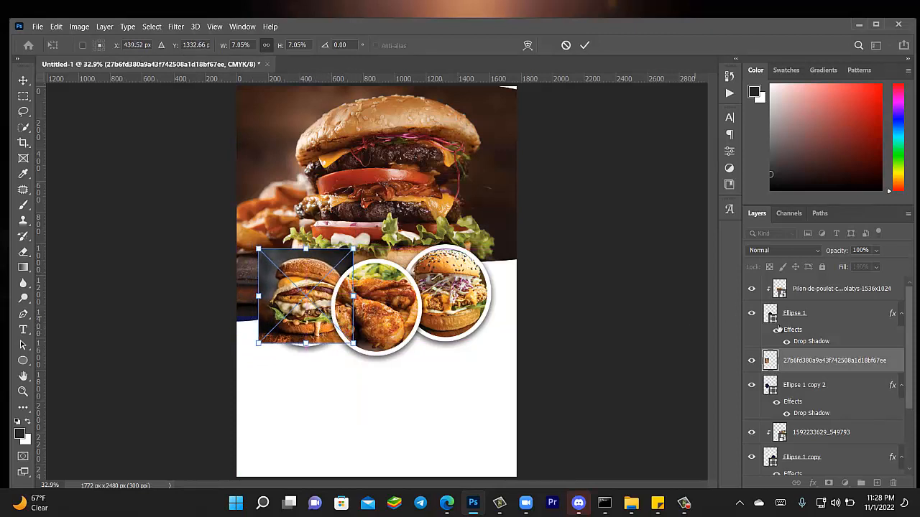
key(Return)
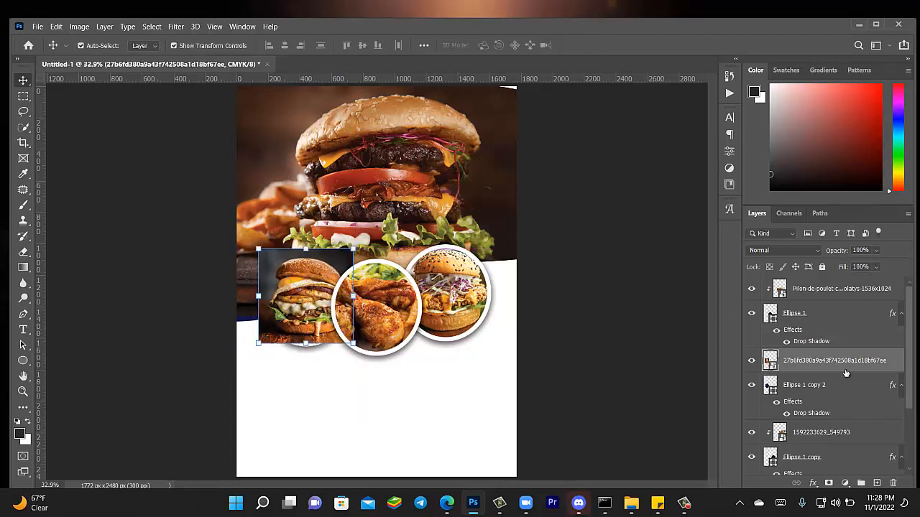
right_click(845, 371)
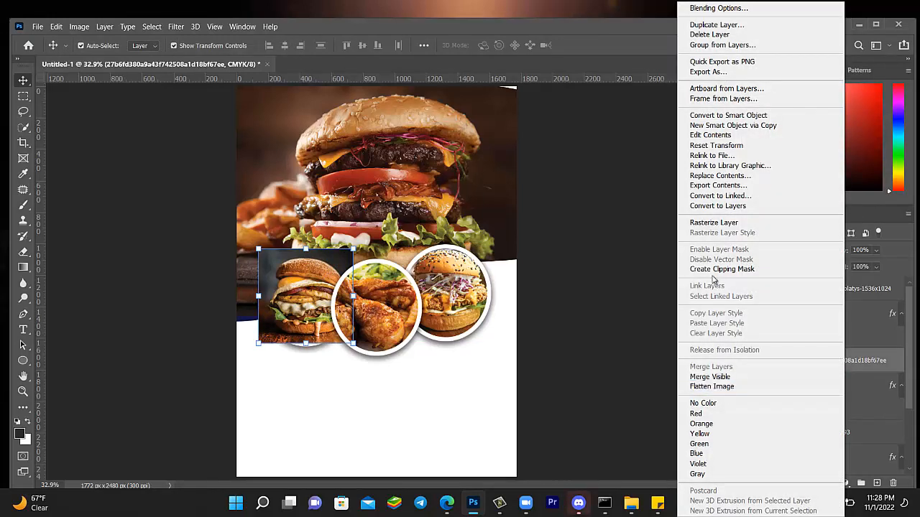
click(711, 269)
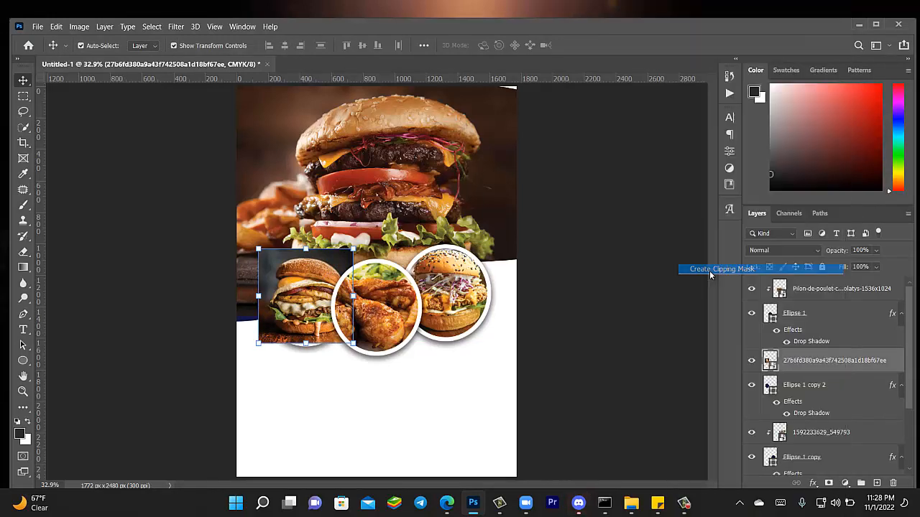
click(572, 280)
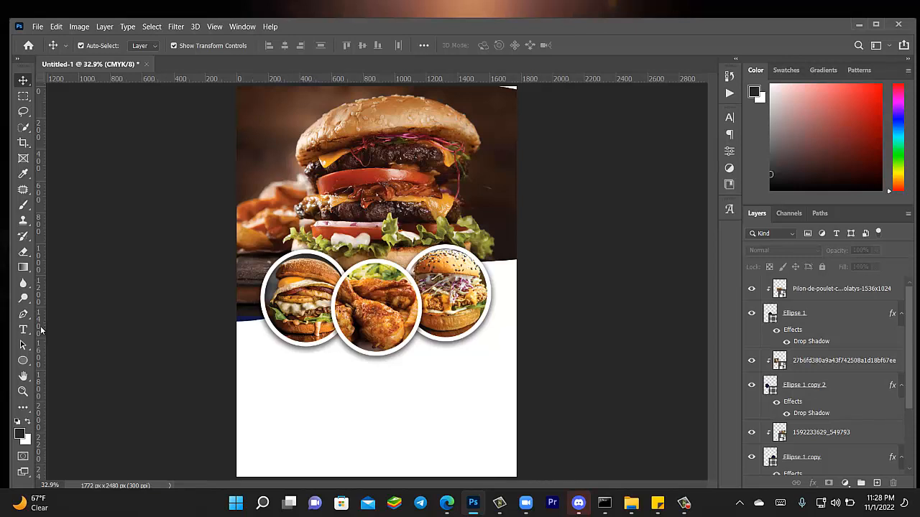
Draw a rectangle about 2141 × 1336 px across the flyer's lower half and fill it with light grey
click(23, 361)
click(72, 359)
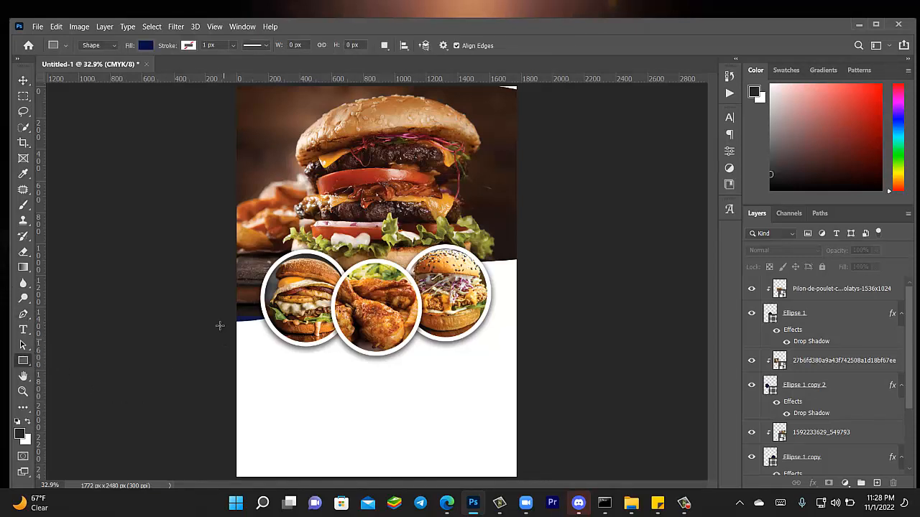
drag(199, 273, 536, 478)
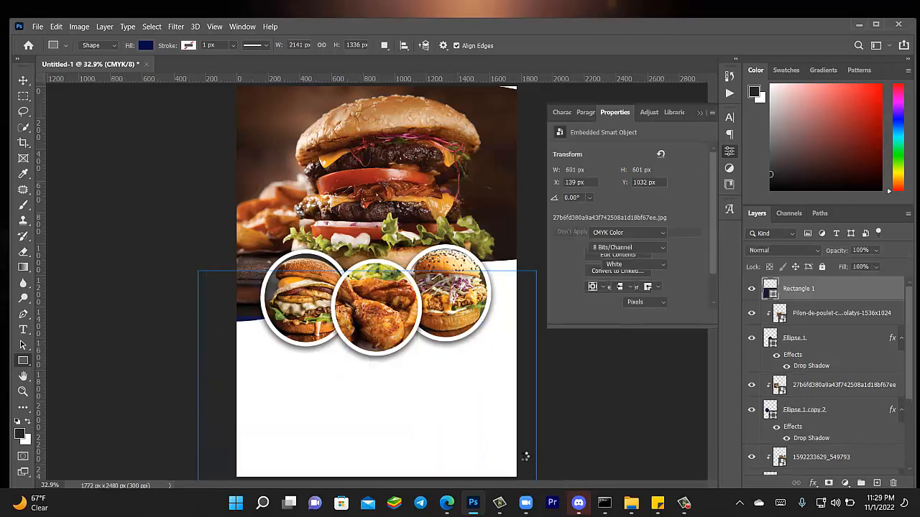
click(144, 46)
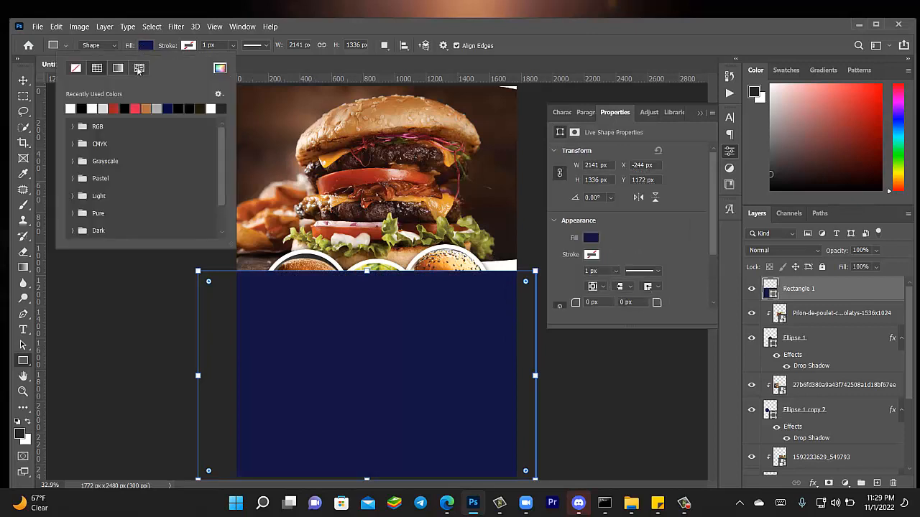
click(103, 108)
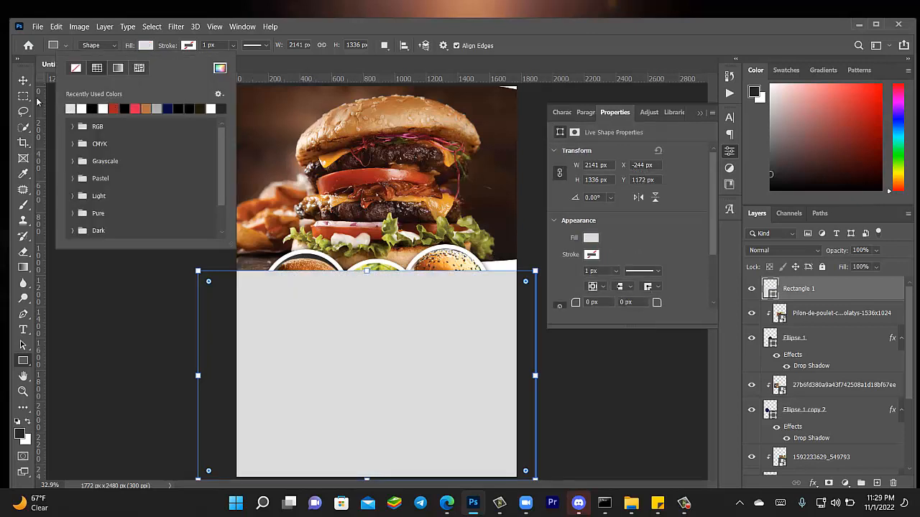
click(20, 83)
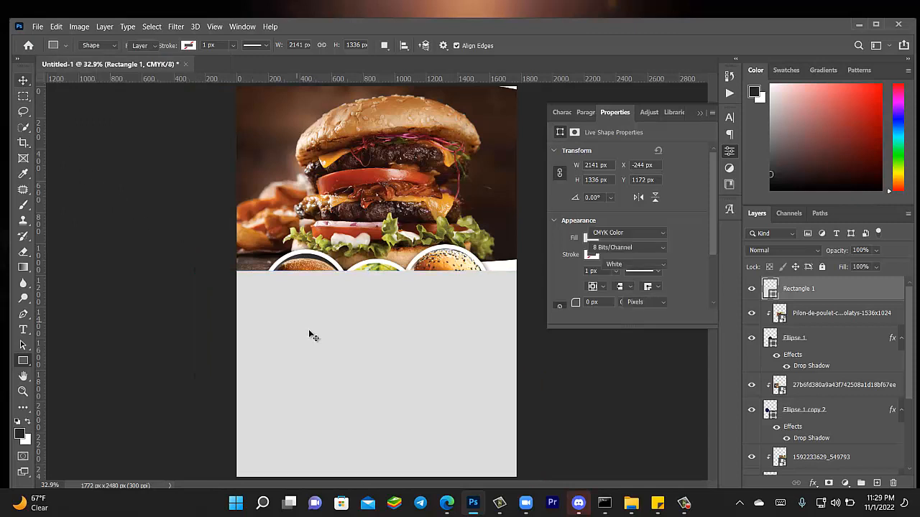
key(v)
click(832, 298)
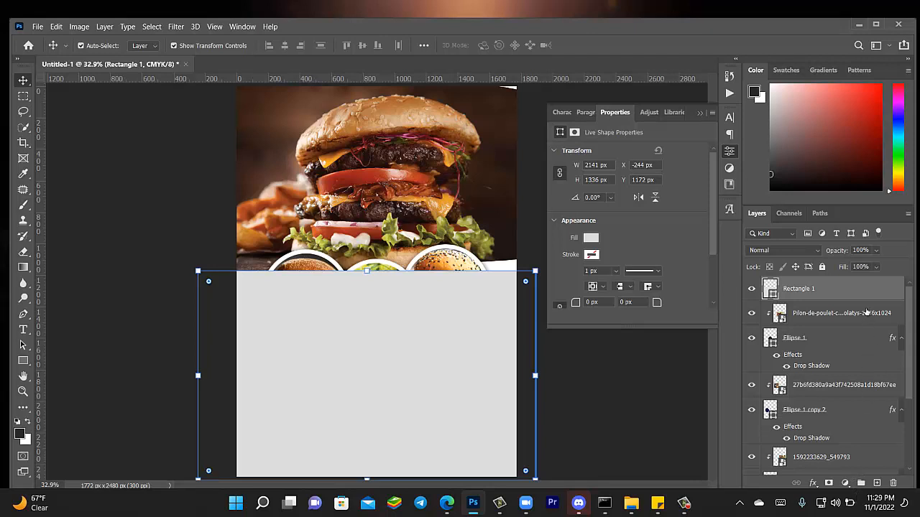
Move the grey rectangle's layer directly above the Background layer and scale it to about 164% so it reaches behind the header
drag(866, 312, 835, 440)
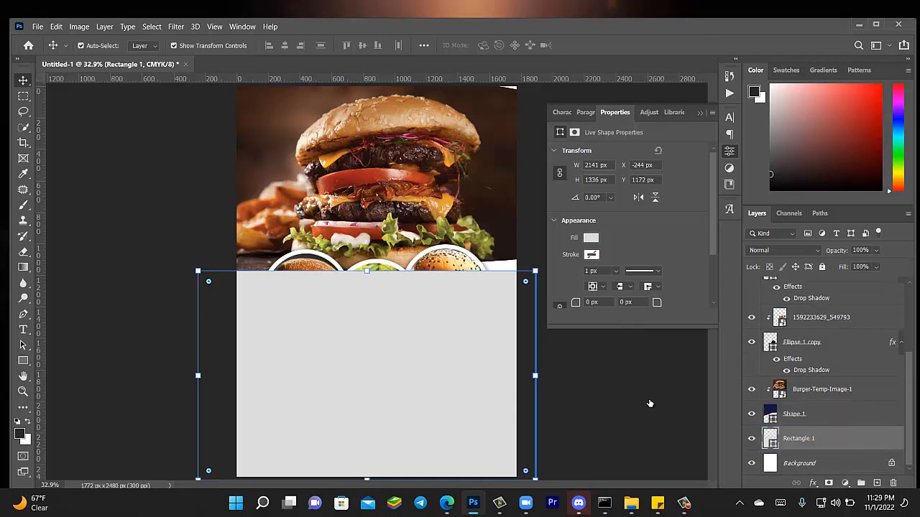
drag(536, 273, 859, 16)
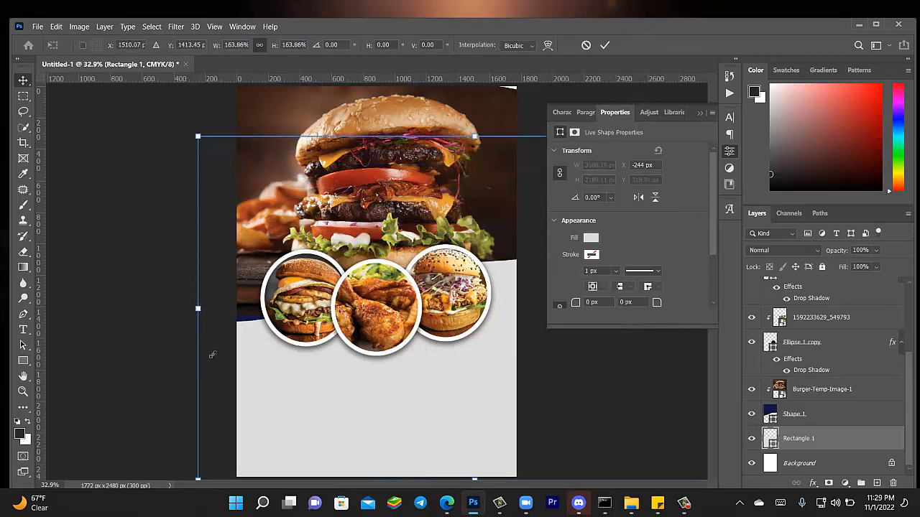
drag(206, 255, 182, 258)
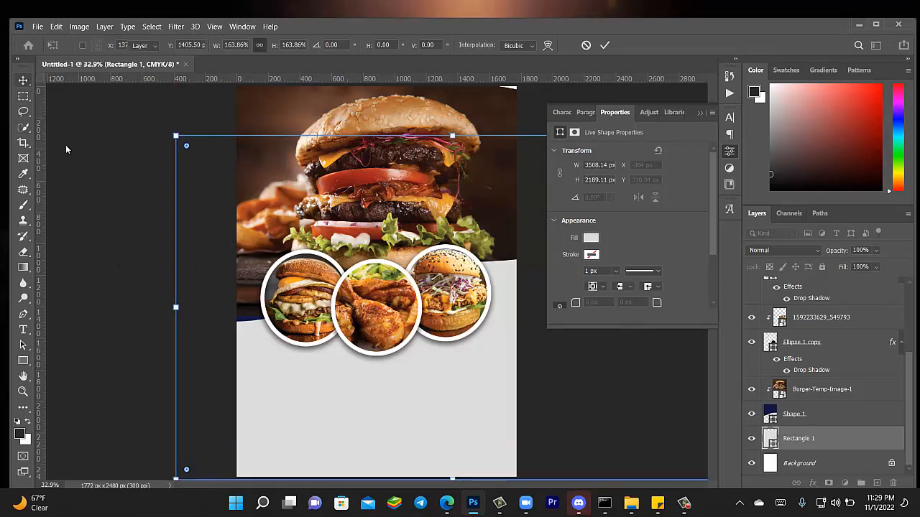
key(Return)
click(187, 393)
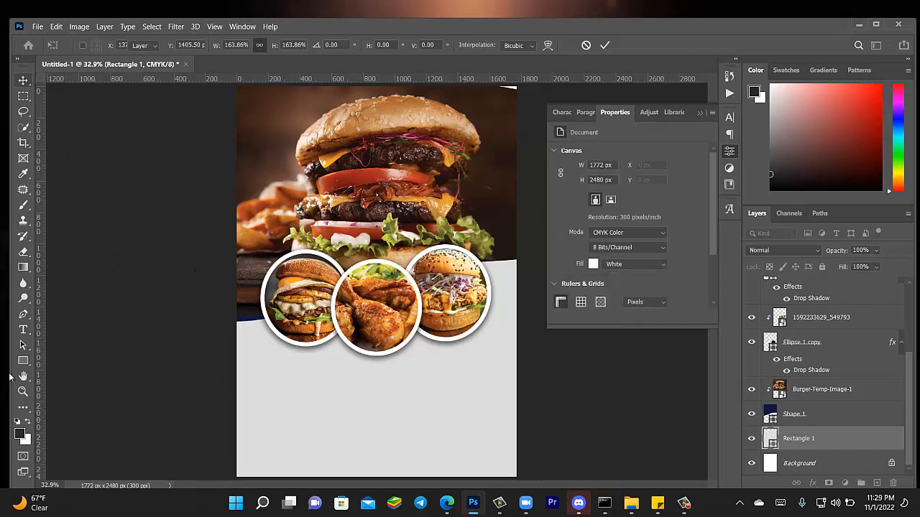
Draw a rectangle about 2108 × 149 px across the flyer's bottom edge and fill it with orange-brown
key(u)
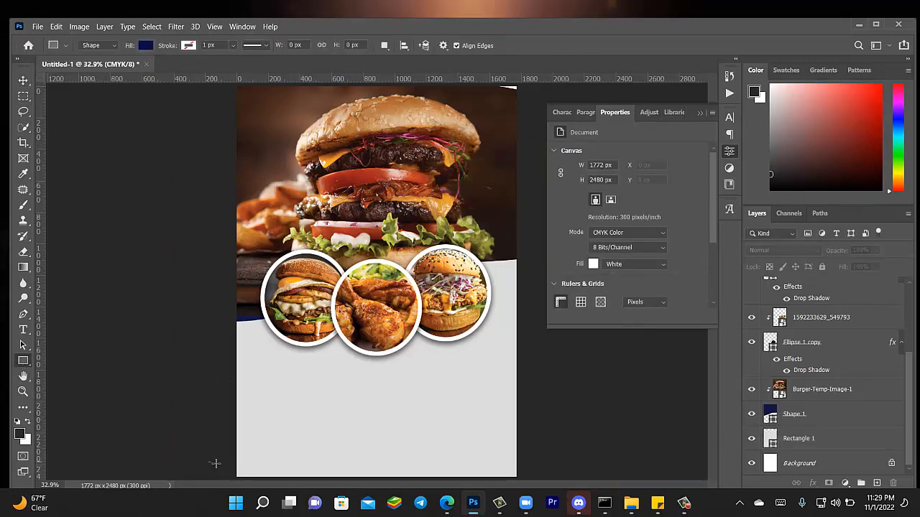
drag(210, 462, 542, 485)
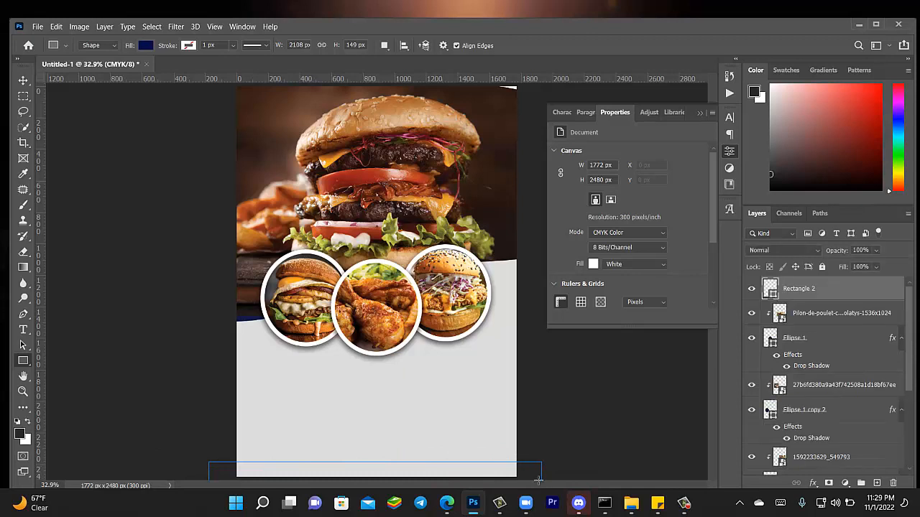
click(146, 46)
click(147, 107)
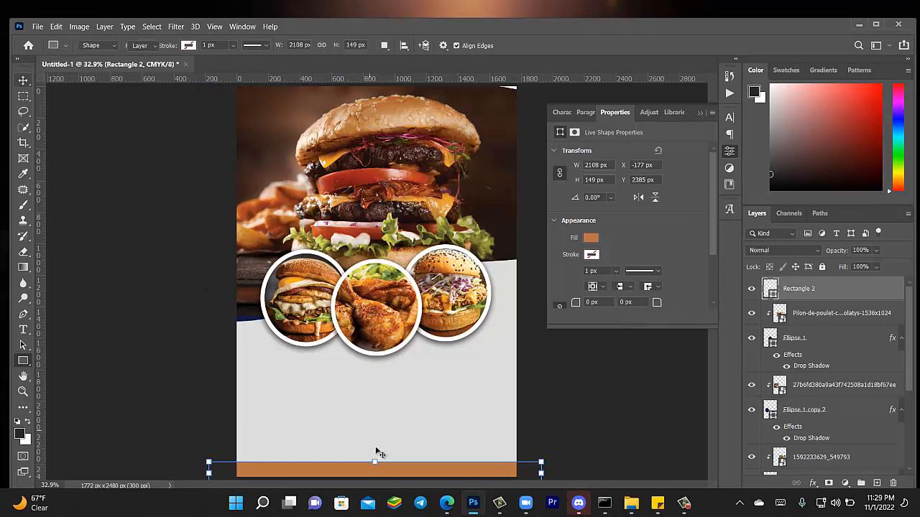
Scale the orange-brown footer bar to about 139% so it forms a taller band across the flyer's bottom
drag(375, 462, 368, 453)
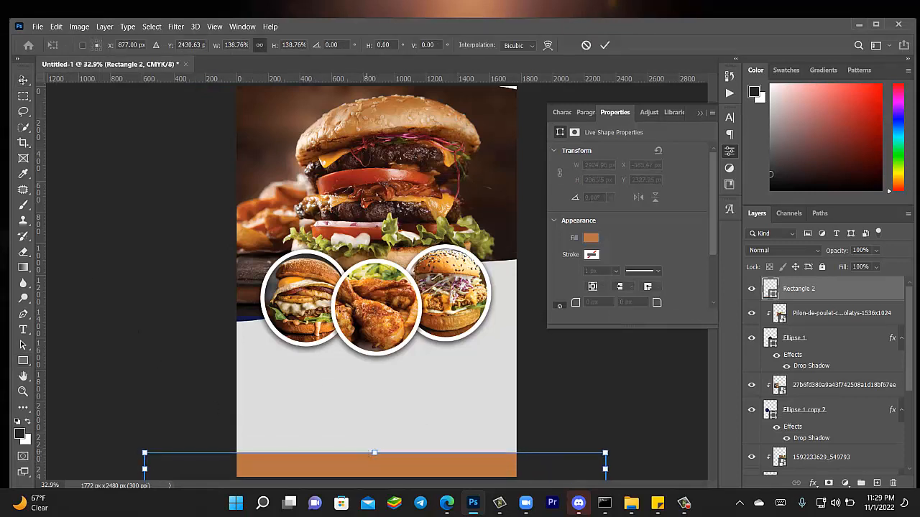
click(25, 82)
click(195, 275)
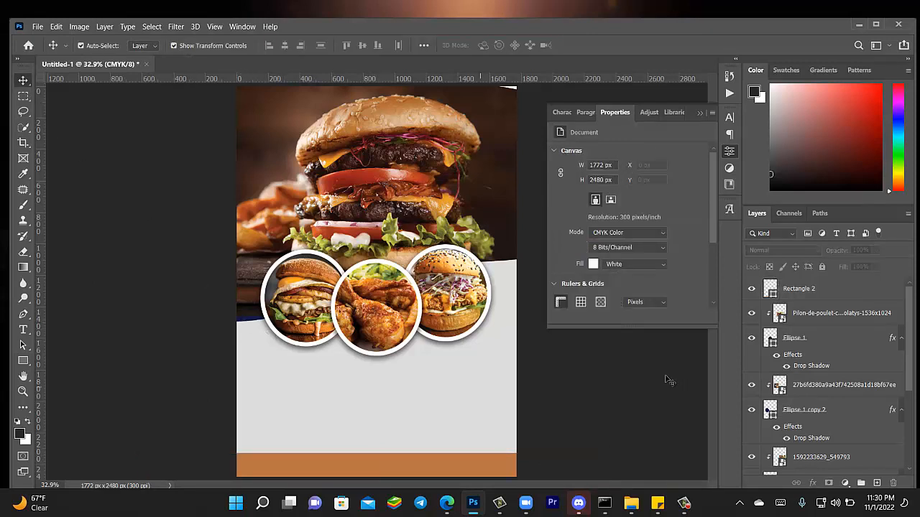
Enlarge the Burger-Temp-Image-1 header photo to about 119.9% so it covers the curved shape's blue lower-left edge
drag(910, 384, 910, 445)
click(867, 412)
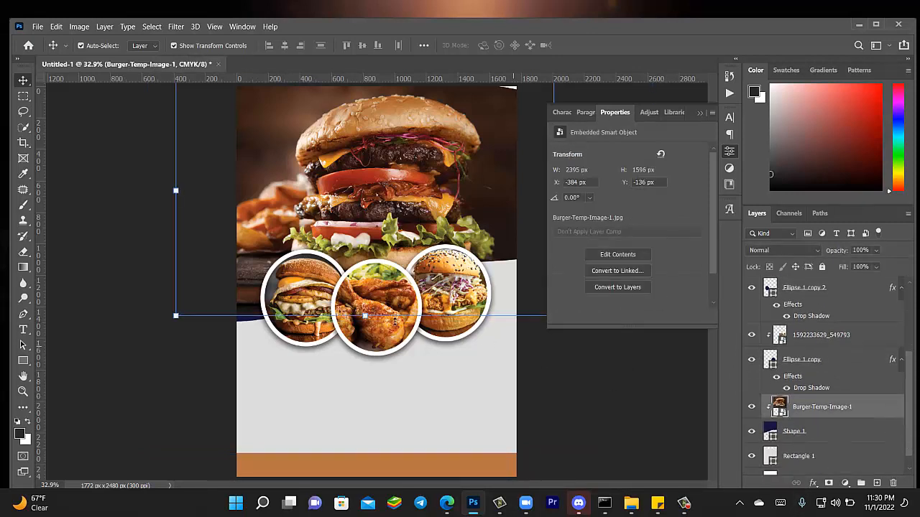
mouse_move(181, 321)
mouse_down()
mouse_move(168, 332)
mouse_move(179, 339)
mouse_up()
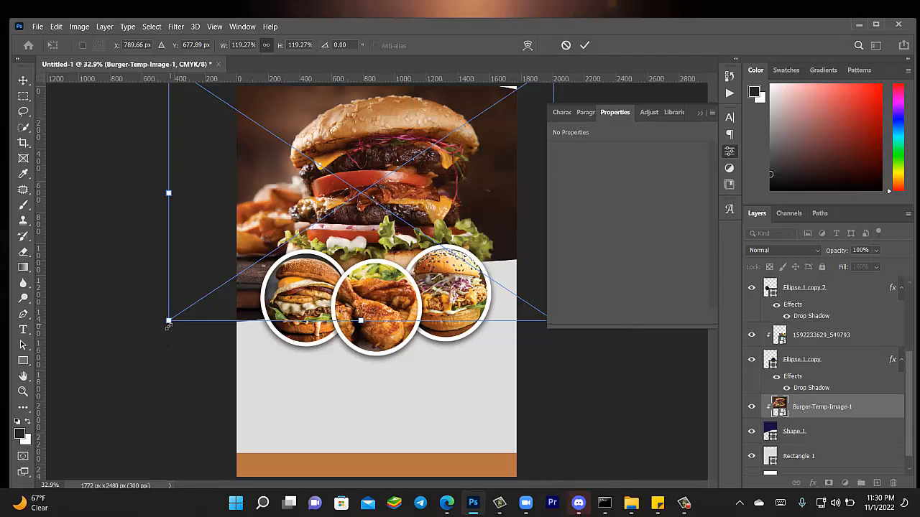
mouse_move(166, 323)
mouse_down()
mouse_move(160, 332)
mouse_move(170, 330)
mouse_up()
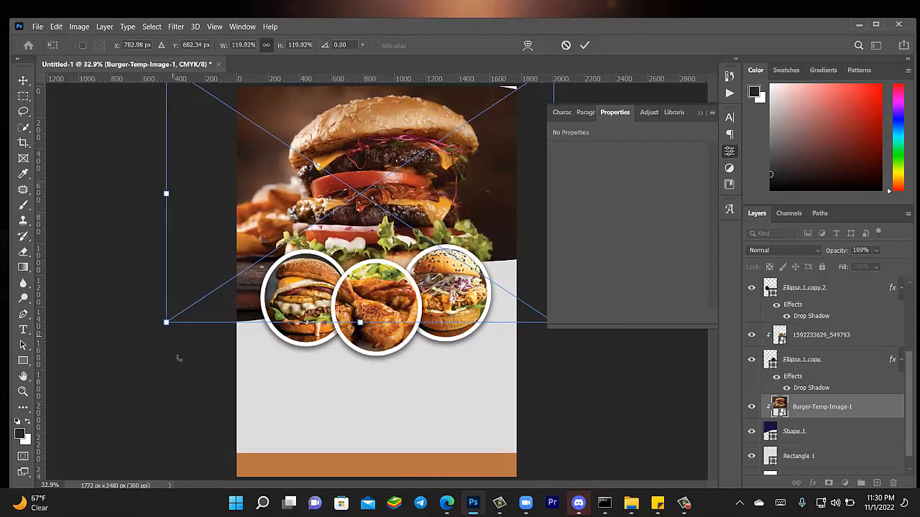
right_click(23, 80)
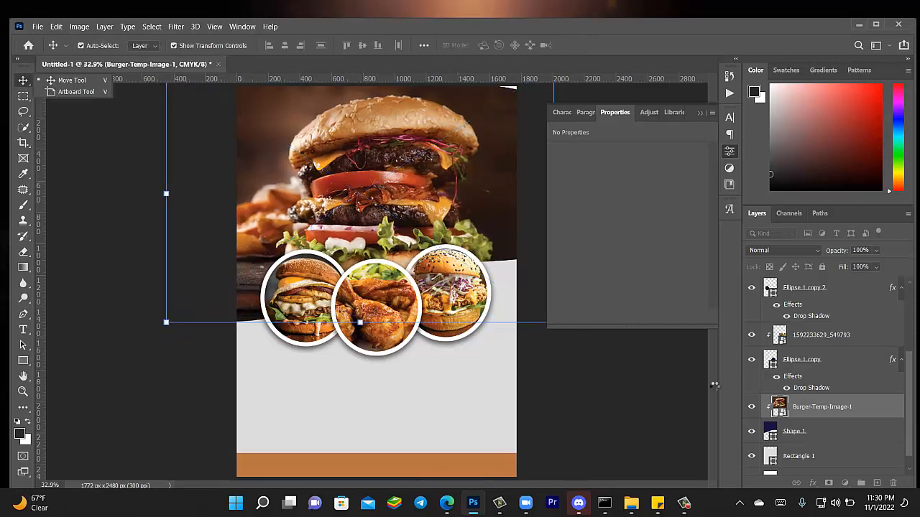
shift+click(827, 432)
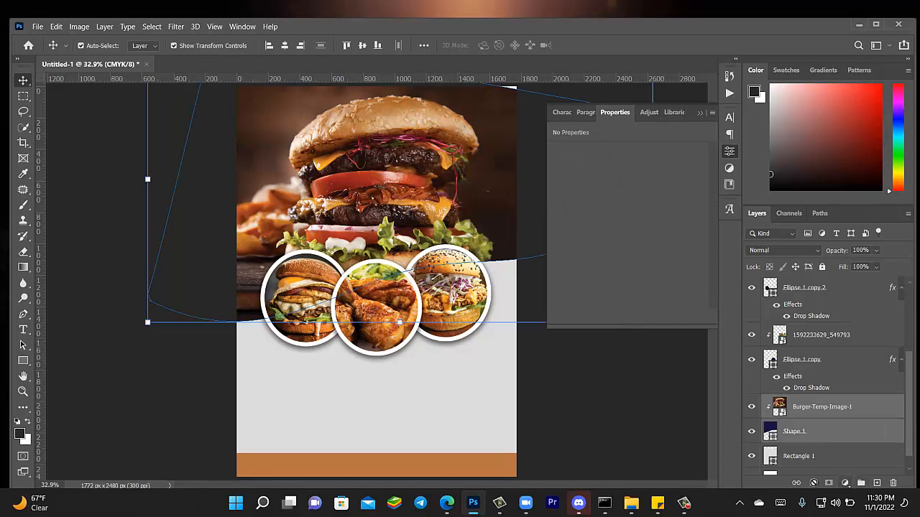
click(583, 394)
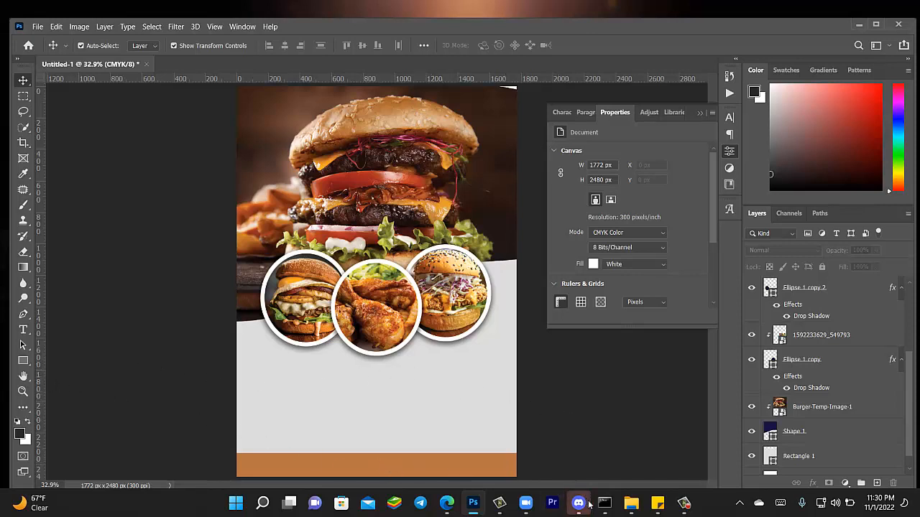
Switch to Sticky Notes and copy the line RESTAURANT NAME from the note
click(656, 503)
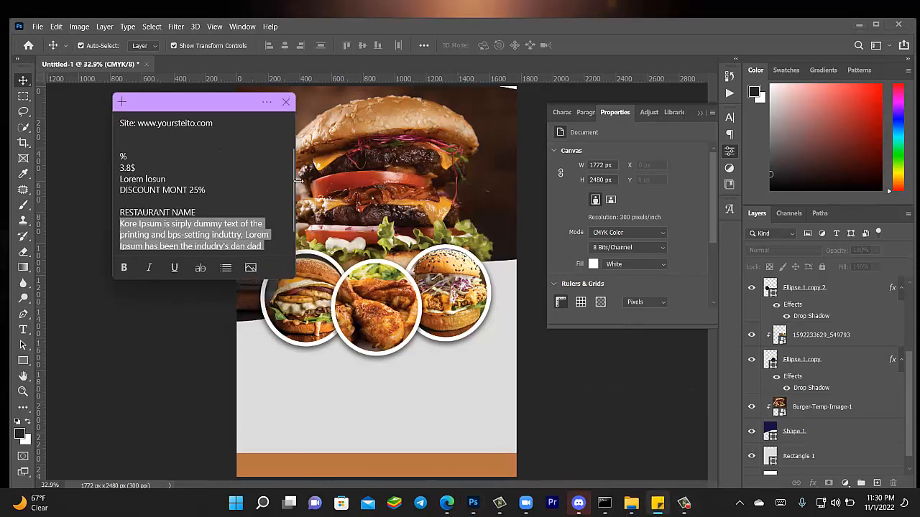
drag(206, 213, 109, 215)
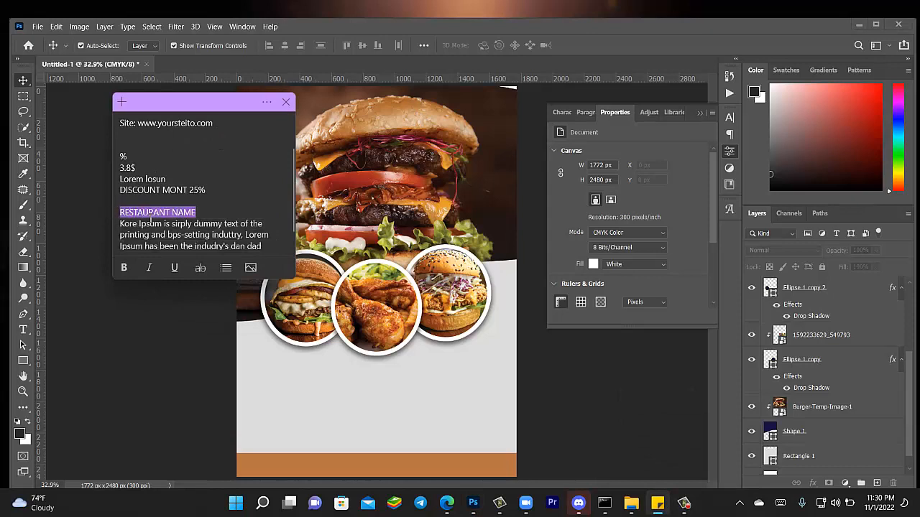
right_click(151, 214)
click(174, 224)
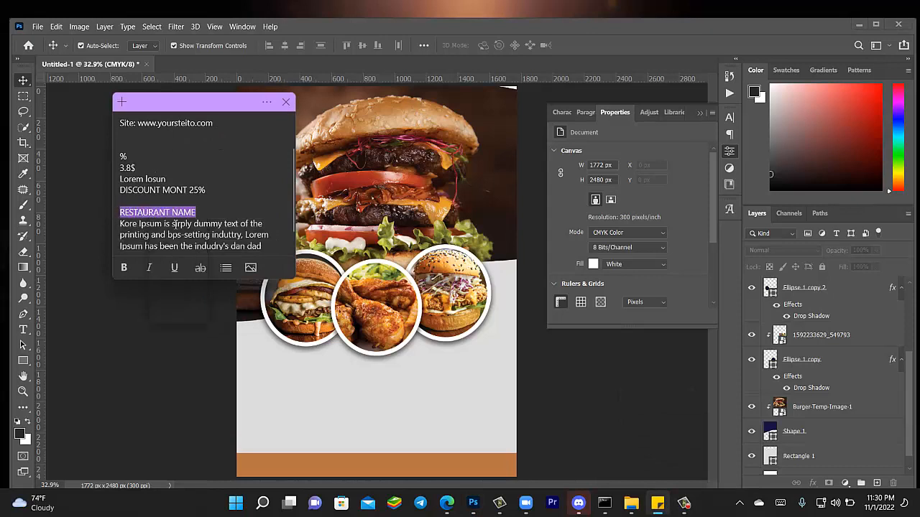
Back in Photoshop, add the copied RESTAURANT NAME as a horizontal text layer on the grey area below the circles
click(293, 364)
click(23, 331)
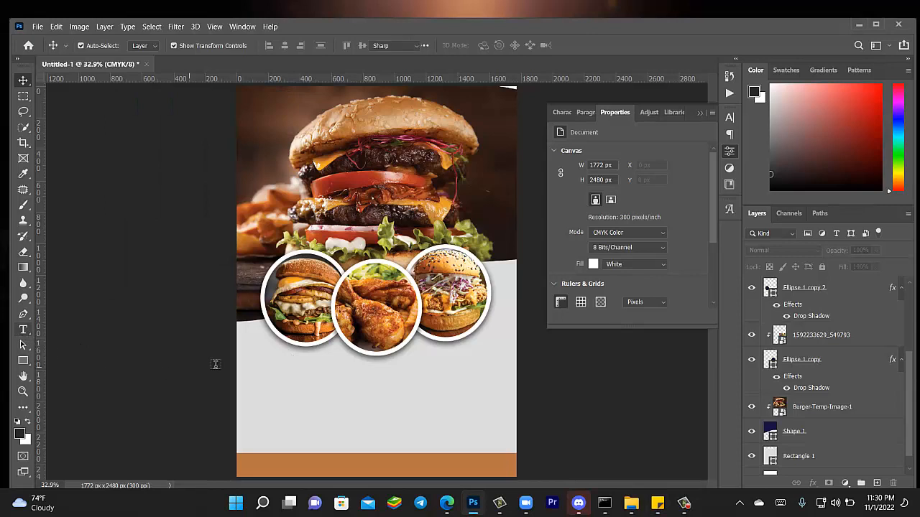
click(316, 383)
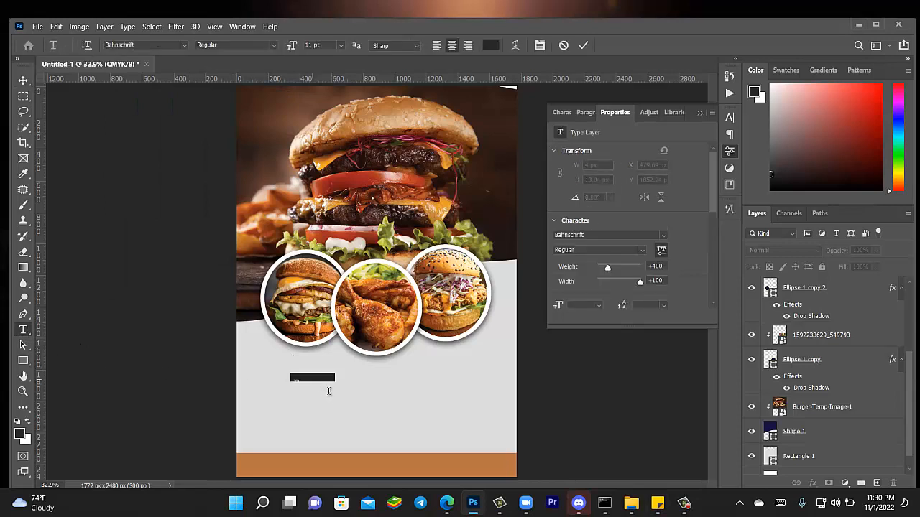
key(ctrl+v)
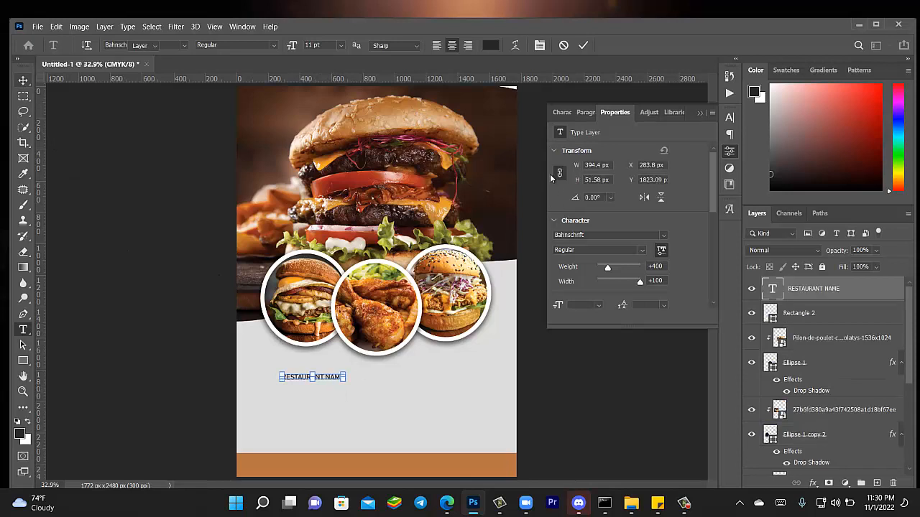
key(ctrl+Return)
key(v)
Set the RESTAURANT NAME text's font to Basement Grotesque Black
click(567, 112)
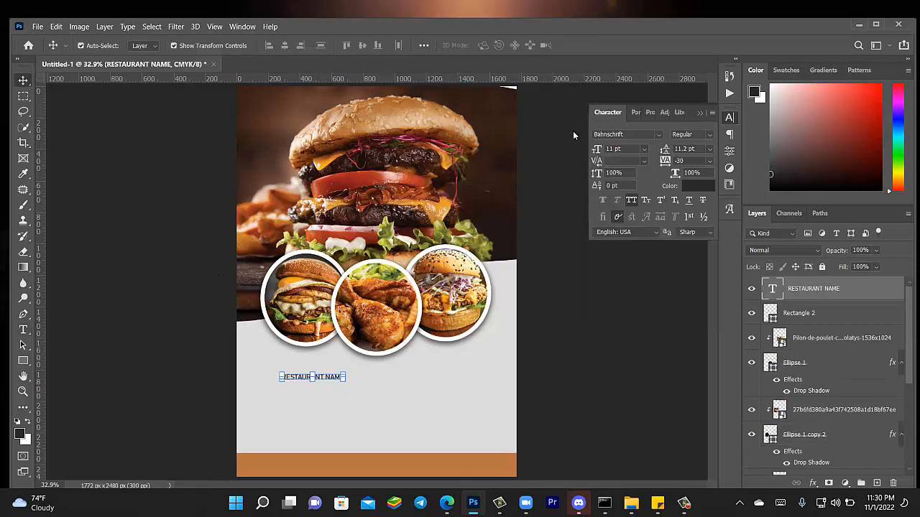
click(645, 150)
click(650, 139)
click(659, 136)
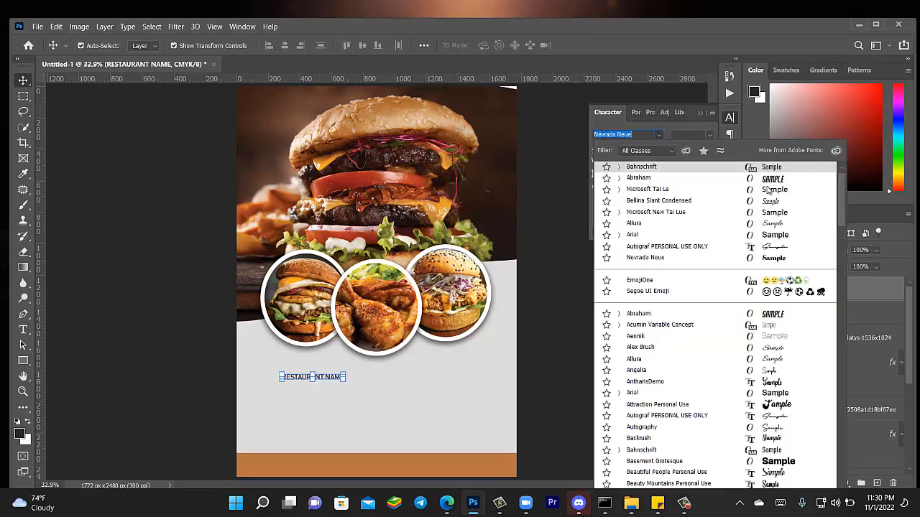
scroll(772, 349, down, 1)
scroll(770, 349, down, 2)
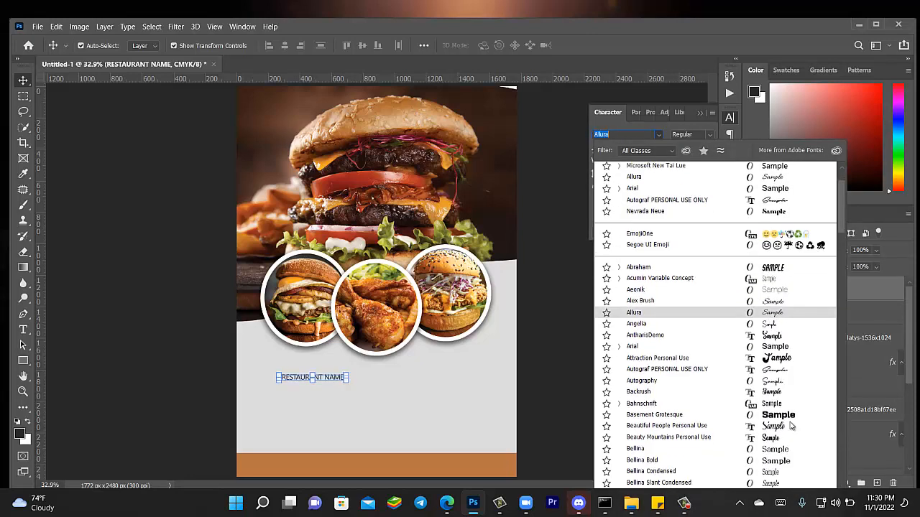
click(781, 418)
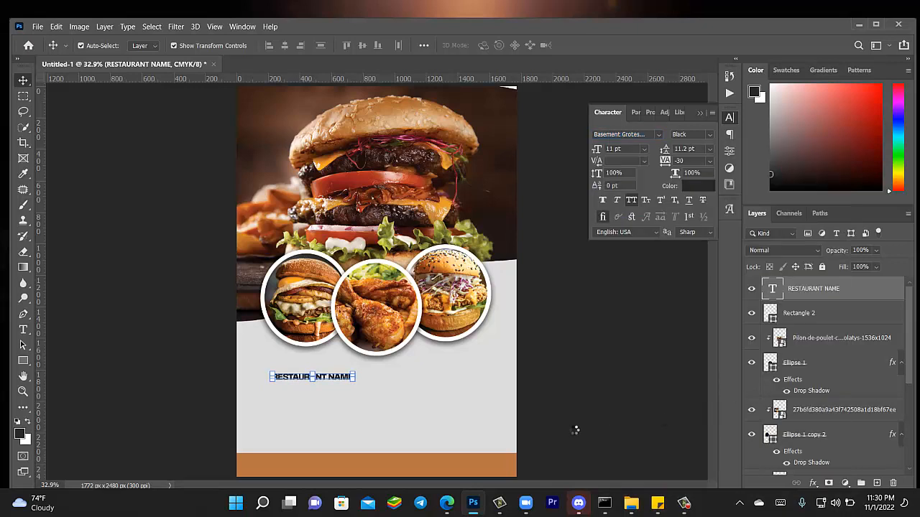
Scale the RESTAURANT NAME text to about 194% and centre it horizontally beneath the three circles
drag(362, 383, 433, 418)
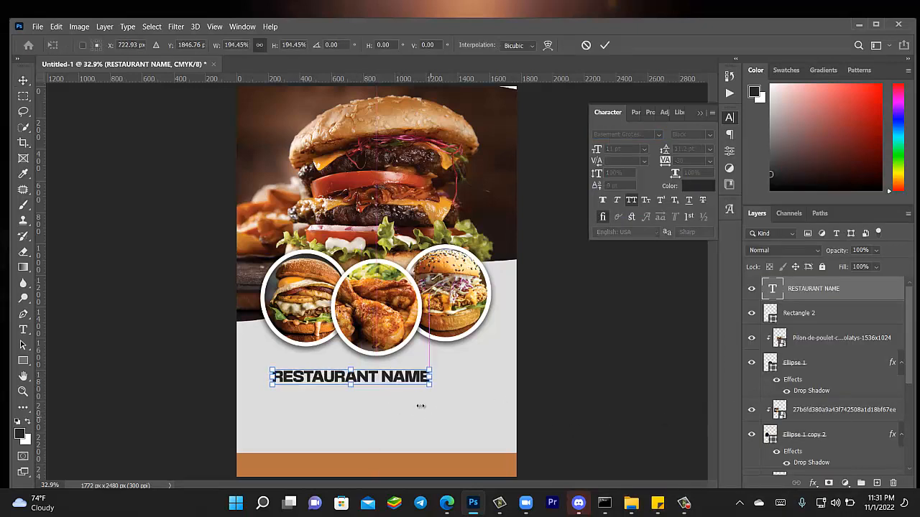
drag(410, 378, 429, 376)
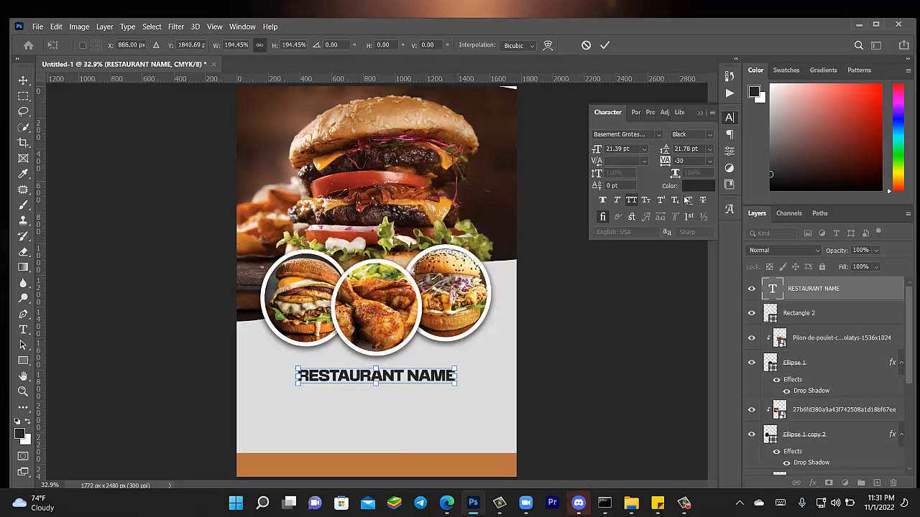
click(605, 46)
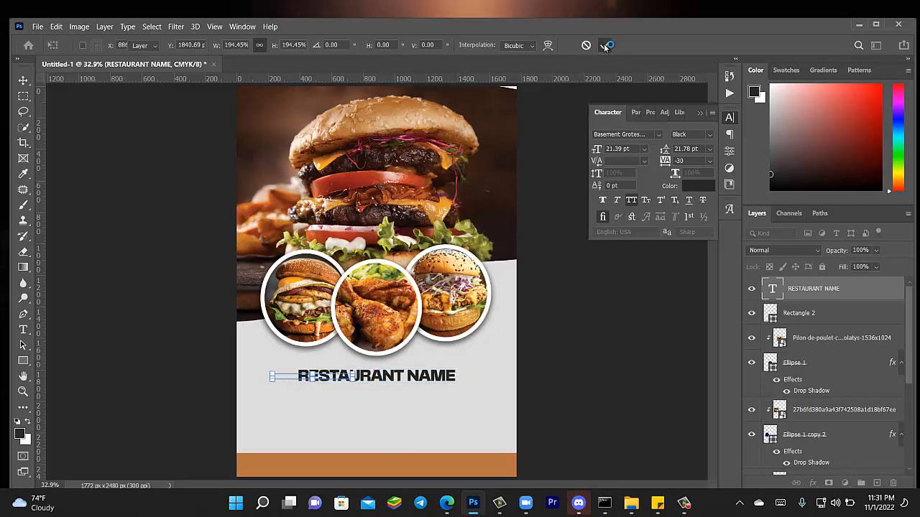
Colour the RESTAURANT NAME text with the orange-brown b6743e sampled from the header burger's bun
click(692, 185)
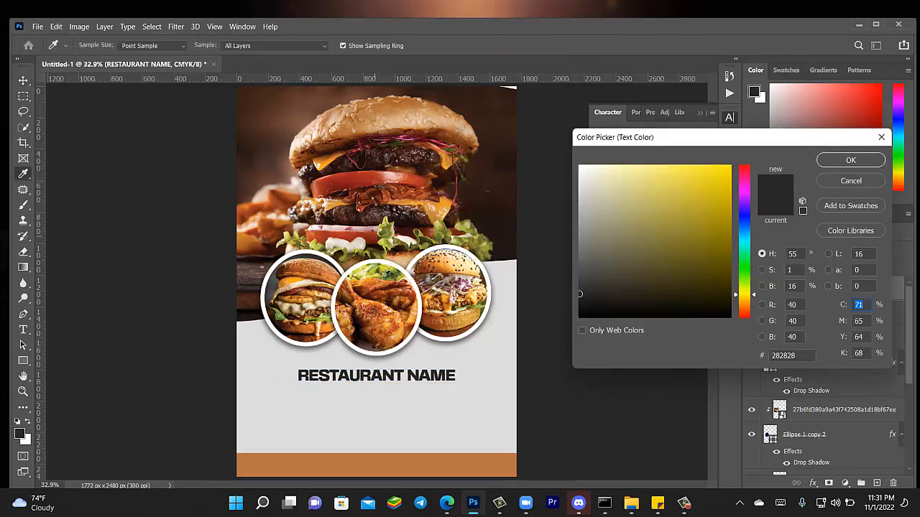
click(385, 307)
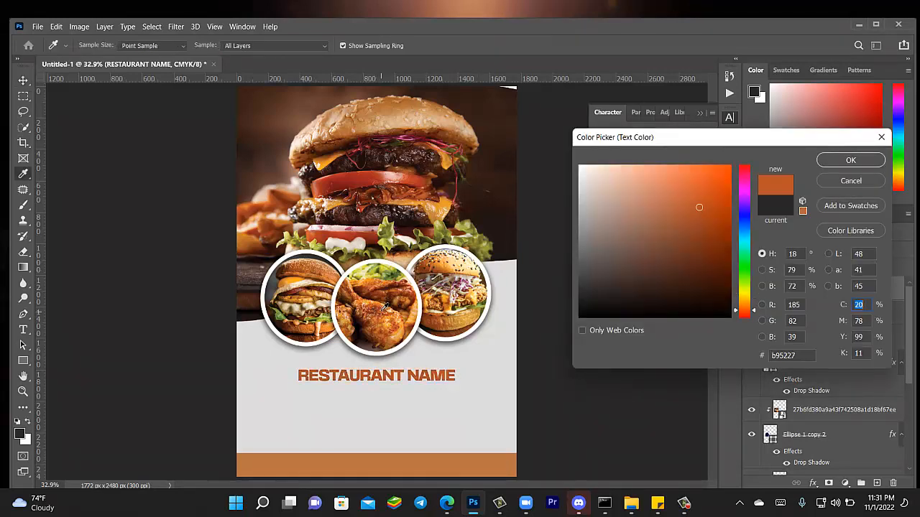
click(386, 111)
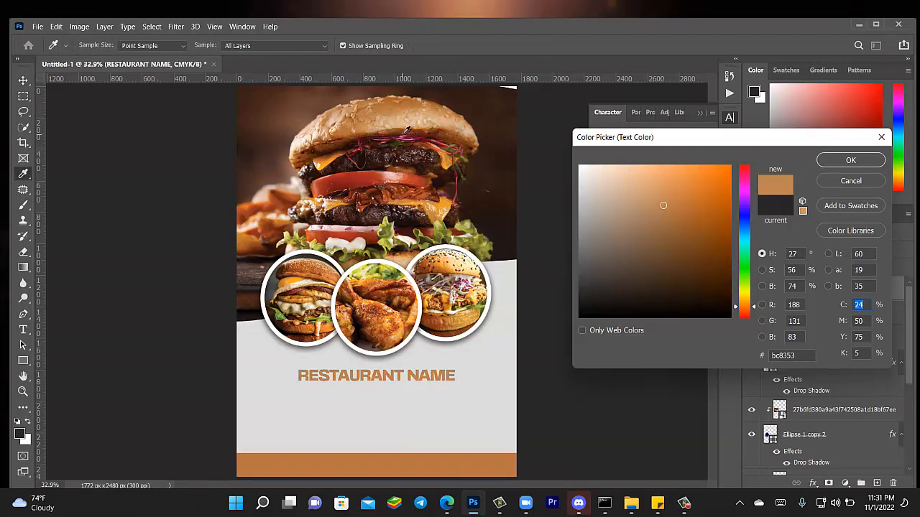
click(417, 96)
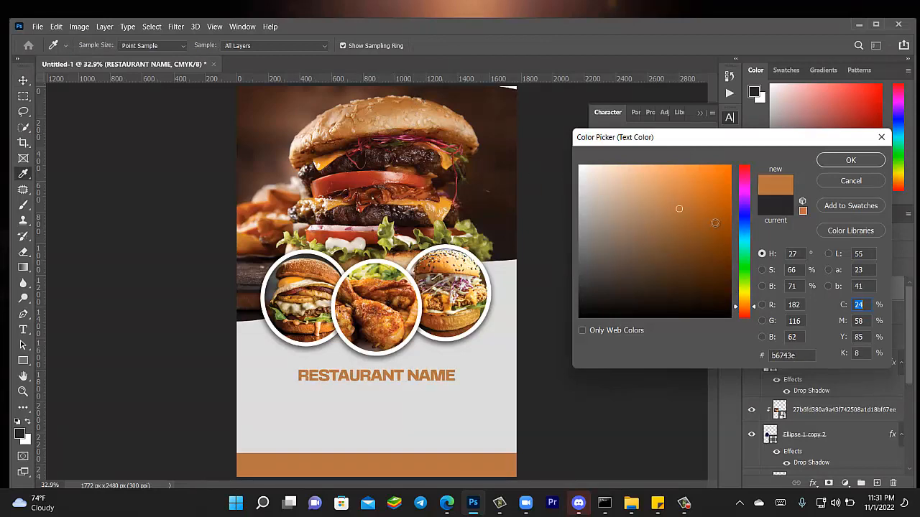
click(847, 160)
Scale the RESTAURANT NAME text to about 110% and move it slightly up, keeping it centred under the circles
key(v)
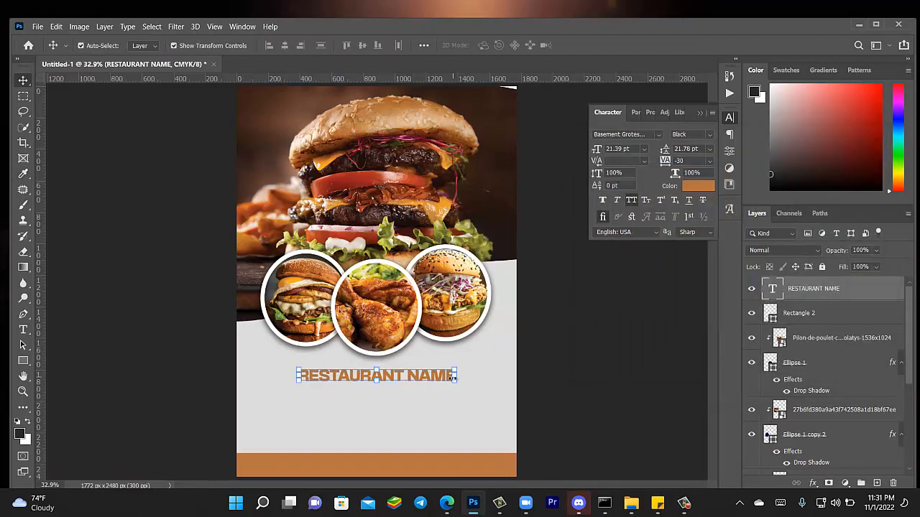
drag(458, 383, 419, 379)
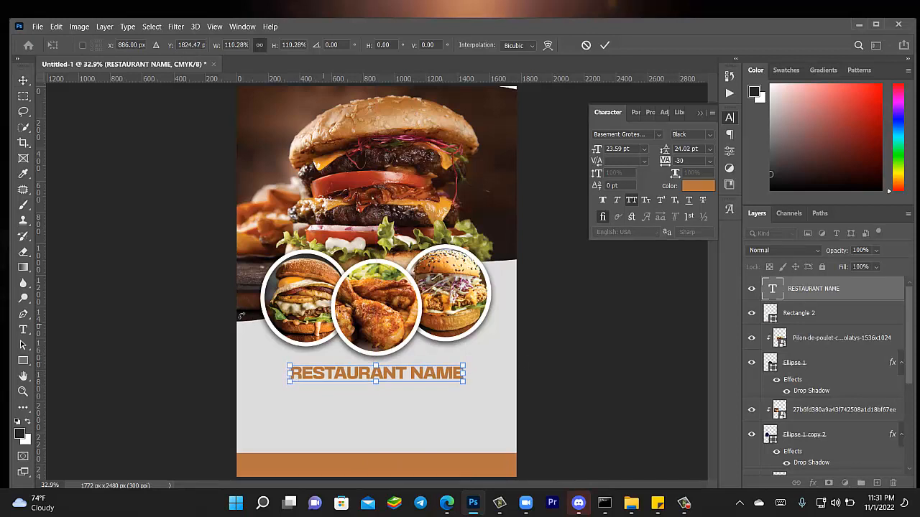
click(23, 330)
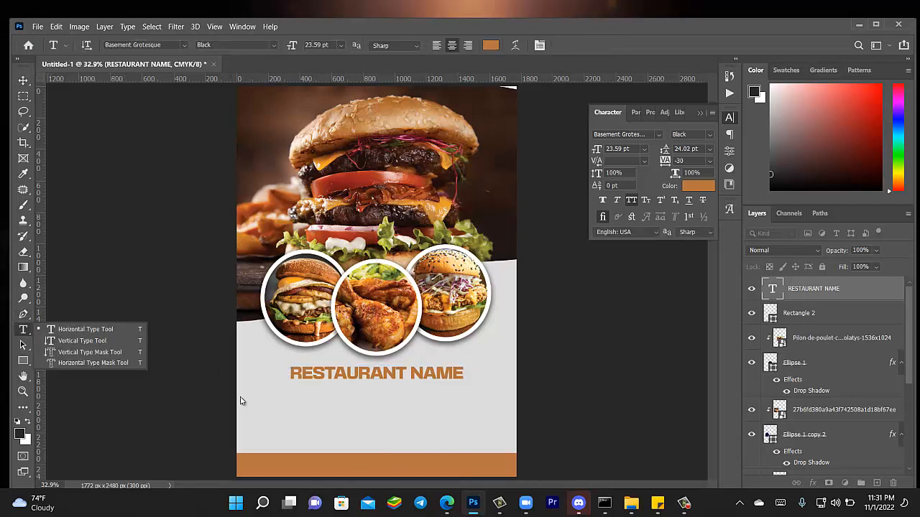
Add a centred paragraph text box beneath RESTAURANT NAME and fill it with the "Kore Ipsum is sirply dummy text" passage copied from the sticky note
drag(258, 395, 500, 419)
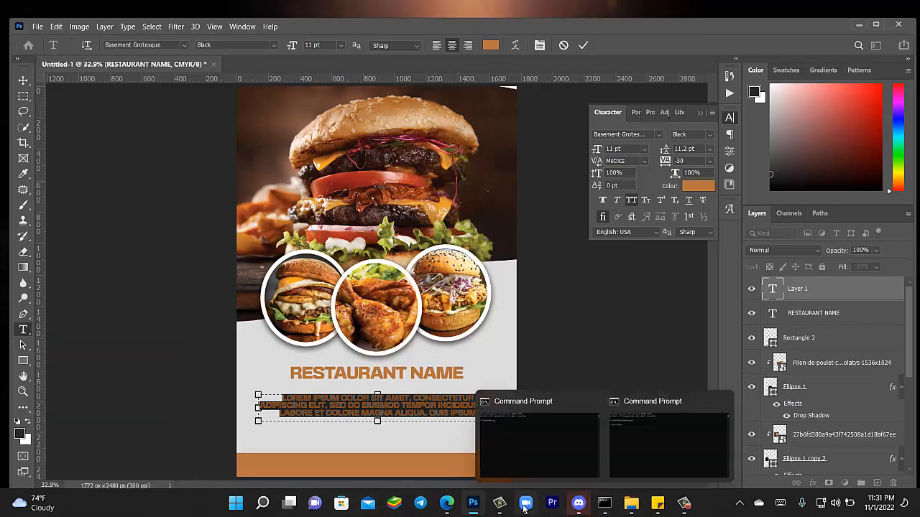
click(658, 503)
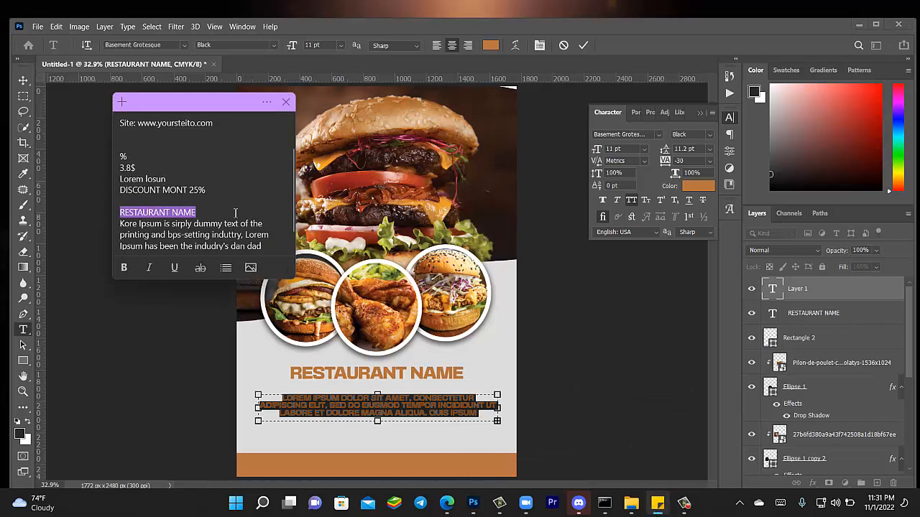
drag(120, 225, 261, 255)
right_click(207, 214)
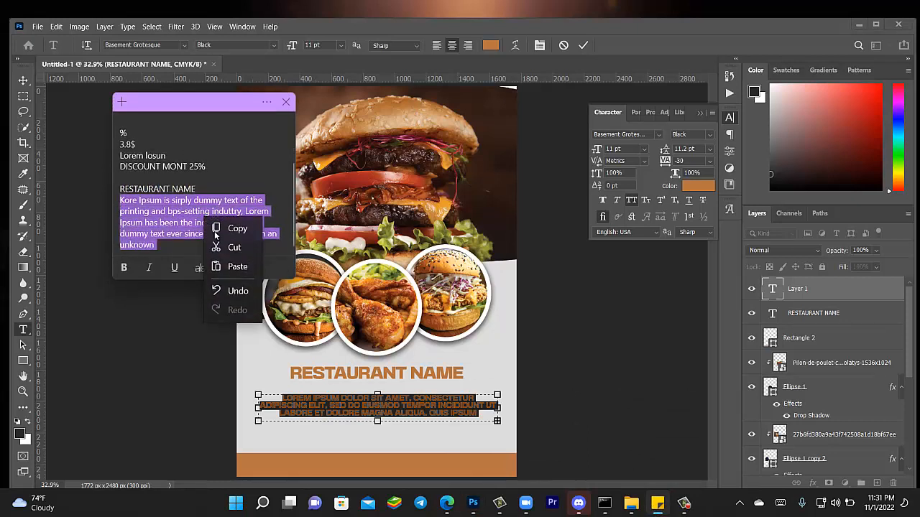
click(217, 286)
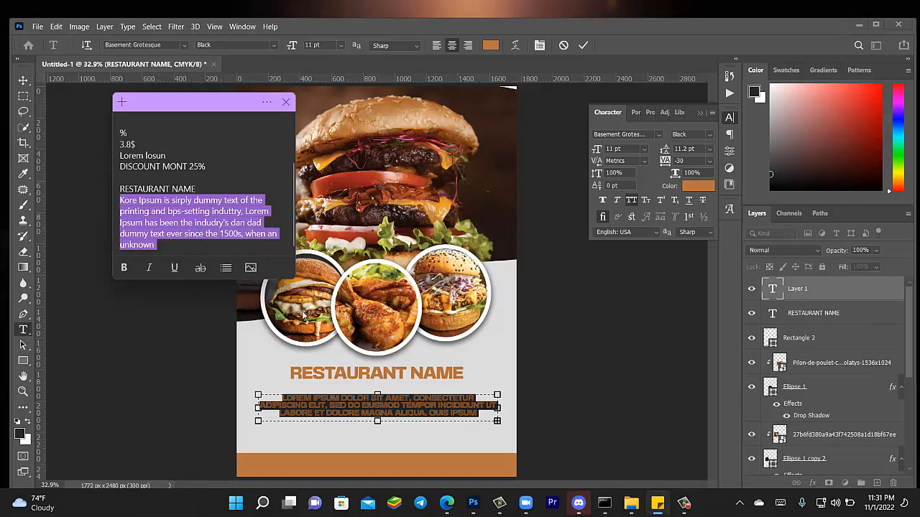
key(ctrl+v)
click(342, 389)
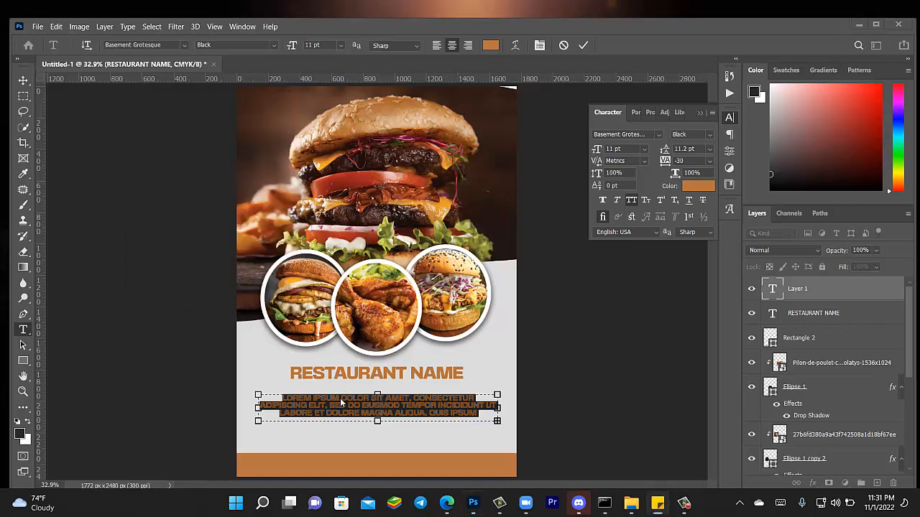
key(ctrl+v)
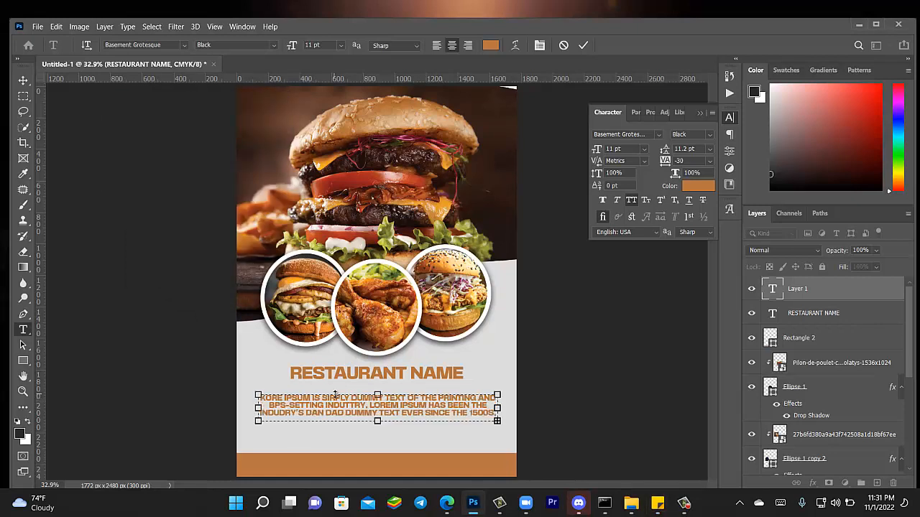
click(23, 80)
Set the description paragraph's font to Bahnschrift and its text colour to black 000000
click(655, 135)
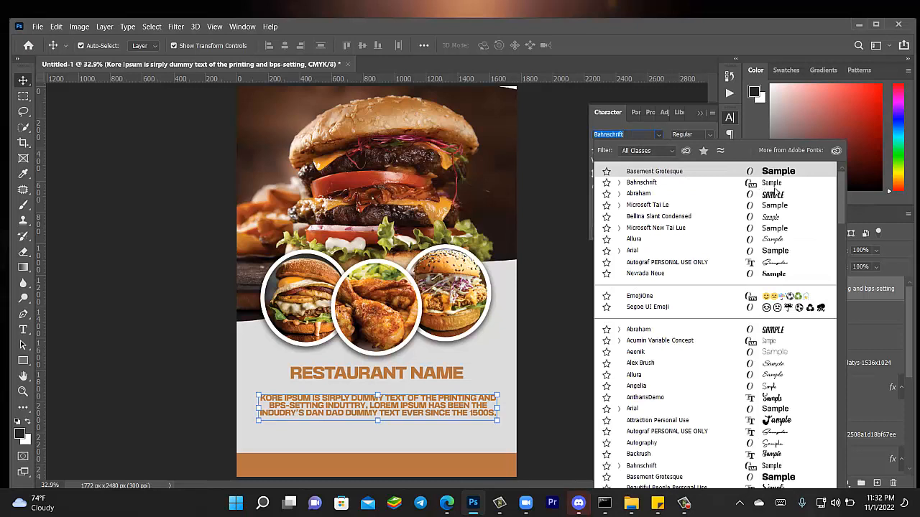
click(775, 186)
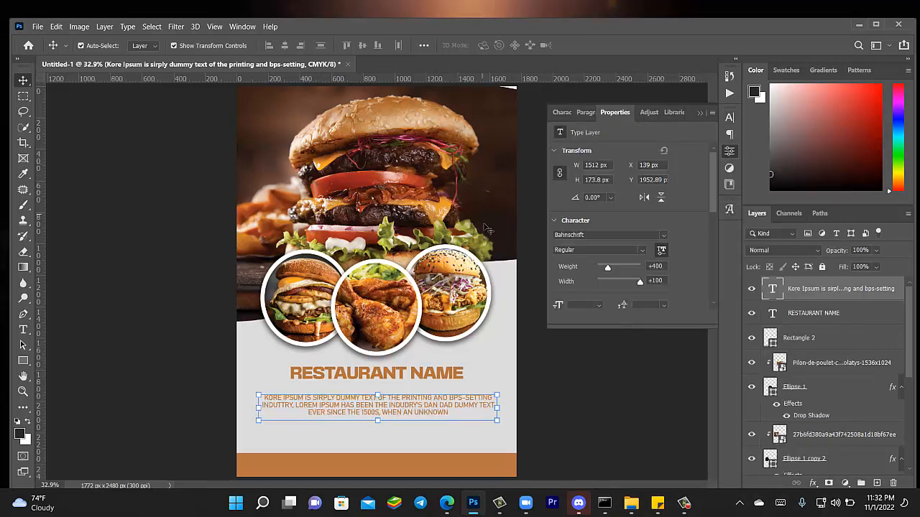
click(562, 113)
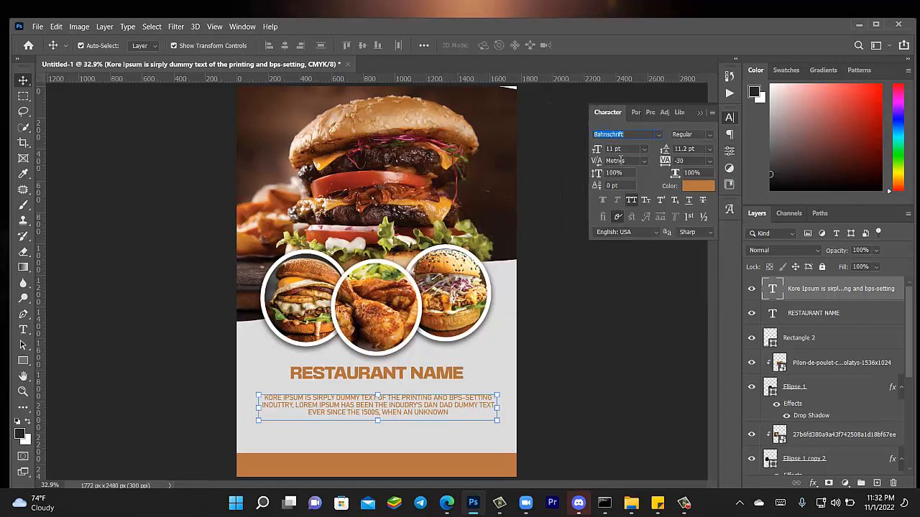
click(700, 191)
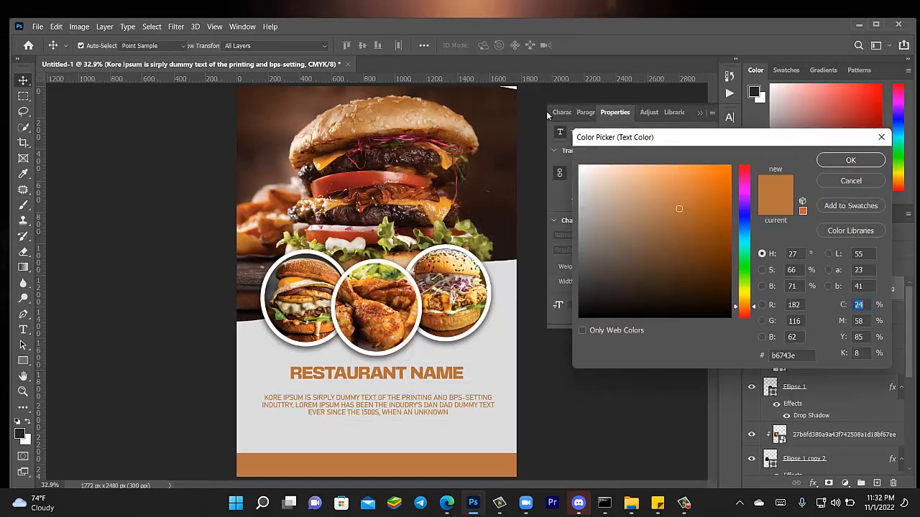
drag(724, 295, 741, 318)
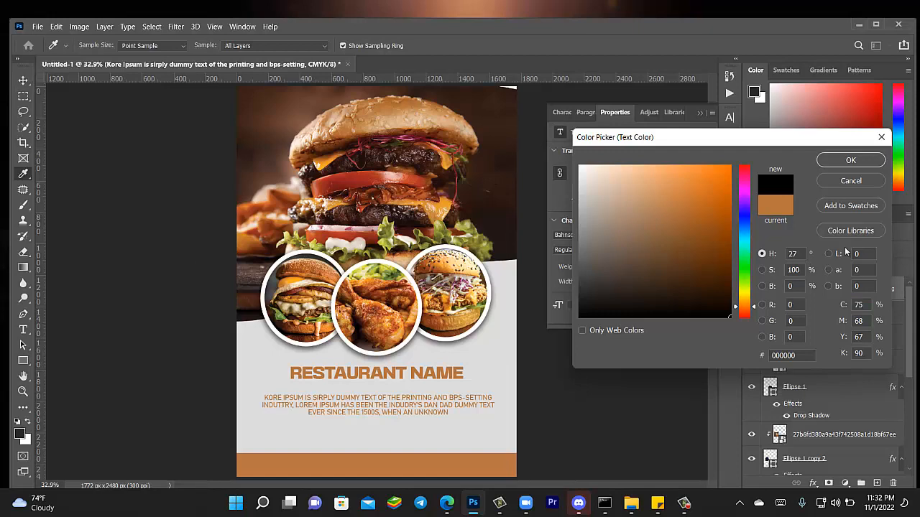
click(829, 162)
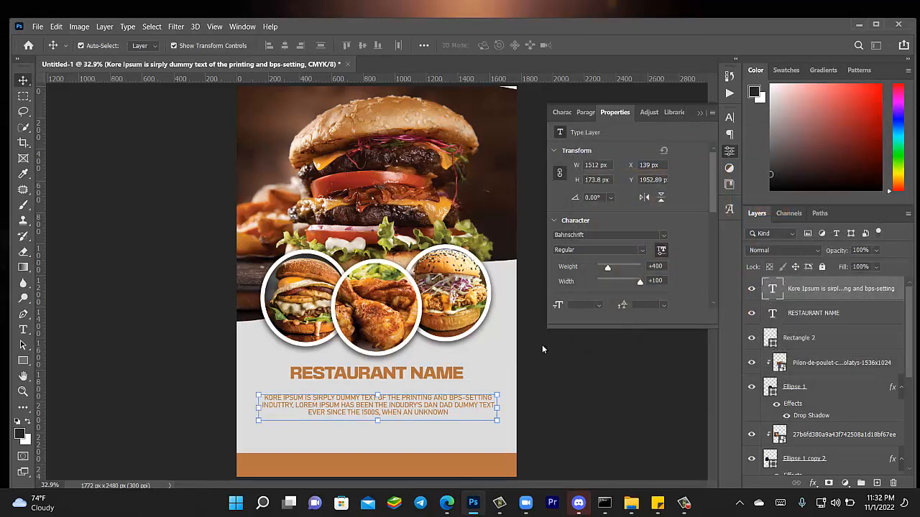
key(alt+BackSpace)
click(557, 372)
Move the description paragraph up close beneath RESTAURANT NAME and slightly left, to about X 128 px, Y 1882 px
drag(436, 402, 452, 397)
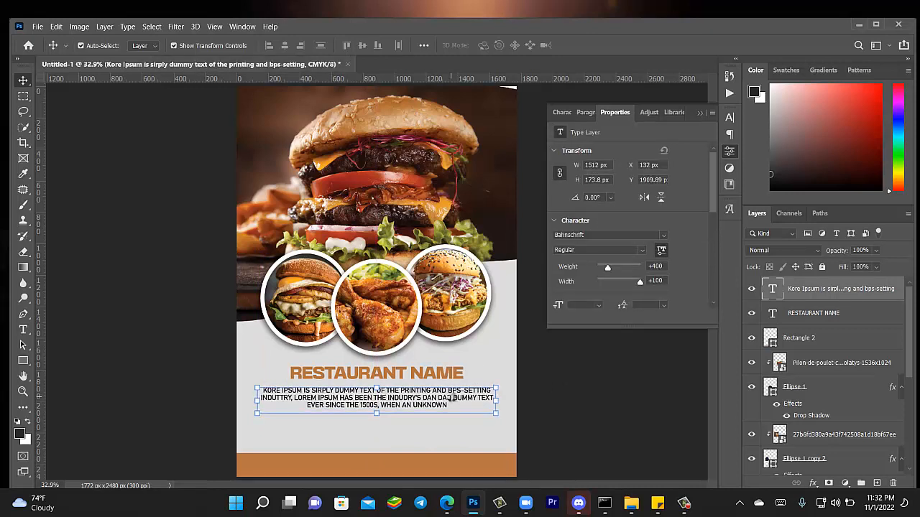
key(Up)
key(Up)
key(Up)
key(Up)
key(Up)
key(Up)
key(Up)
key(Up)
key(Up)
key(Up)
key(Up)
key(Up)
key(Up)
key(Up)
key(Up)
key(Up)
key(Up)
key(Up)
key(Up)
key(Up)
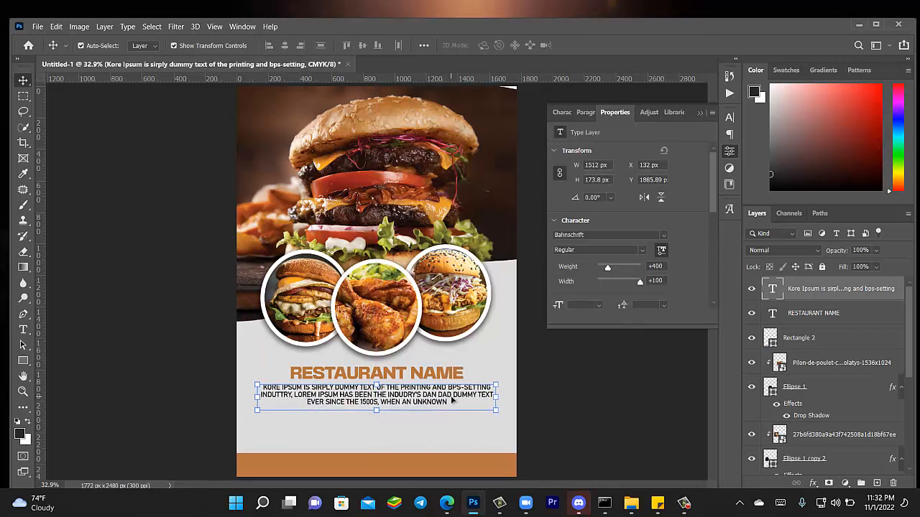
key(Up)
key(Up)
key(Up)
key(Up)
key(Left)
key(Left)
key(Left)
key(Left)
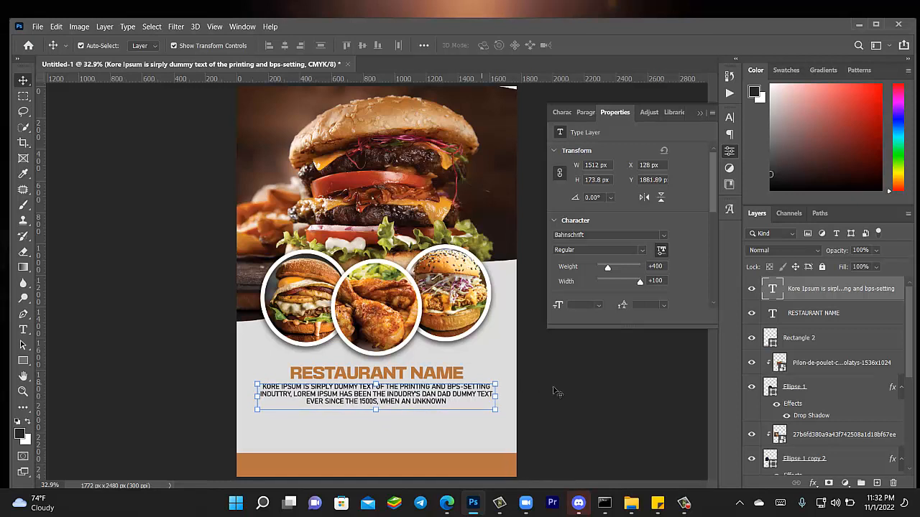
click(582, 395)
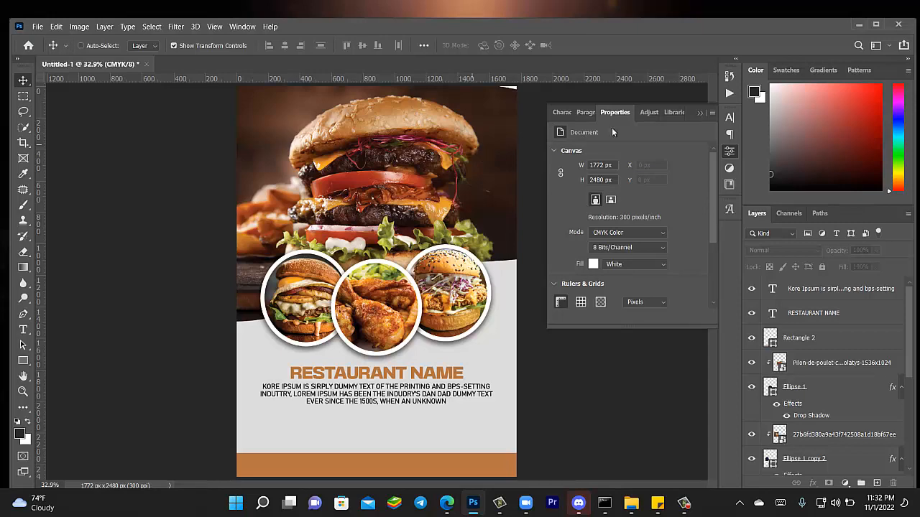
key(ctrl+p)
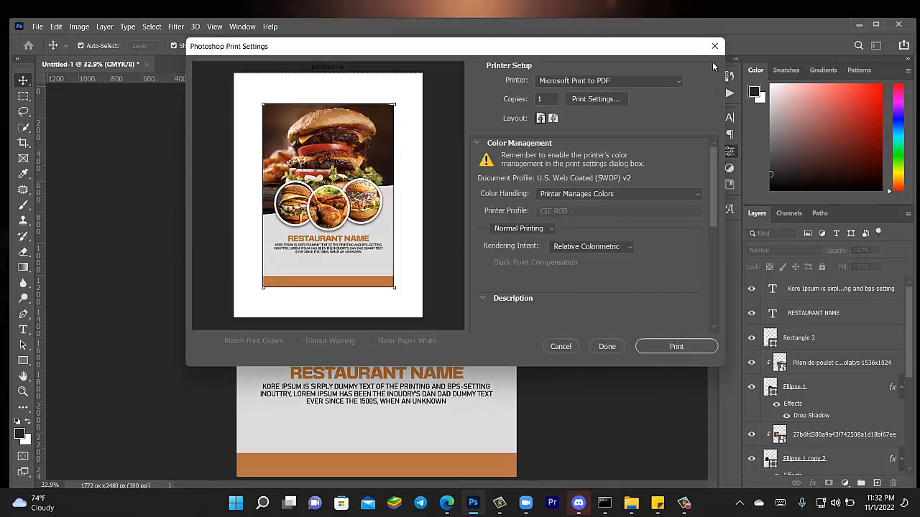
click(715, 47)
click(700, 113)
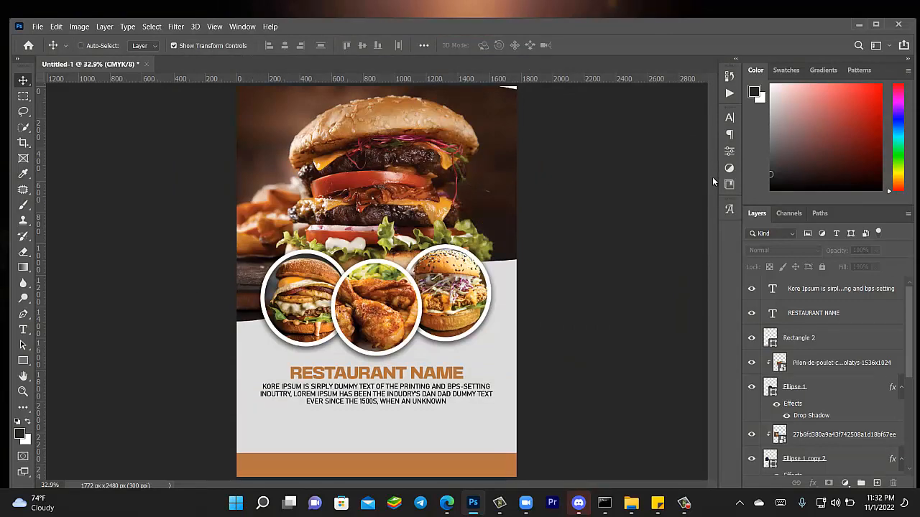
Draw a light-grey rectangle about 275 × 325 px at the header's upper-left edge and shift it down to about Y -14 px
key(ctrl+minus)
key(ctrl+minus)
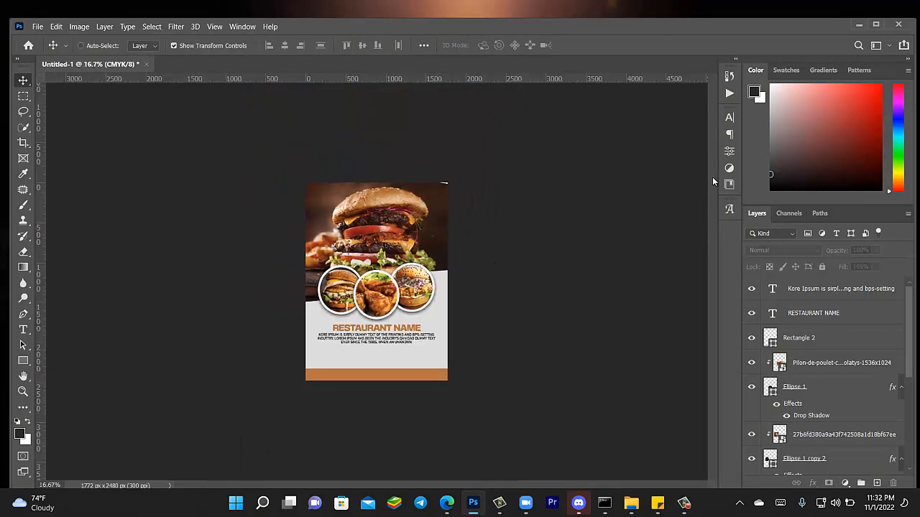
key(ctrl+plus)
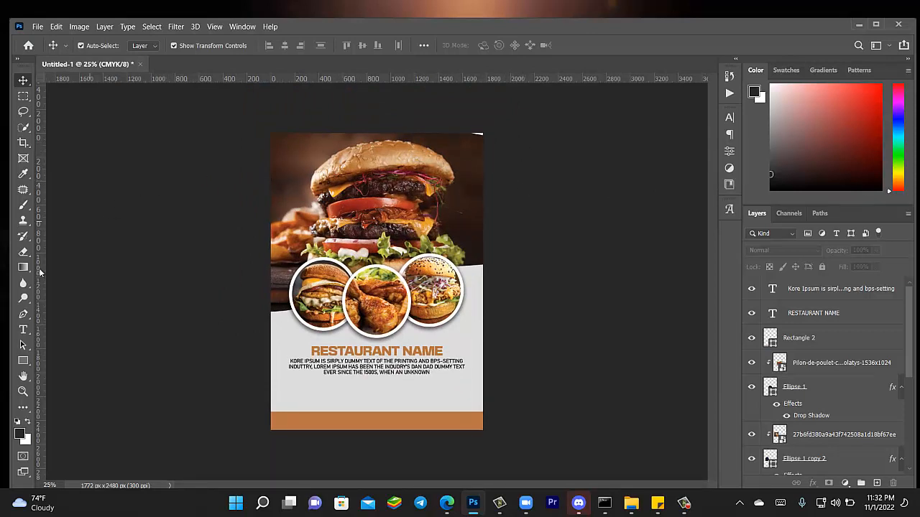
click(23, 360)
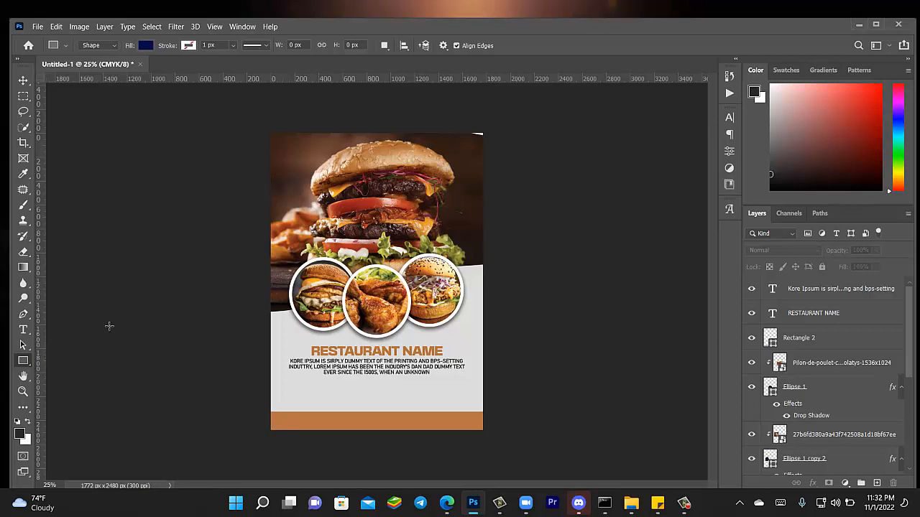
drag(292, 127, 324, 164)
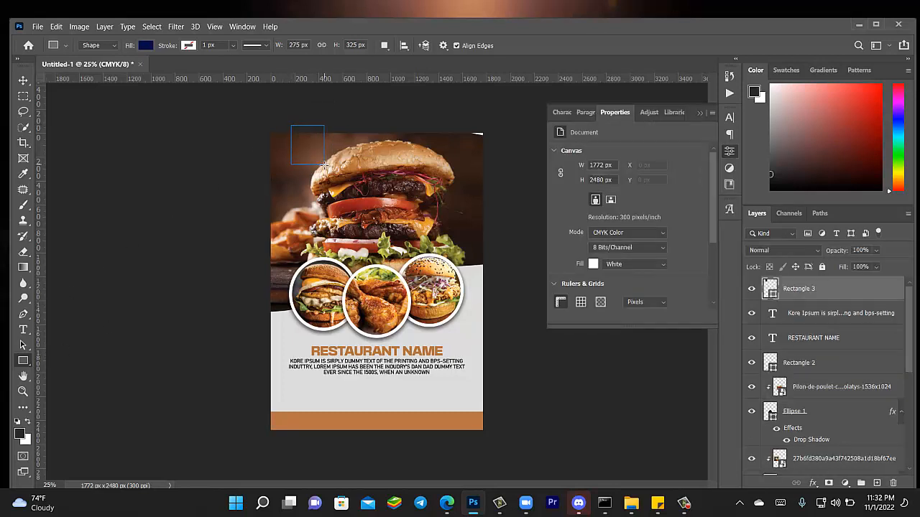
click(146, 45)
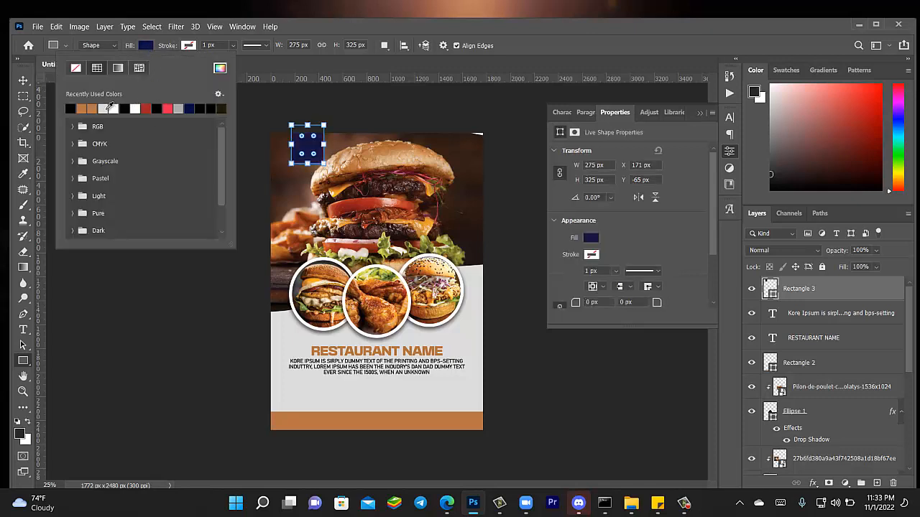
click(107, 108)
key(Return)
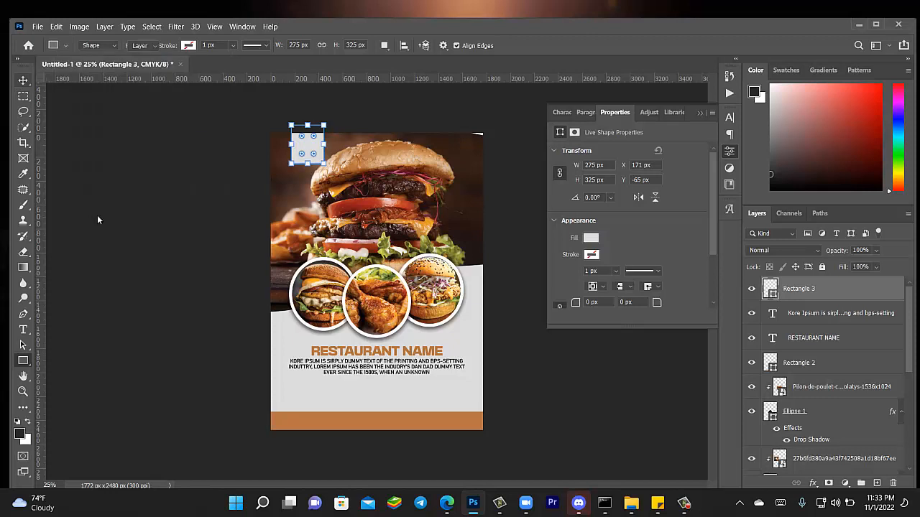
key(v)
drag(305, 160, 307, 168)
Unlink the header burger photo from its clipping shape and move only the photo right to about X -340 px, Y -130 px
click(352, 185)
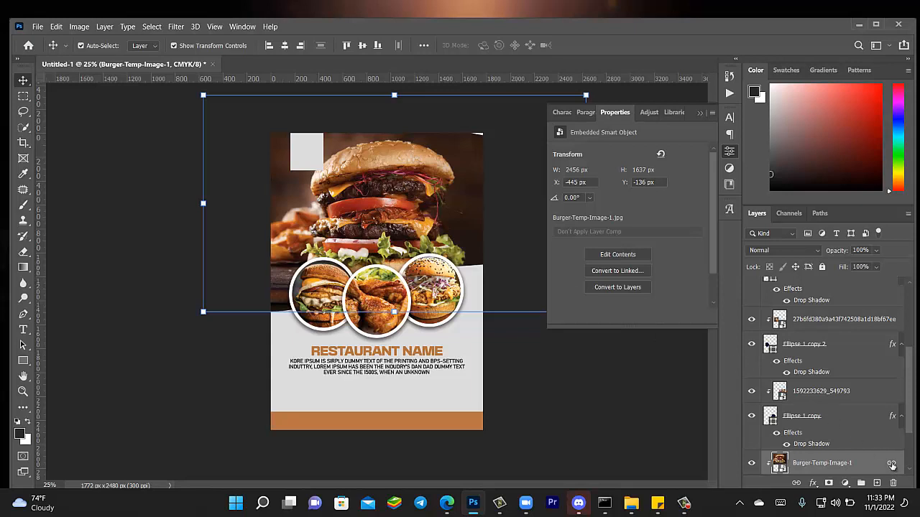
click(797, 483)
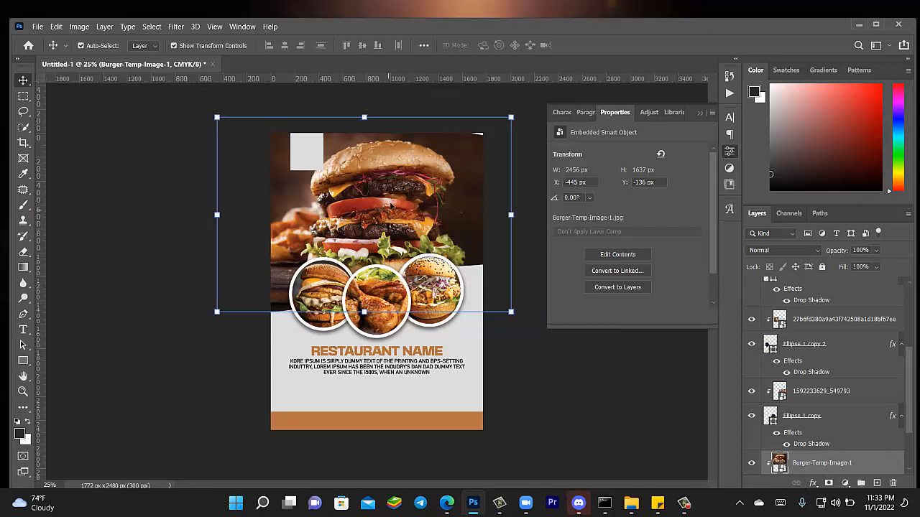
drag(391, 206, 408, 209)
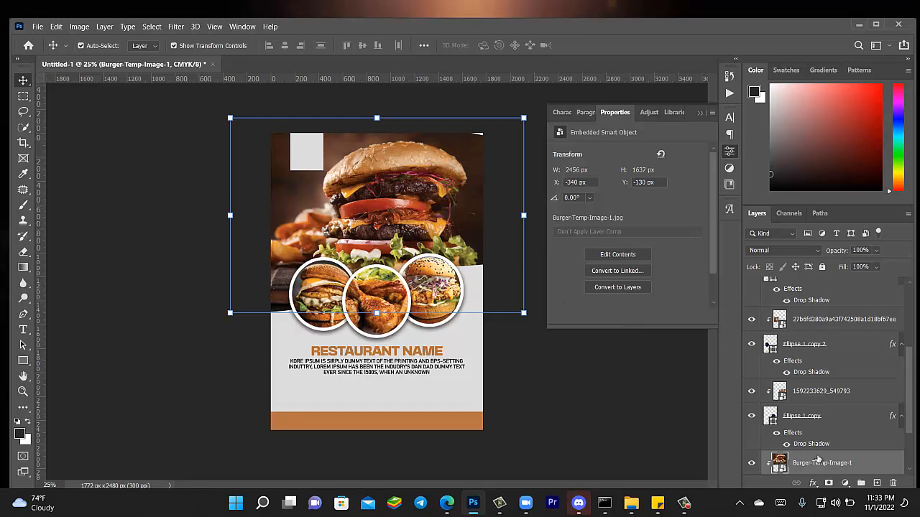
Link the Burger-Temp-Image-1 photo layer with its clipping shape, Shape 1, and deselect both layers
scroll(840, 431, down, 2)
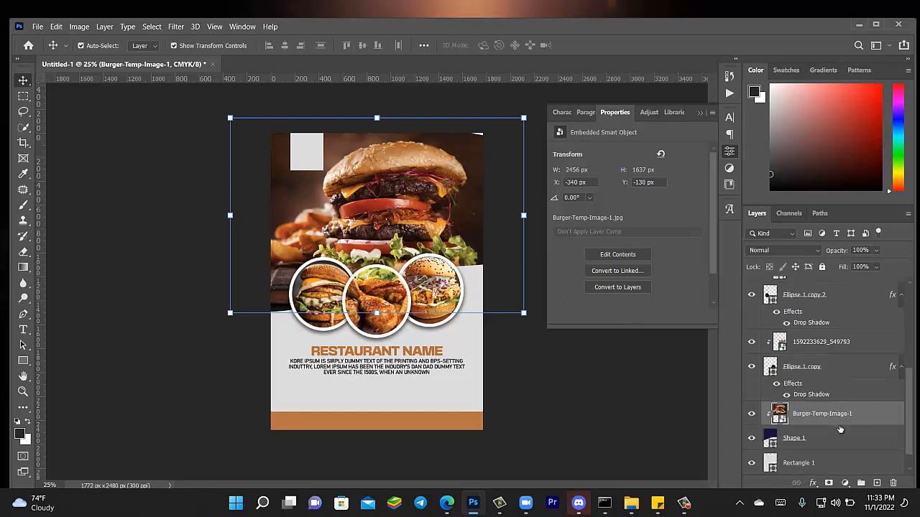
shift+click(840, 435)
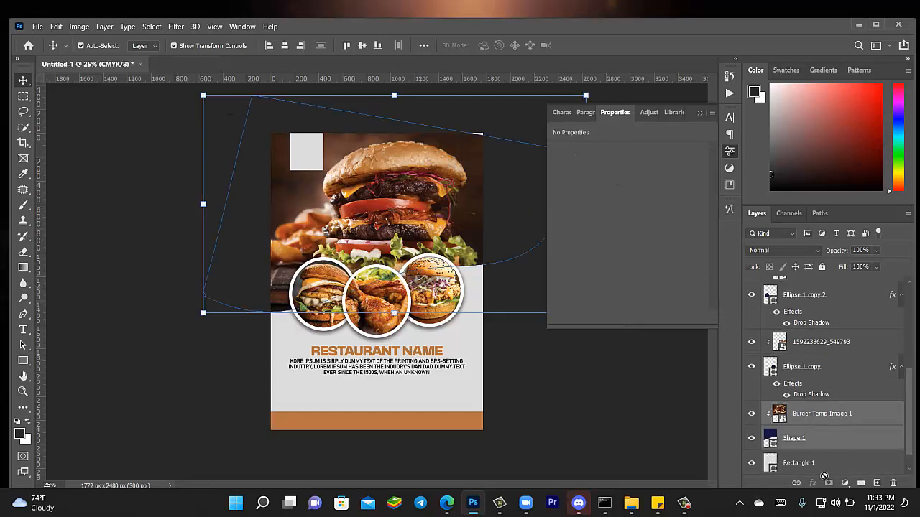
click(546, 384)
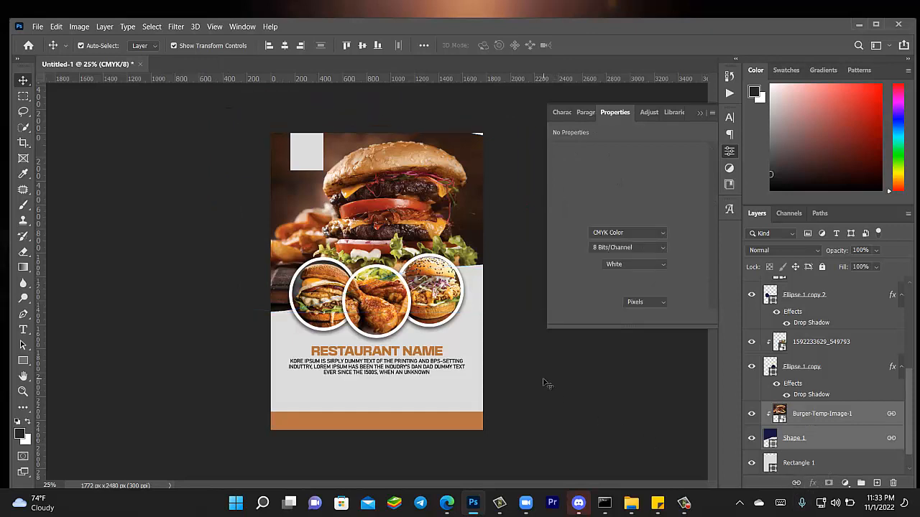
Round all four corners of the light-grey rectangle in the header with a 51 px radius
click(307, 149)
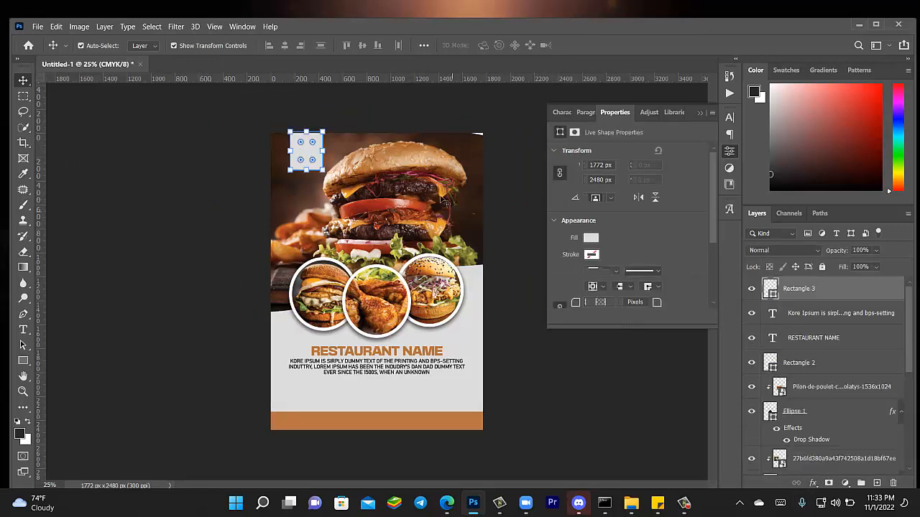
click(27, 366)
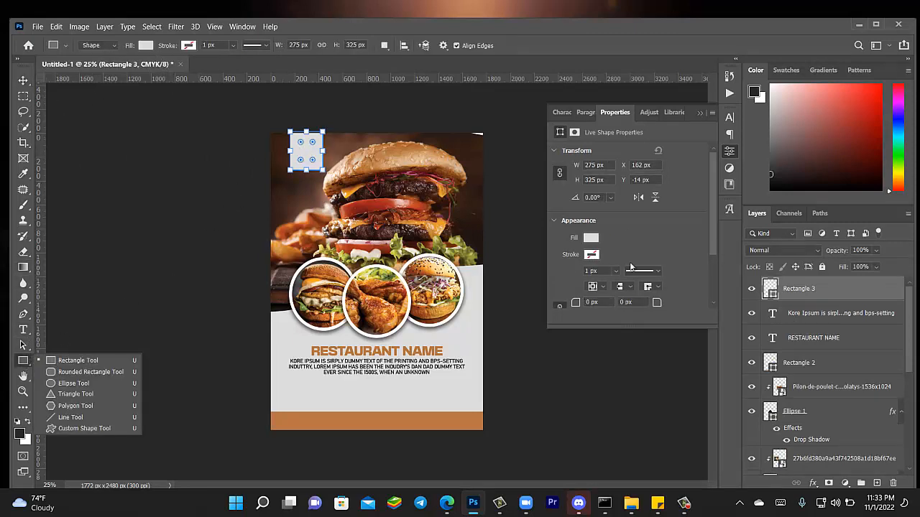
click(710, 222)
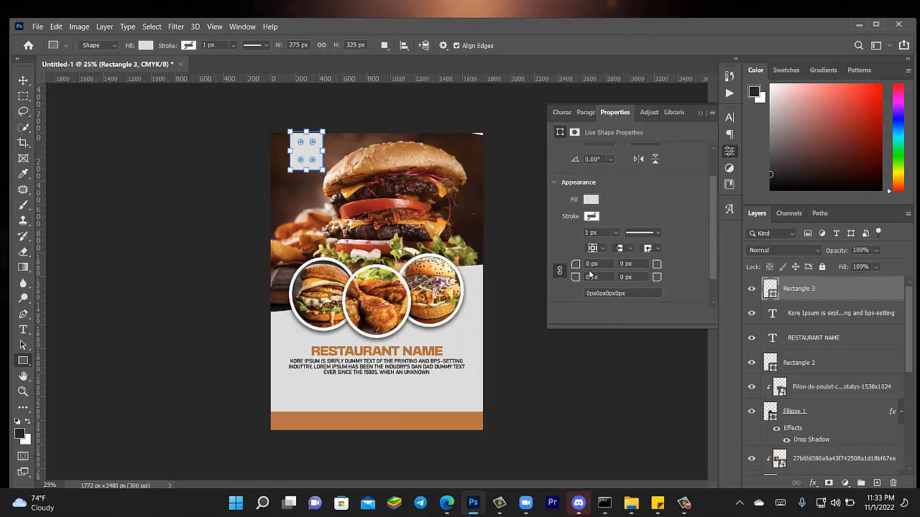
drag(575, 264, 608, 274)
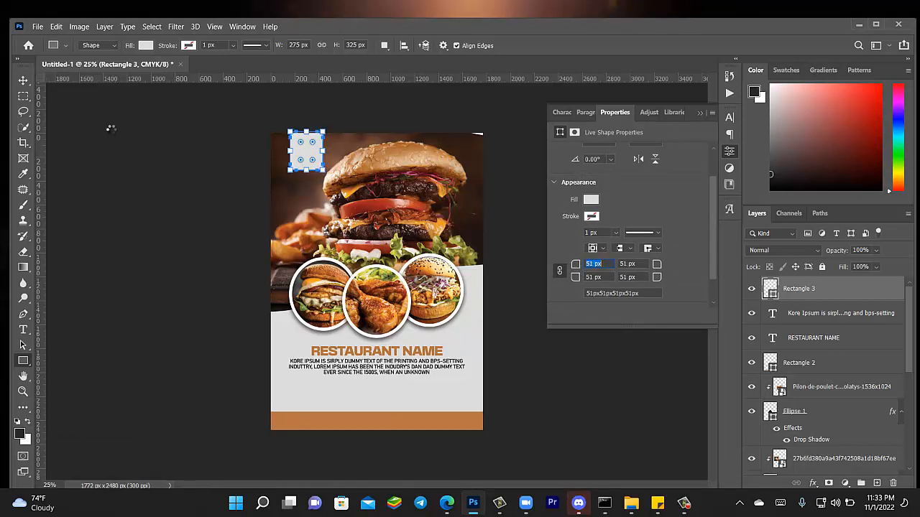
key(v)
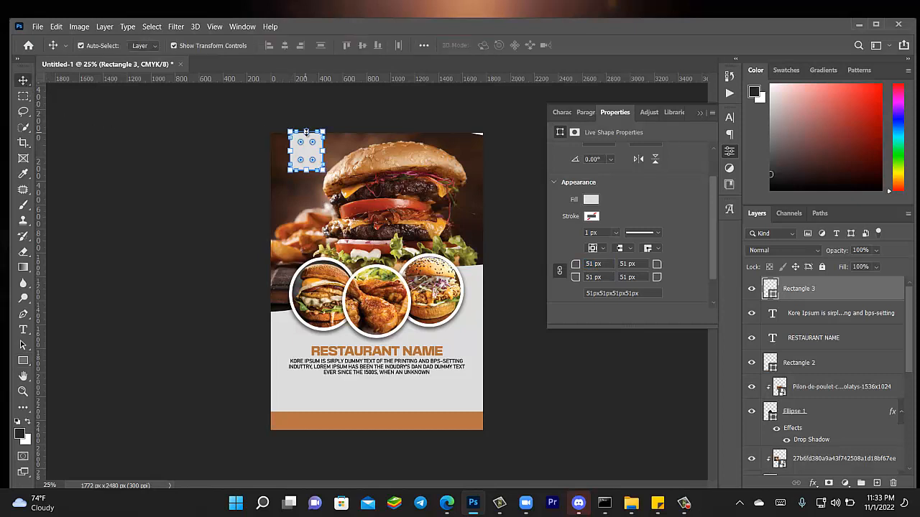
Stretch the light-grey header rectangle upward past the canvas edge to about 122% of its height
drag(306, 132, 306, 124)
key(ctrl+z)
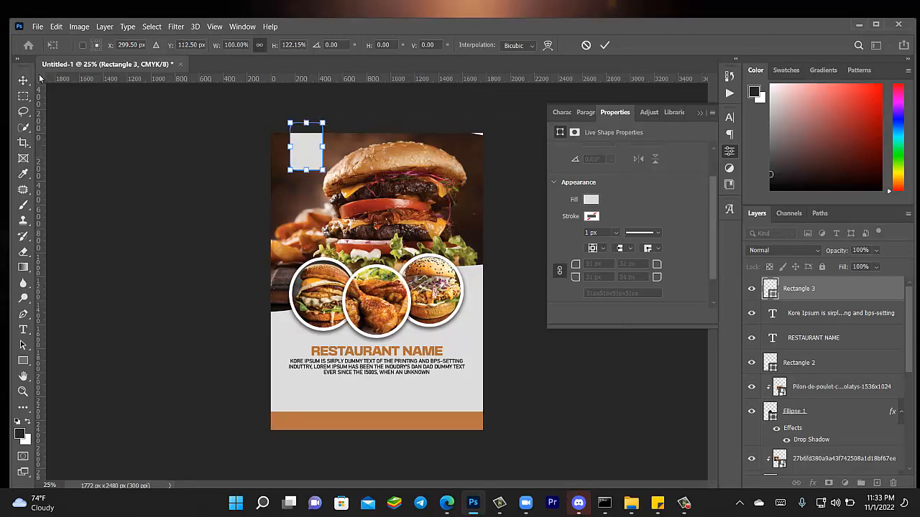
key(Return)
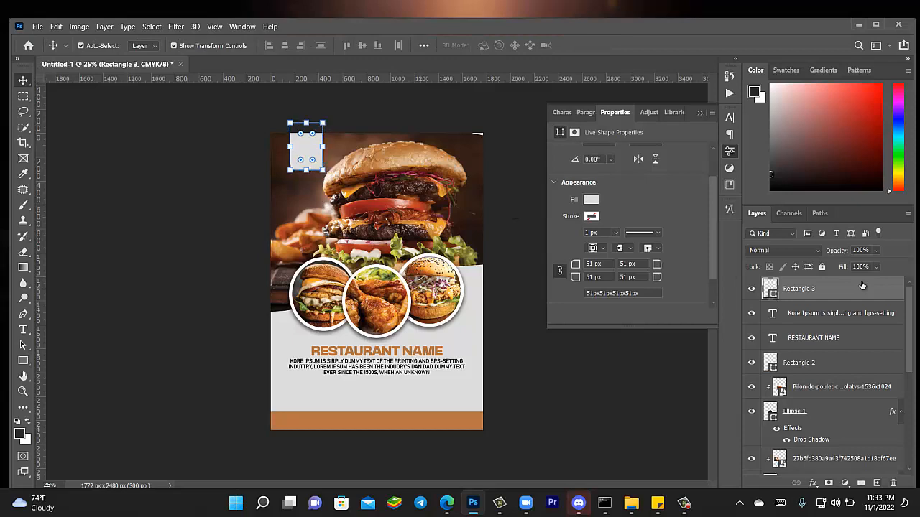
Add a Multiply drop shadow to the light-grey rectangle with 49% opacity, 14 px distance, 6% spread and 38 px size, leaving it deselected
double_click(862, 286)
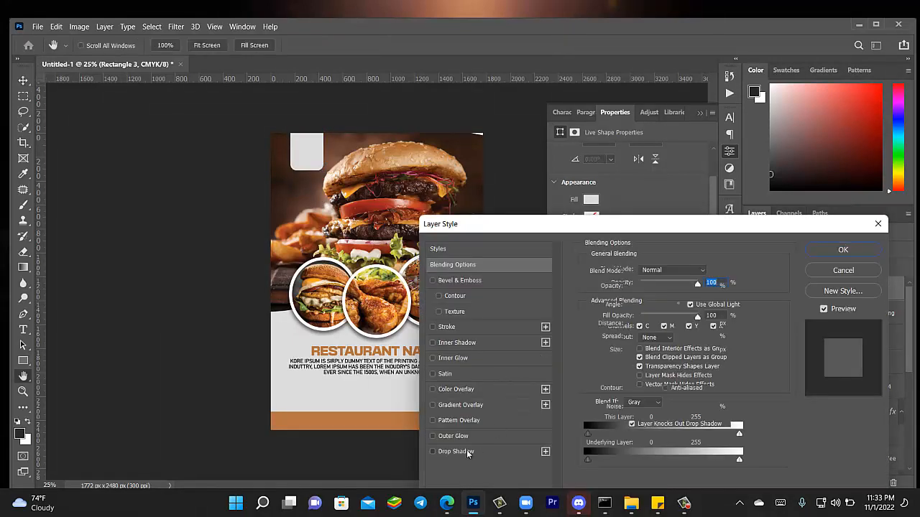
click(466, 450)
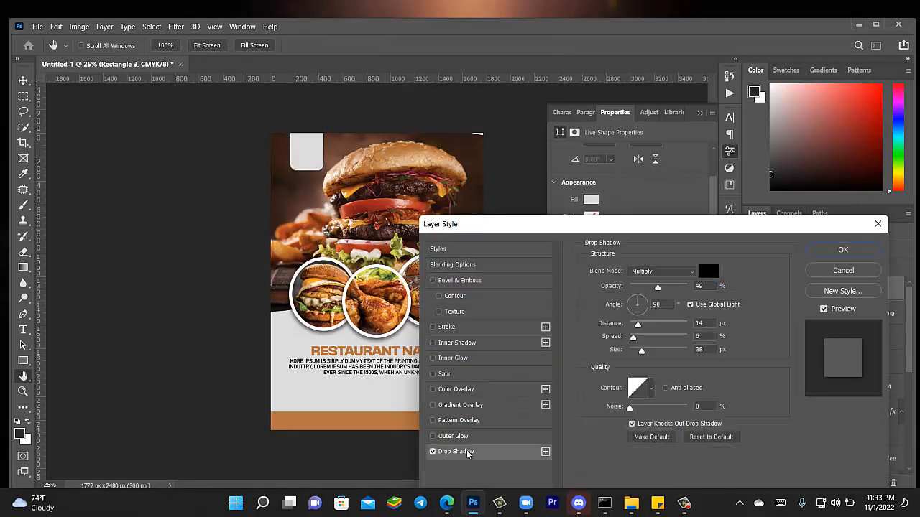
click(843, 250)
click(505, 223)
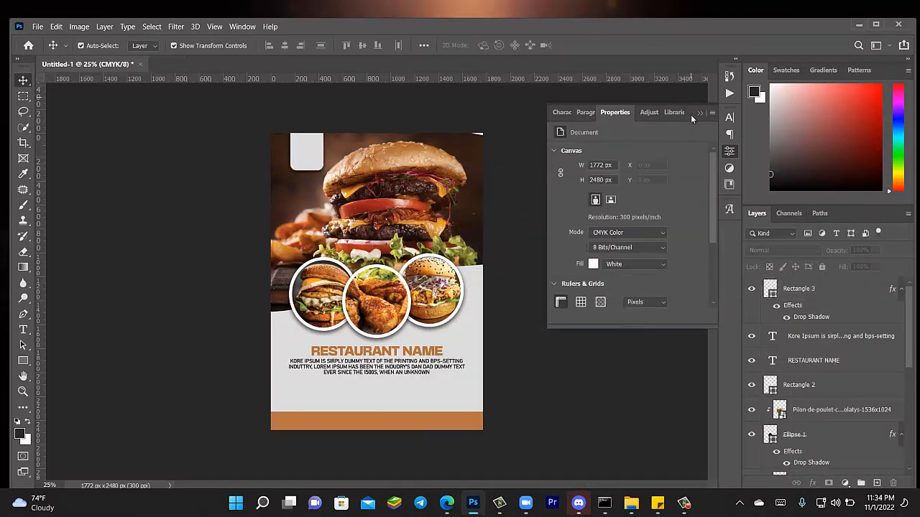
click(700, 115)
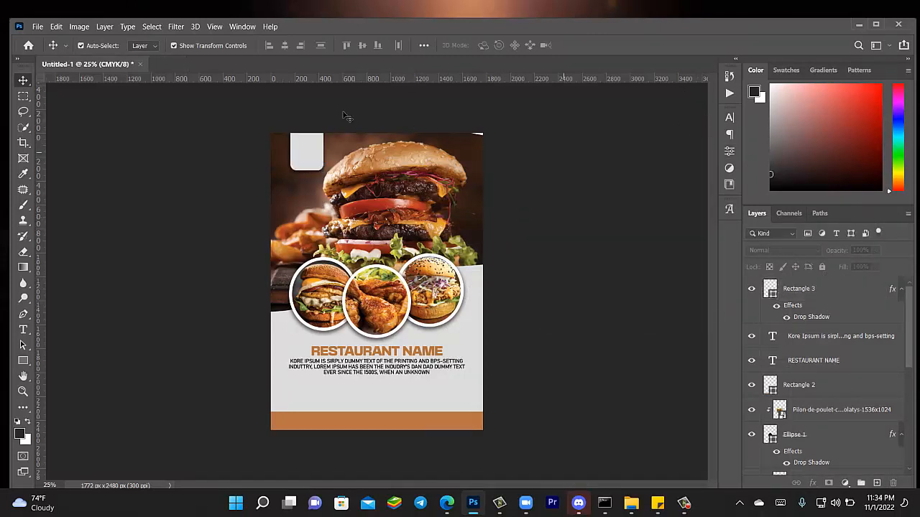
Open the myplate logo image from the Class folder and unlock its Background layer
click(36, 27)
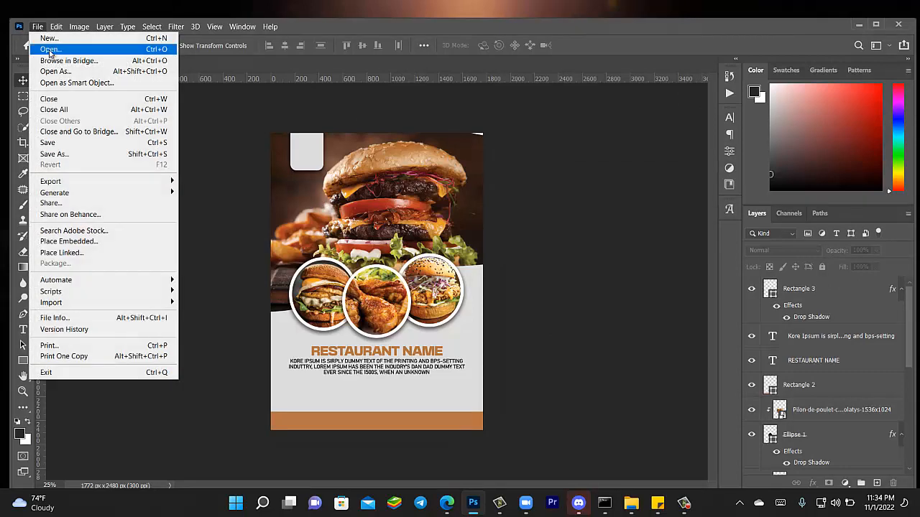
click(50, 49)
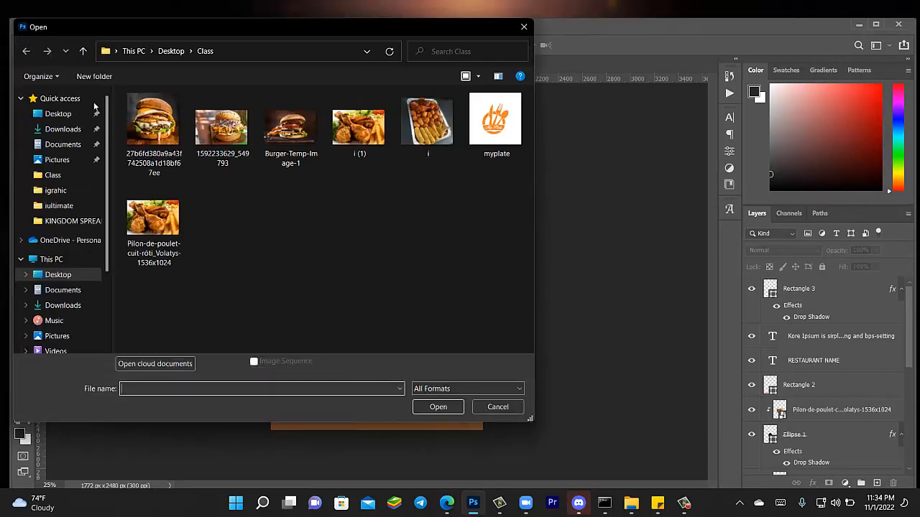
double_click(488, 139)
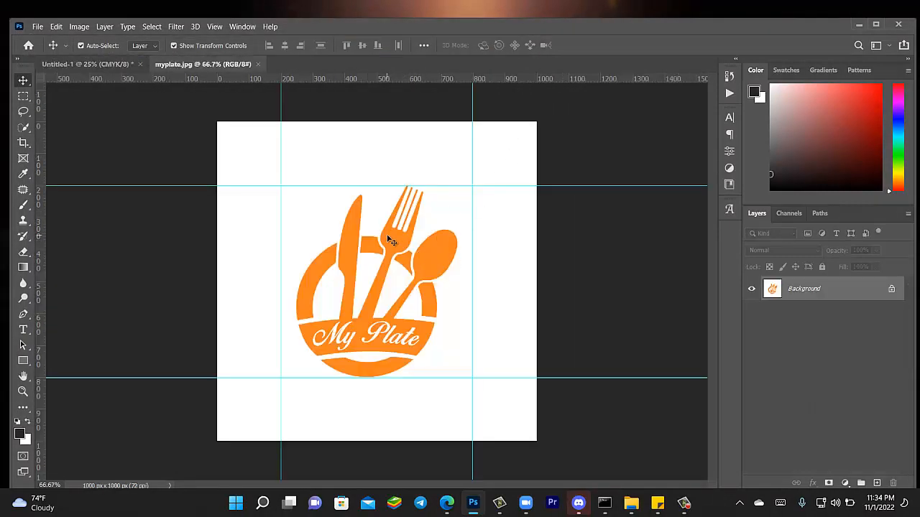
click(891, 290)
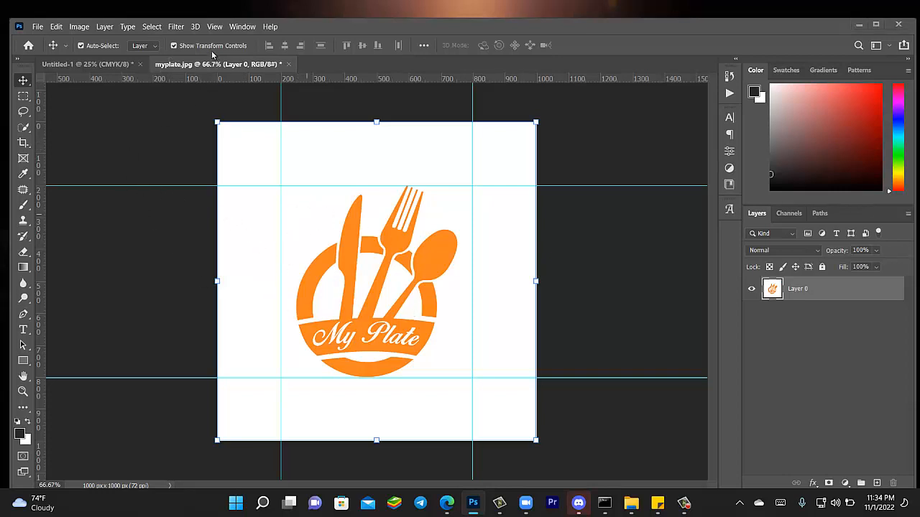
Select the logo's white background with Color Range at fuzziness 155, delete it and clear the selection
click(149, 26)
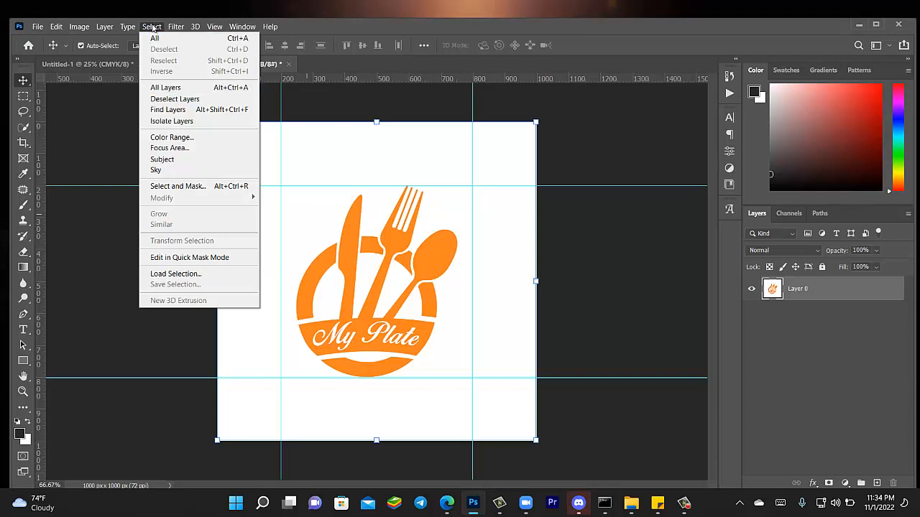
click(180, 139)
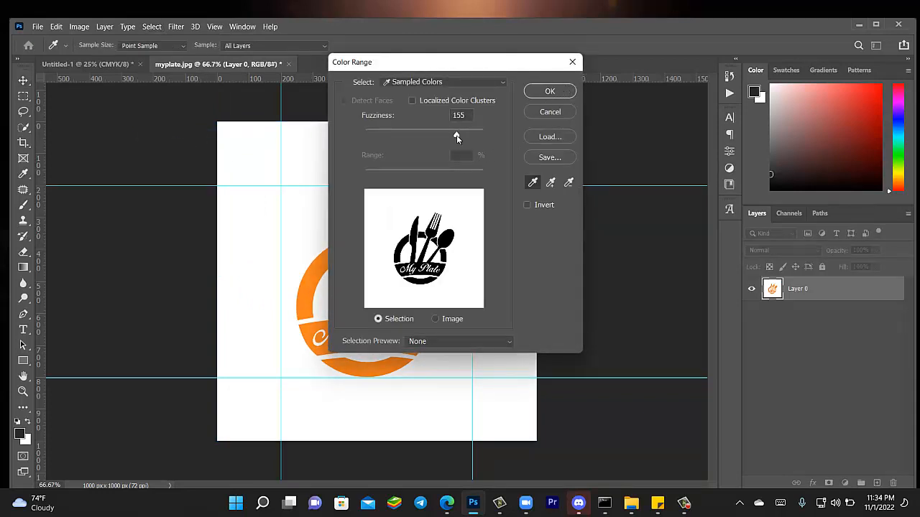
click(549, 93)
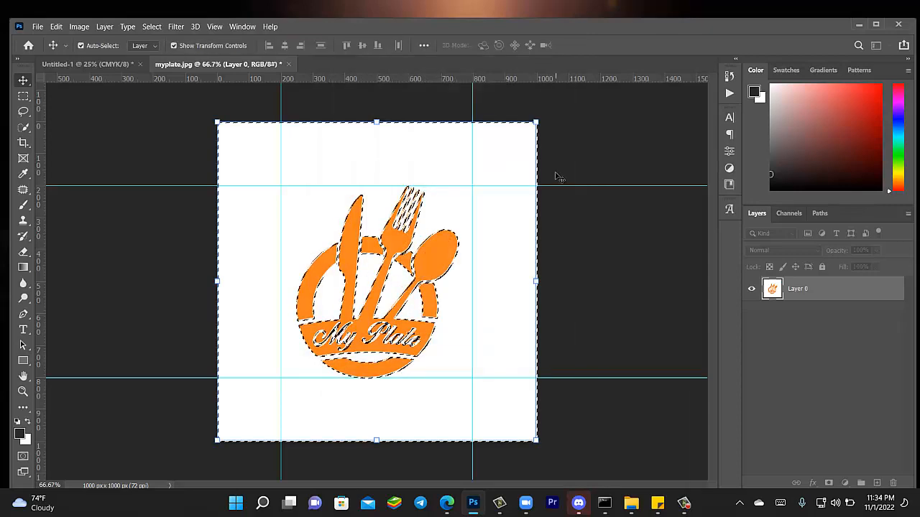
key(Delete)
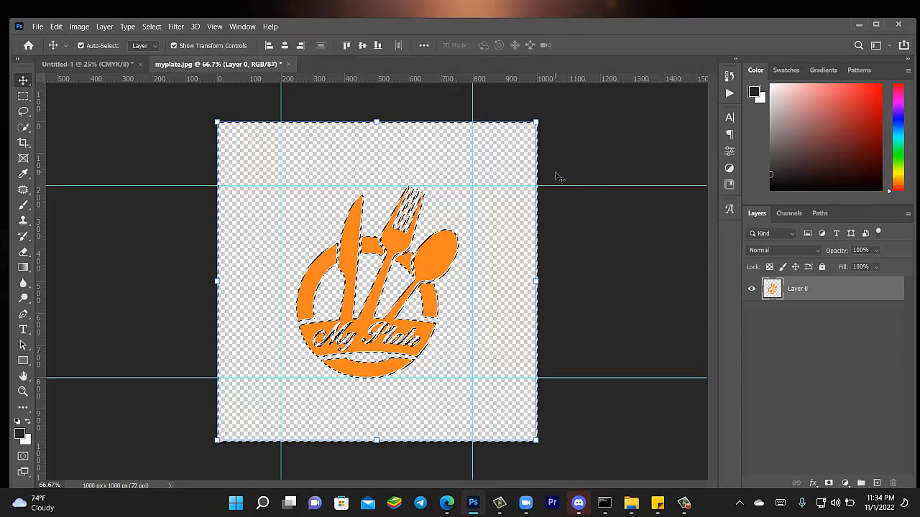
click(177, 157)
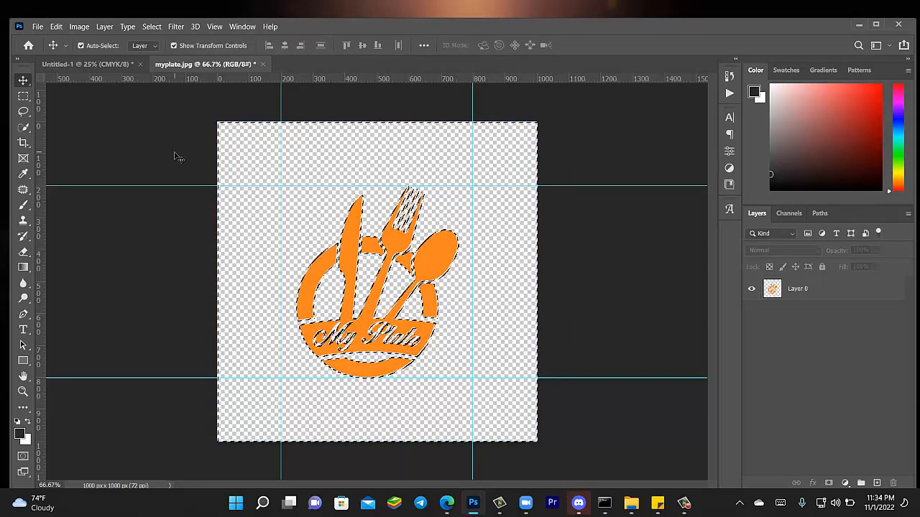
click(350, 257)
key(ctrl+d)
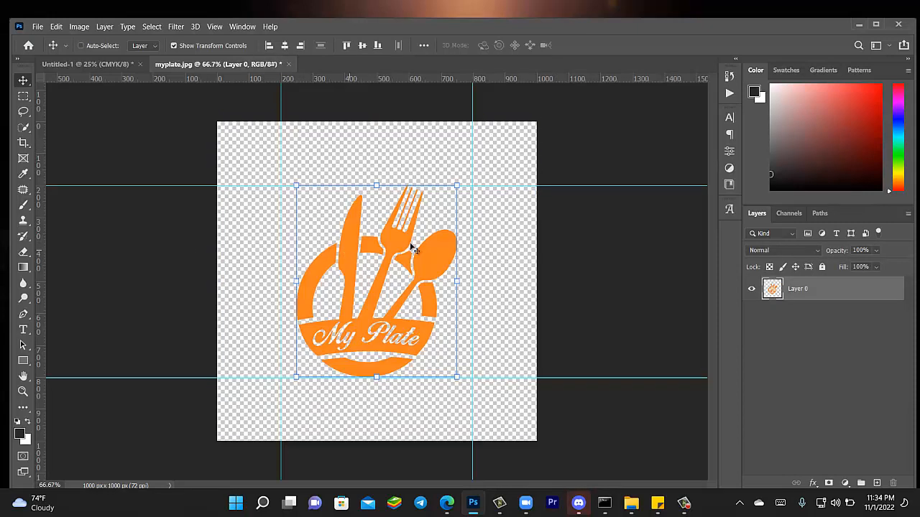
Shrink the My Plate logo, bring it into the Untitled-1 flyer and fit it inside the light-grey badge at 54.74% scale
drag(455, 186, 409, 242)
key(Return)
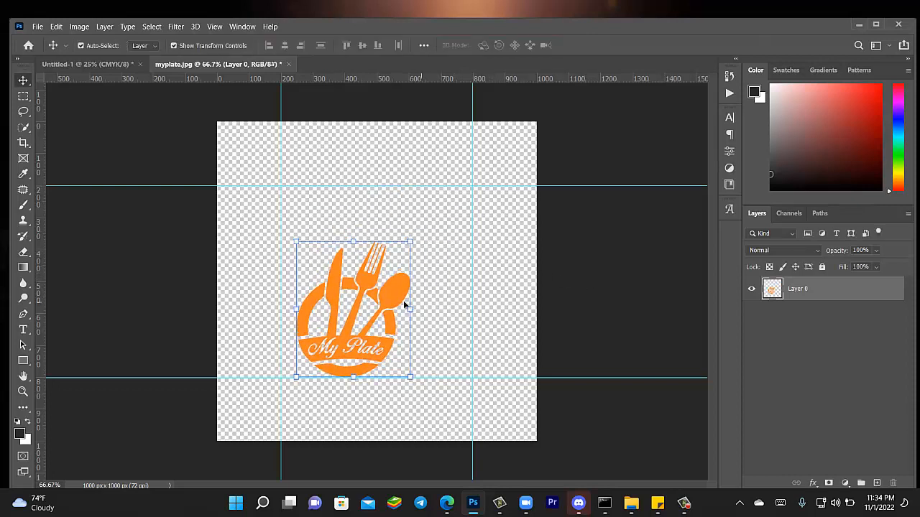
drag(402, 304, 125, 76)
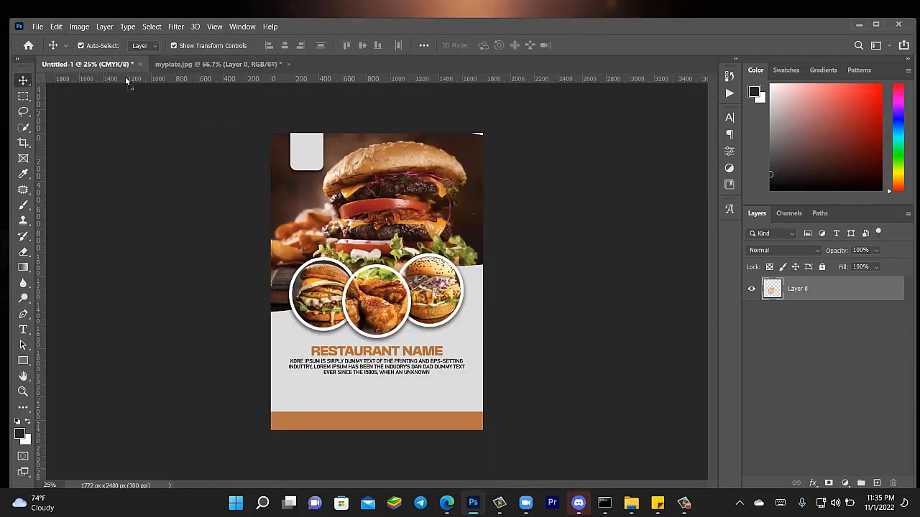
mouse_move(328, 175)
mouse_down()
mouse_move(353, 207)
mouse_move(308, 154)
mouse_move(324, 164)
mouse_move(314, 162)
mouse_up()
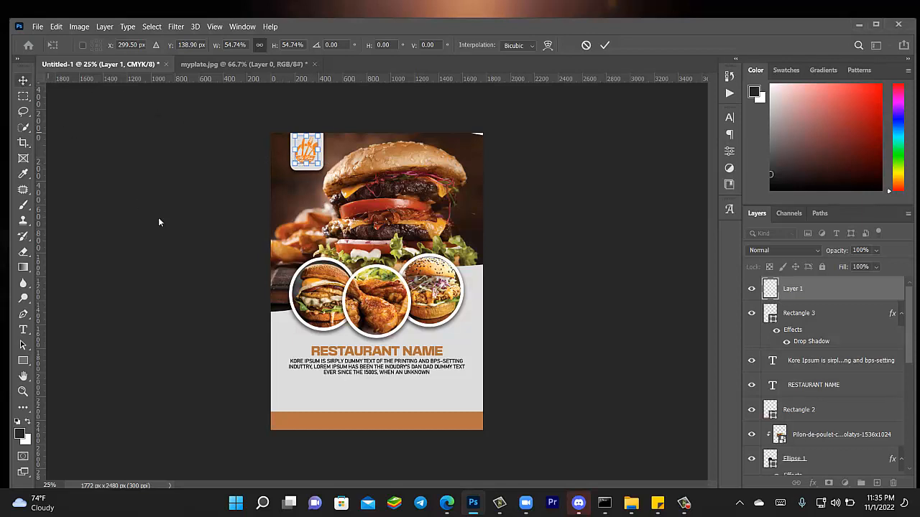
key(Return)
click(209, 293)
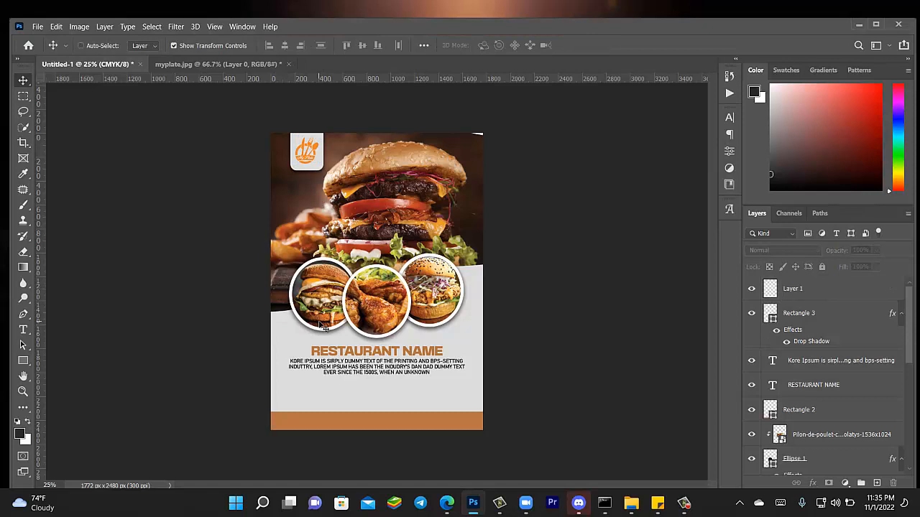
Draw an ellipse about 199 × 208 px over the lower-left edge of the leftmost circular burger photo
key(ctrl+plus)
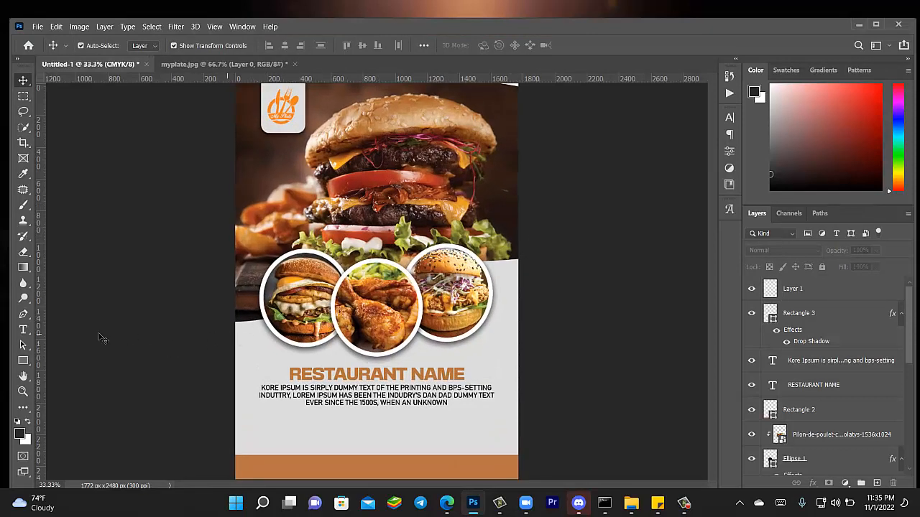
right_click(28, 362)
click(66, 384)
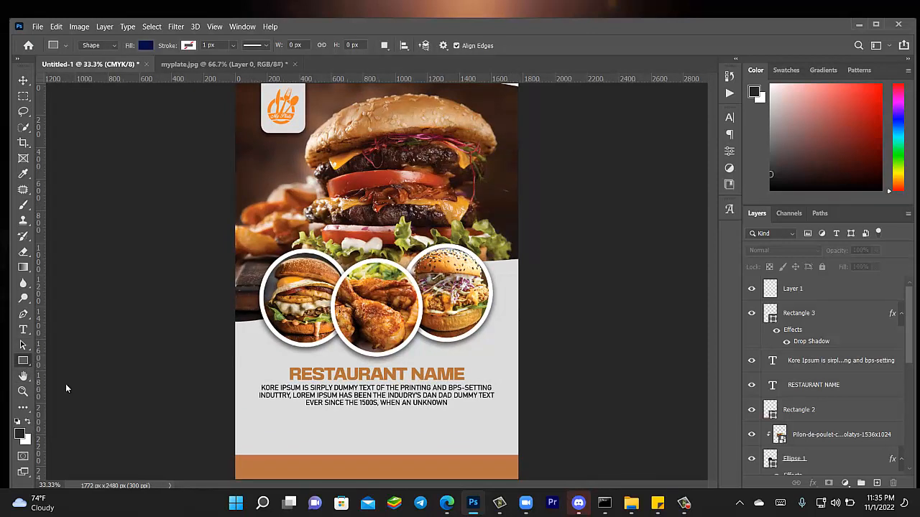
drag(260, 317, 292, 349)
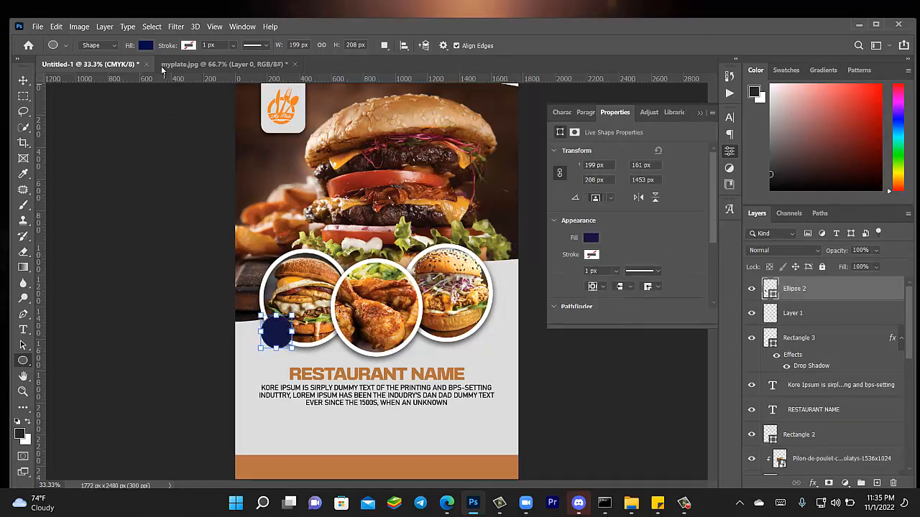
Fill the new small ellipse with the orange-brown colour #a8652b
click(145, 45)
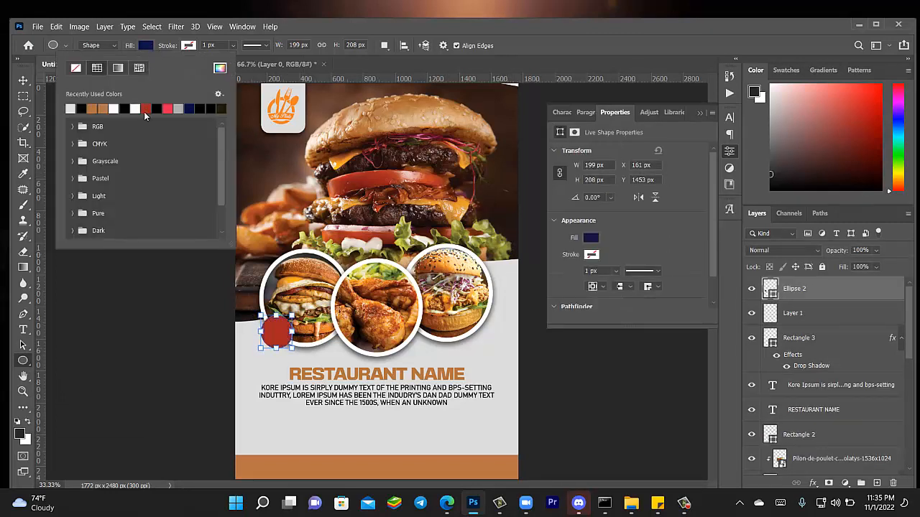
click(147, 108)
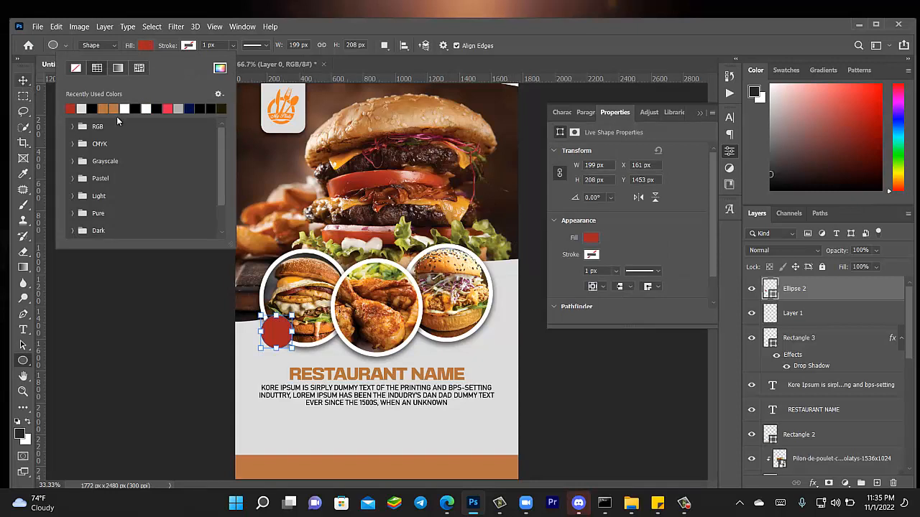
click(220, 69)
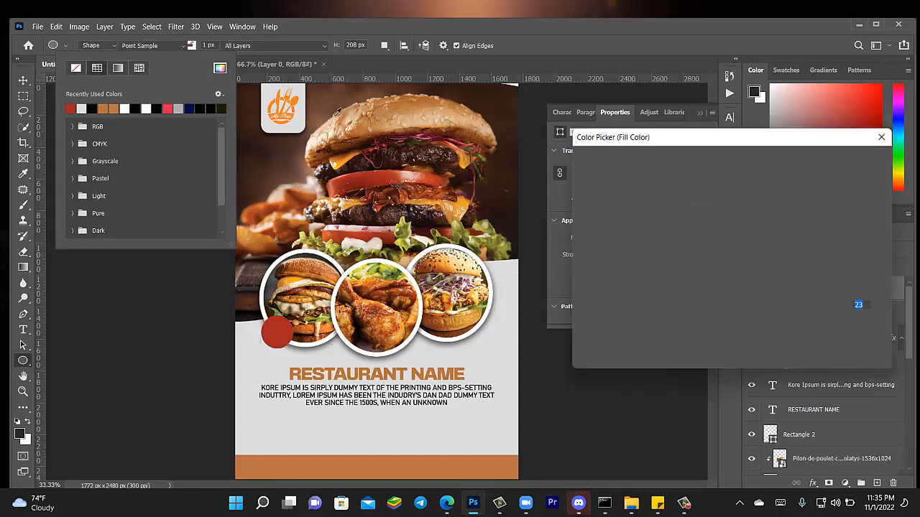
click(355, 109)
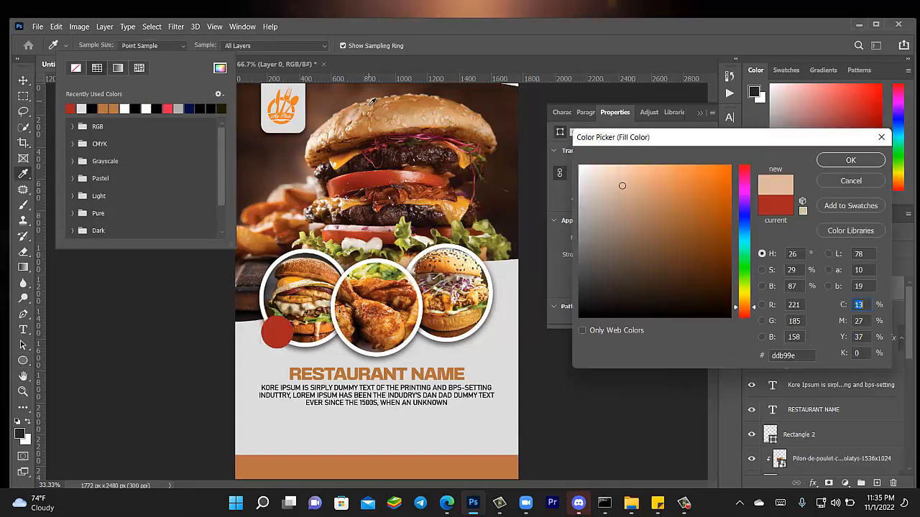
click(371, 102)
drag(684, 208, 691, 217)
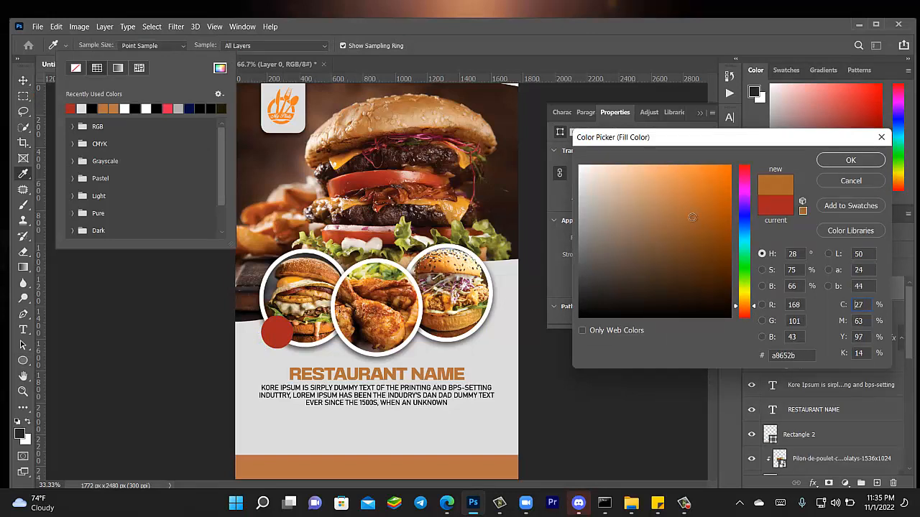
click(851, 159)
click(582, 371)
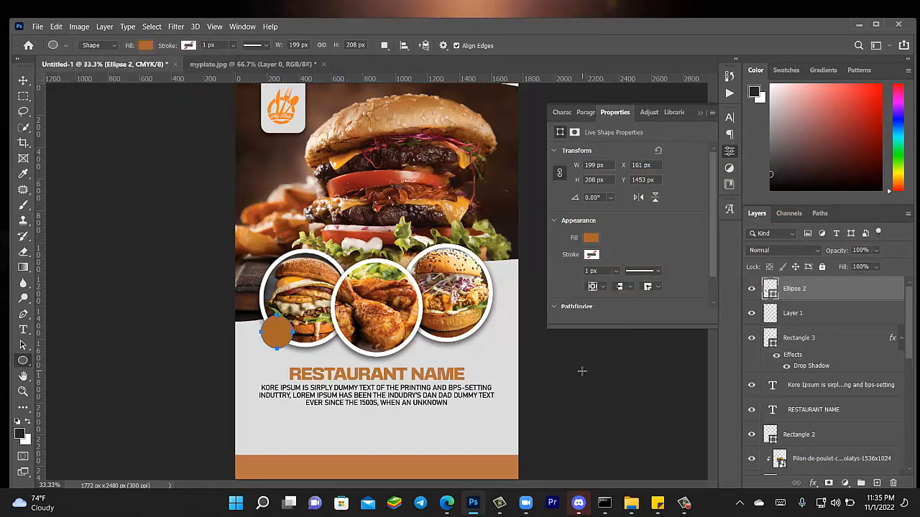
click(572, 370)
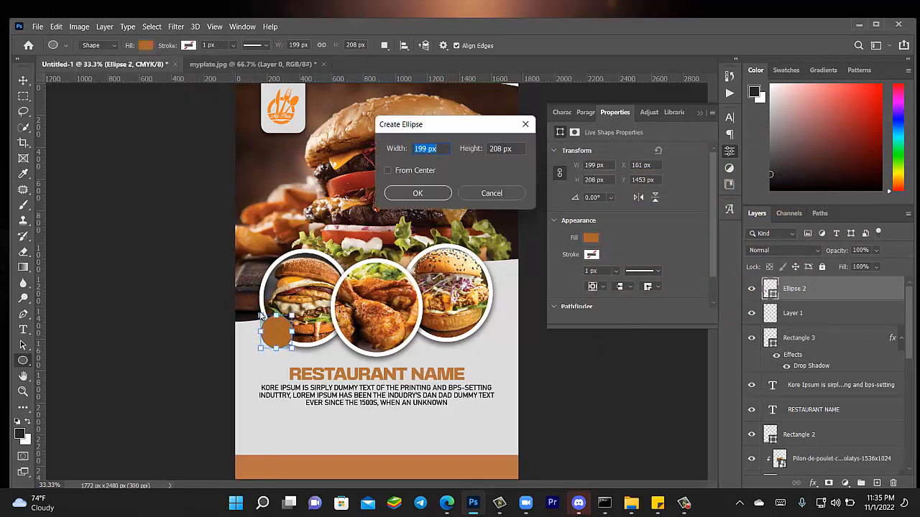
click(476, 194)
Change the small ellipse's fill to #b87544, sampled from the flyer's orange-brown footer band
click(23, 81)
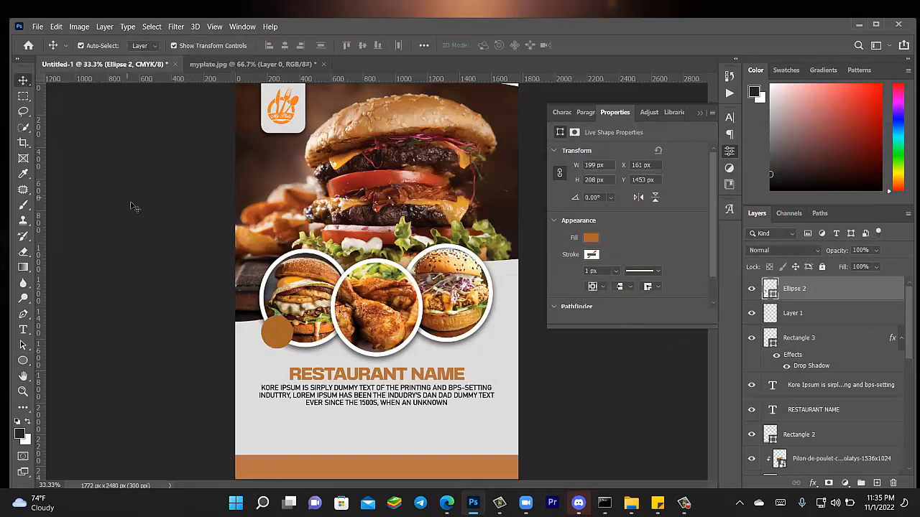
click(131, 205)
click(282, 342)
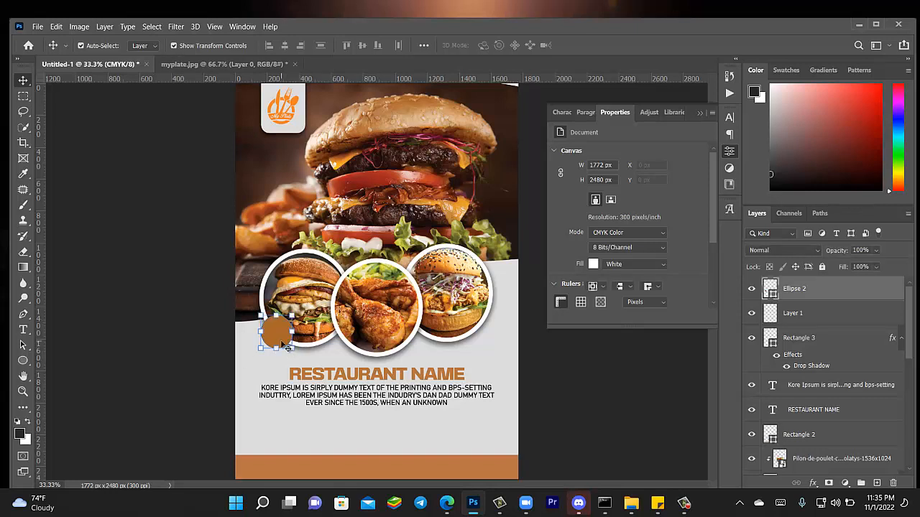
click(590, 238)
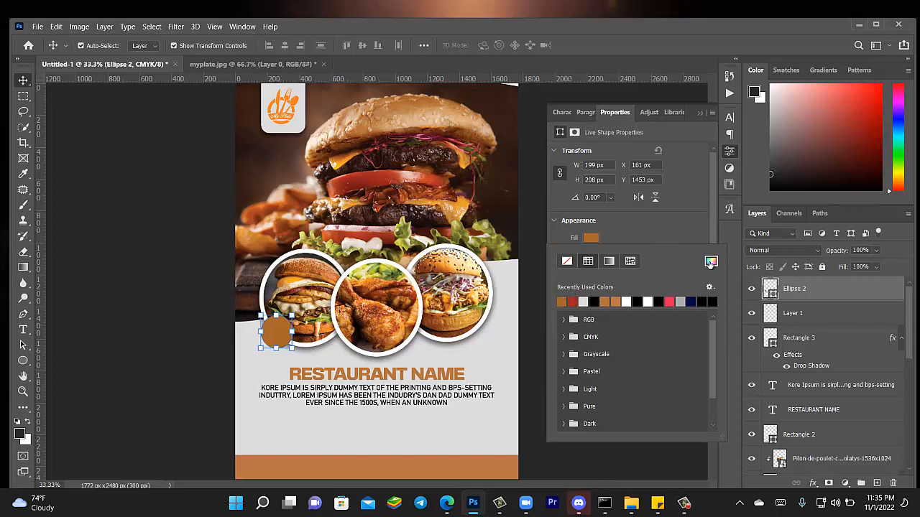
click(711, 262)
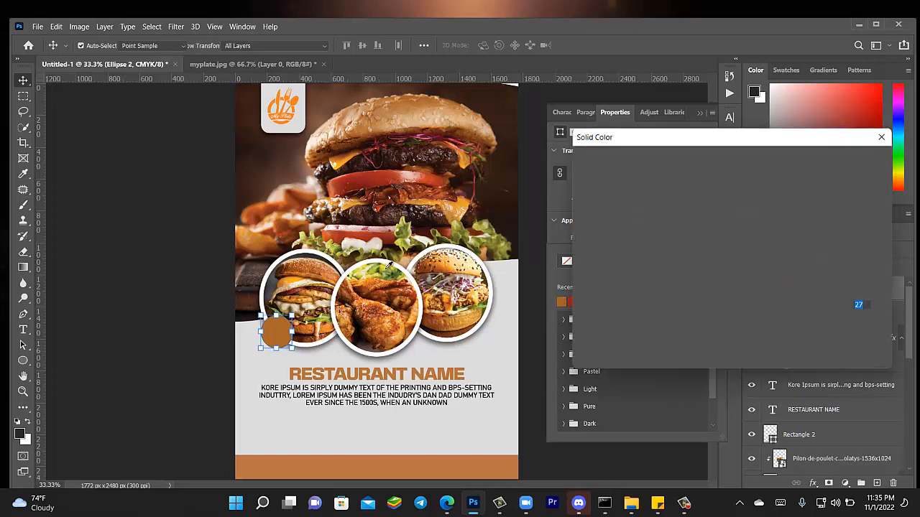
click(339, 462)
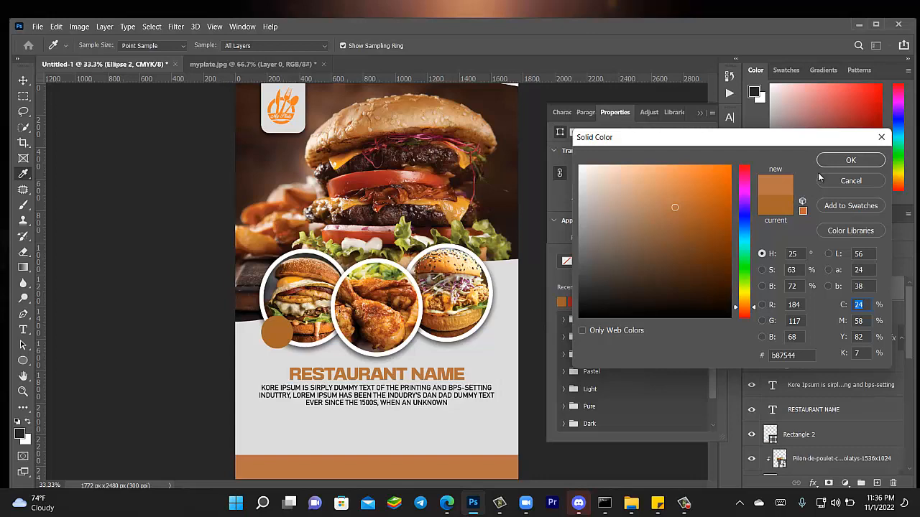
click(848, 159)
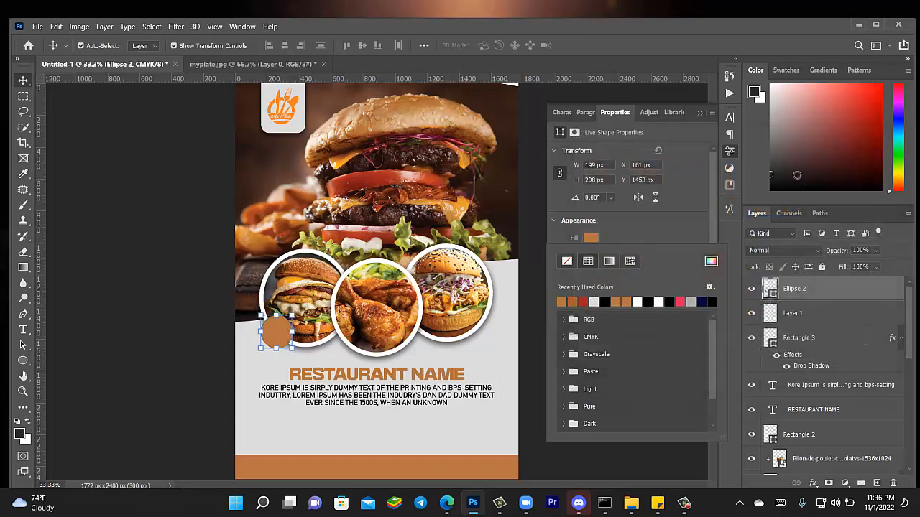
click(701, 121)
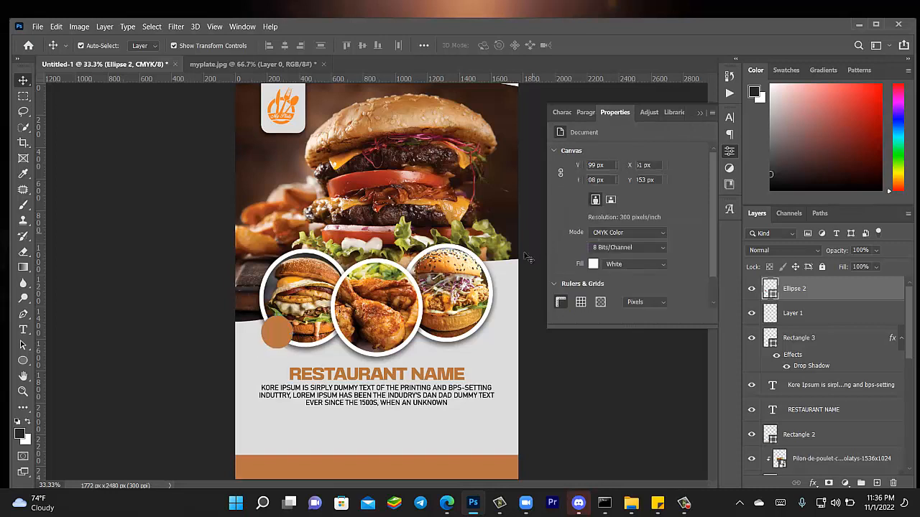
click(528, 279)
click(700, 114)
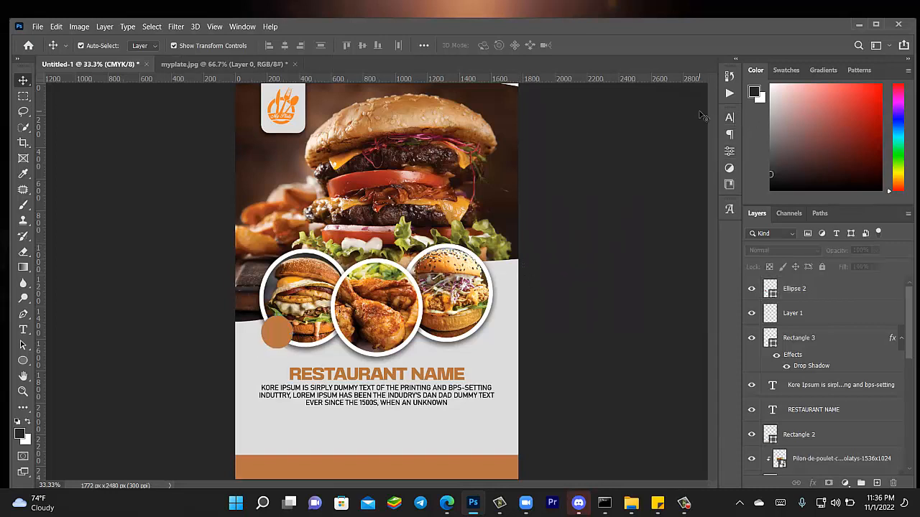
click(278, 334)
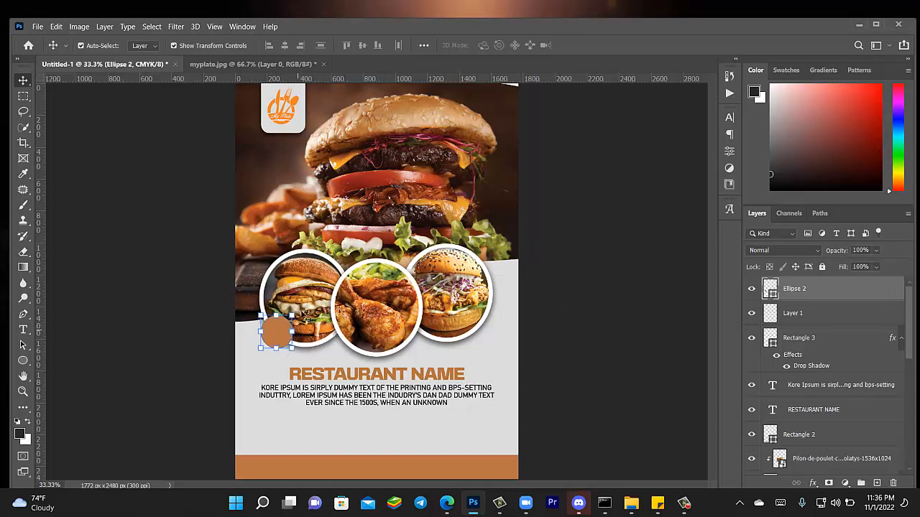
click(165, 312)
Add the text "5%" over the left side of the header burger photo and enlarge it to 211.32% scale
click(23, 329)
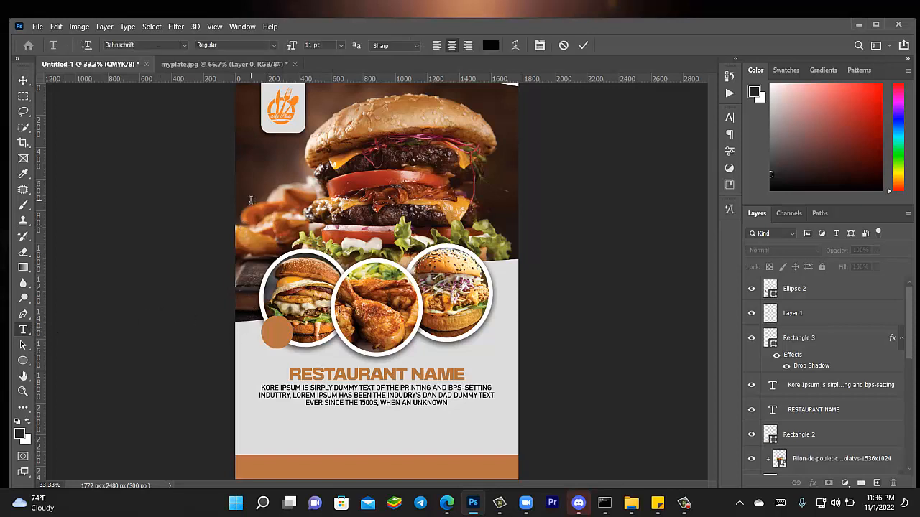
click(251, 200)
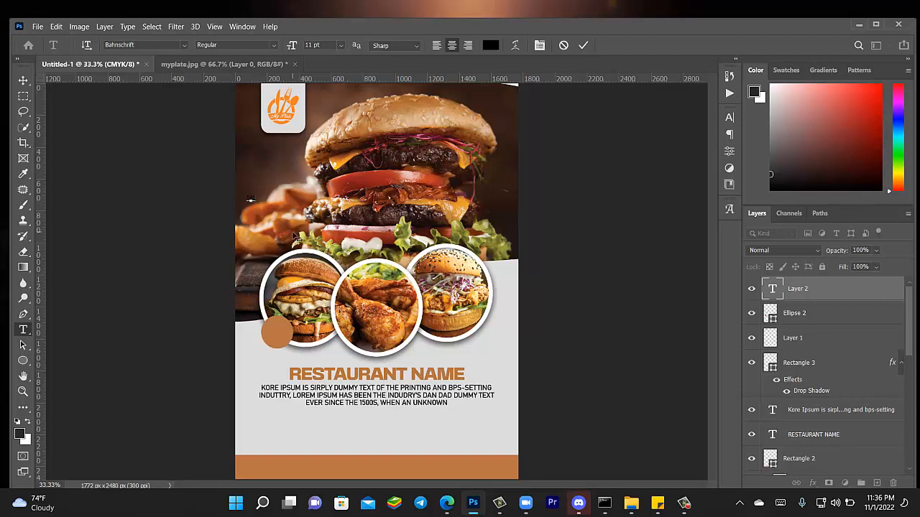
text(5%)
click(23, 81)
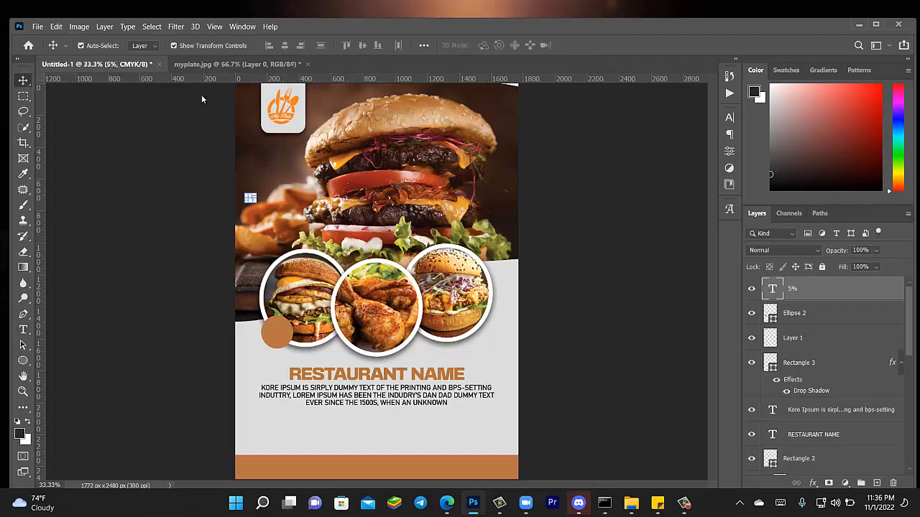
key(ctrl+t)
drag(259, 206, 268, 212)
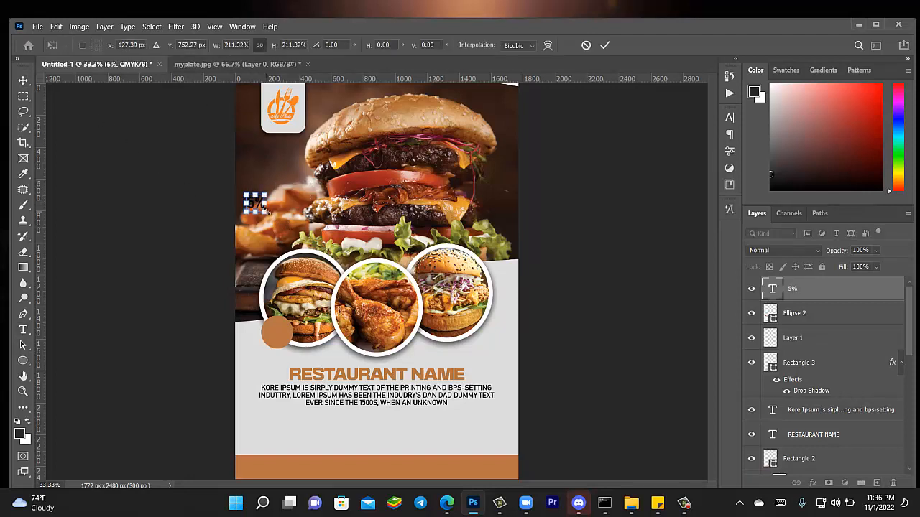
key(Return)
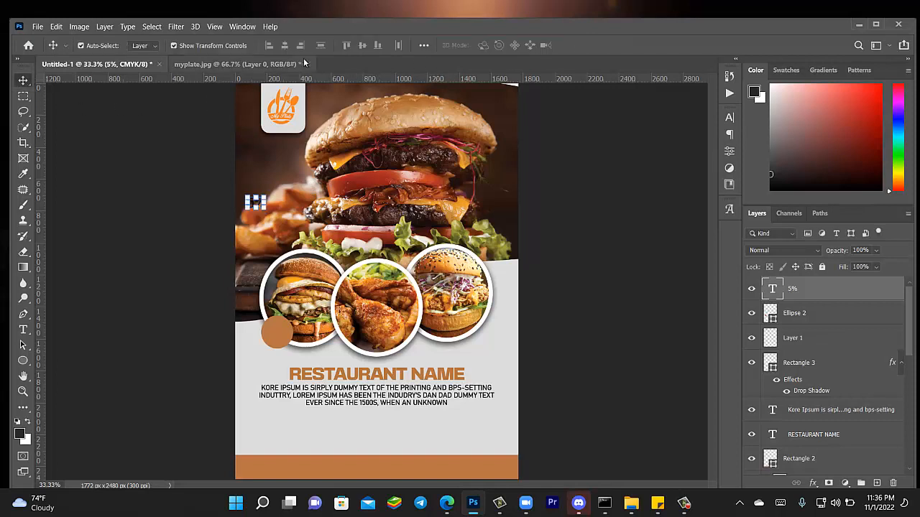
Set the colour of the 5% text to white (#ffffff)
click(729, 117)
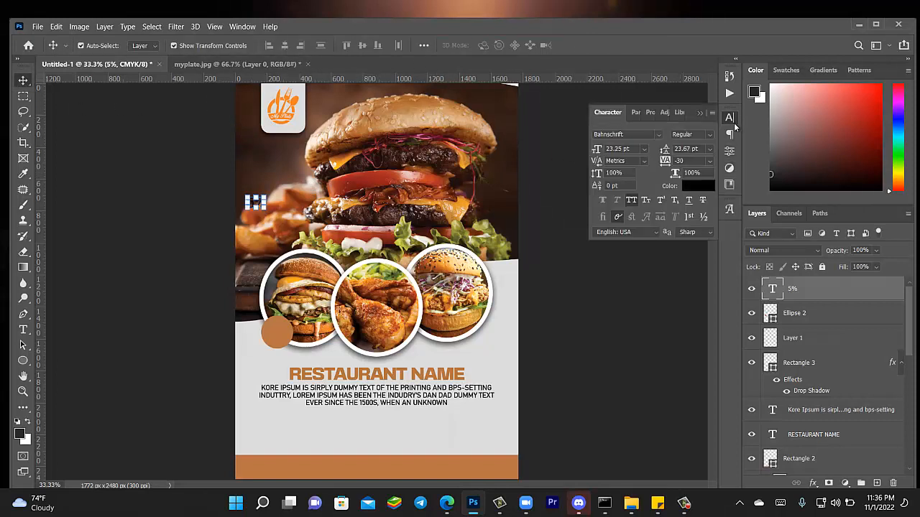
click(698, 188)
drag(597, 180, 565, 148)
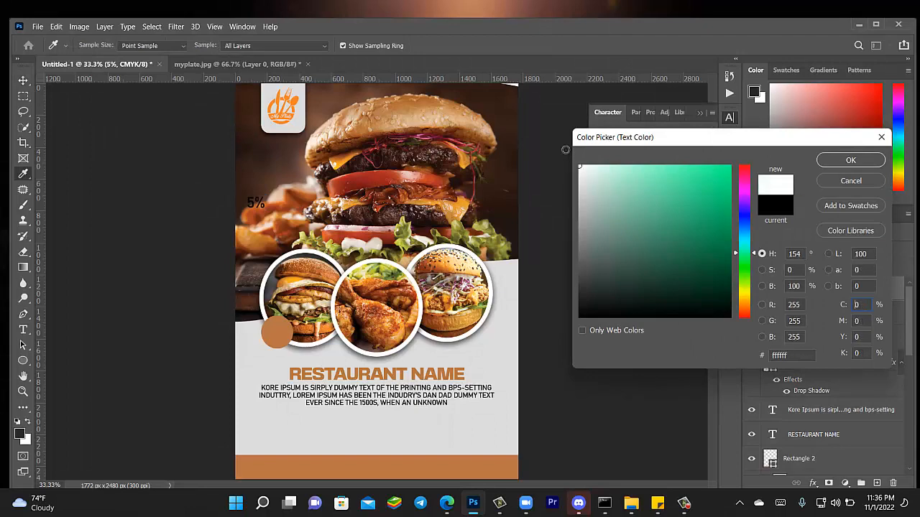
click(855, 168)
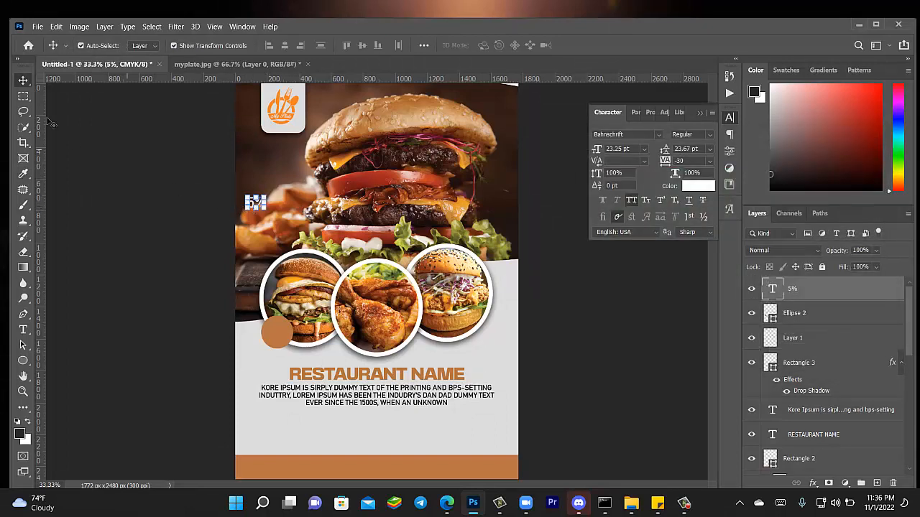
Move the 5% text into the upper half of the small orange-brown circle
drag(259, 205, 273, 228)
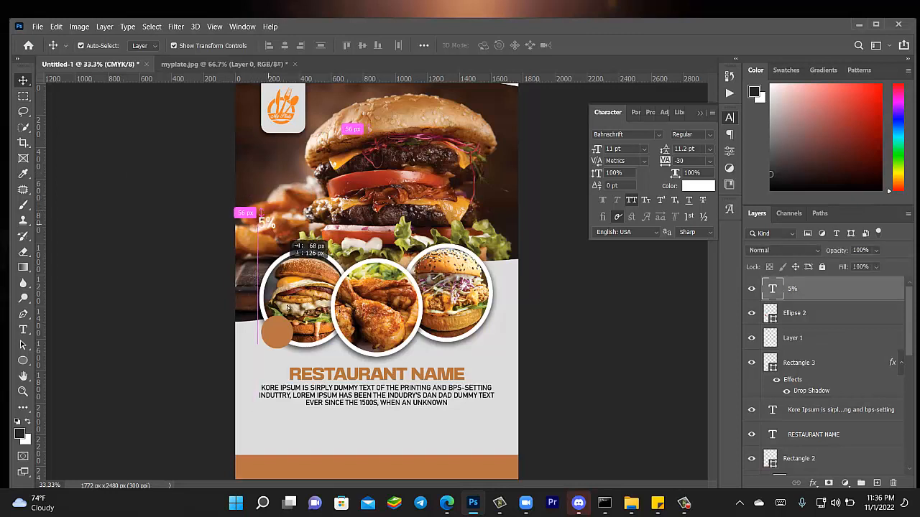
drag(287, 307, 279, 328)
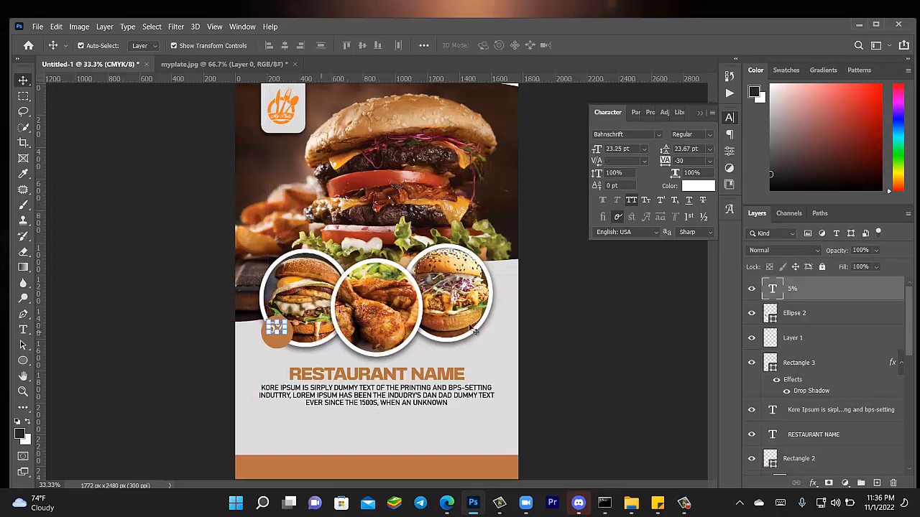
click(565, 323)
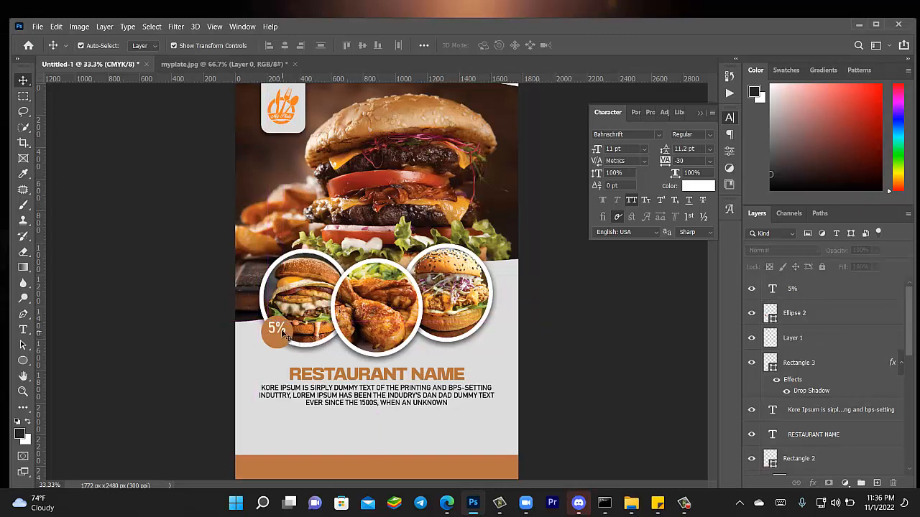
Add the white text "discount" over the header photo's left side and scale it down to 68.45%
click(24, 330)
click(262, 214)
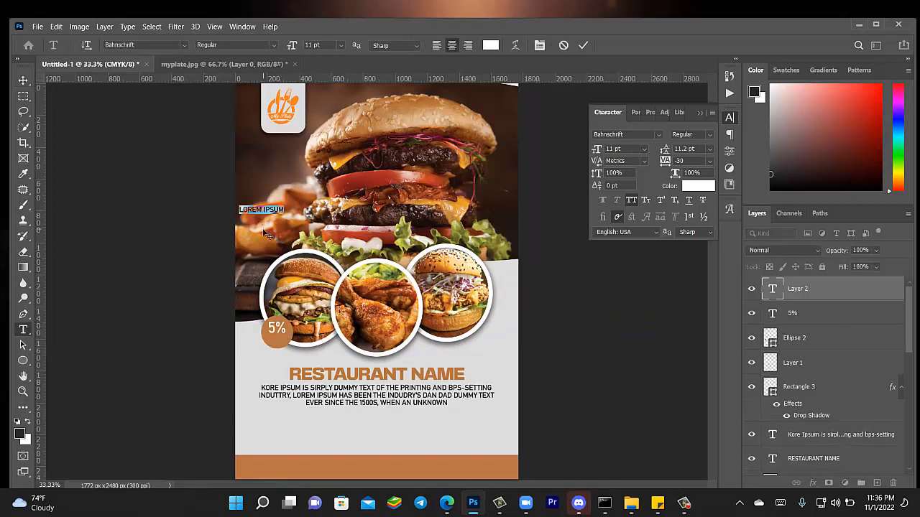
text(O)
text(ISCOUNT)
click(23, 81)
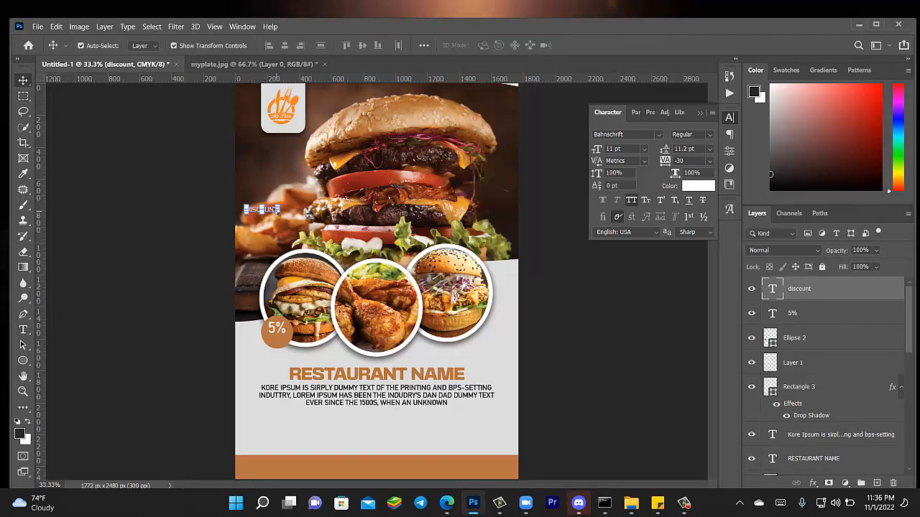
key(ctrl+t)
drag(277, 213, 270, 213)
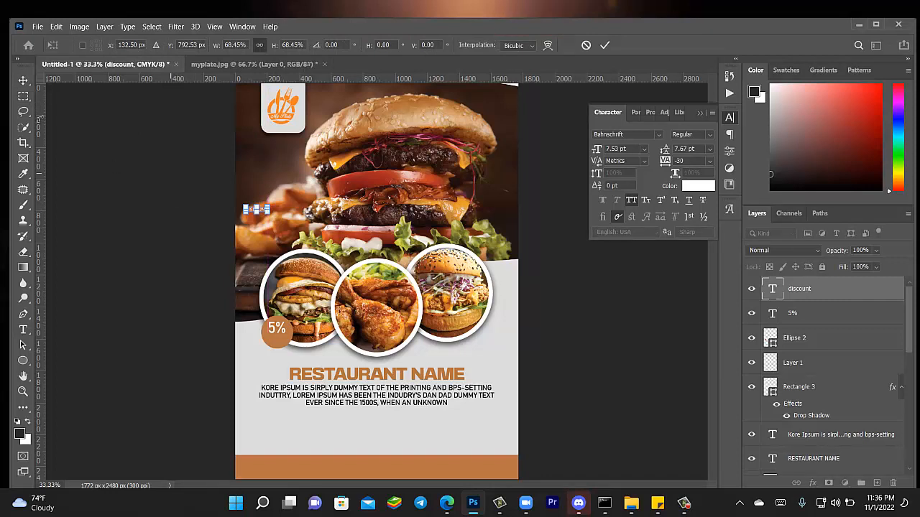
click(23, 80)
click(179, 208)
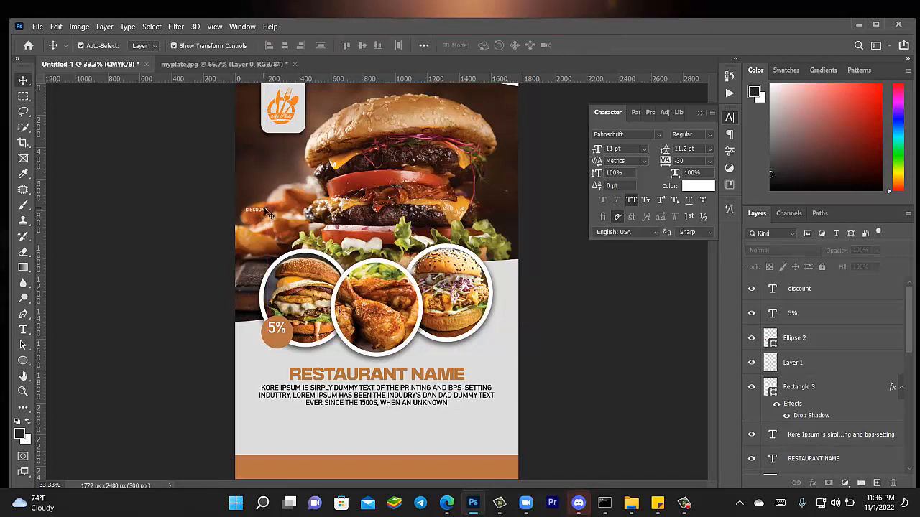
Place the discount text directly below 5% inside the small circle and nudge it slightly upward
drag(266, 211, 285, 338)
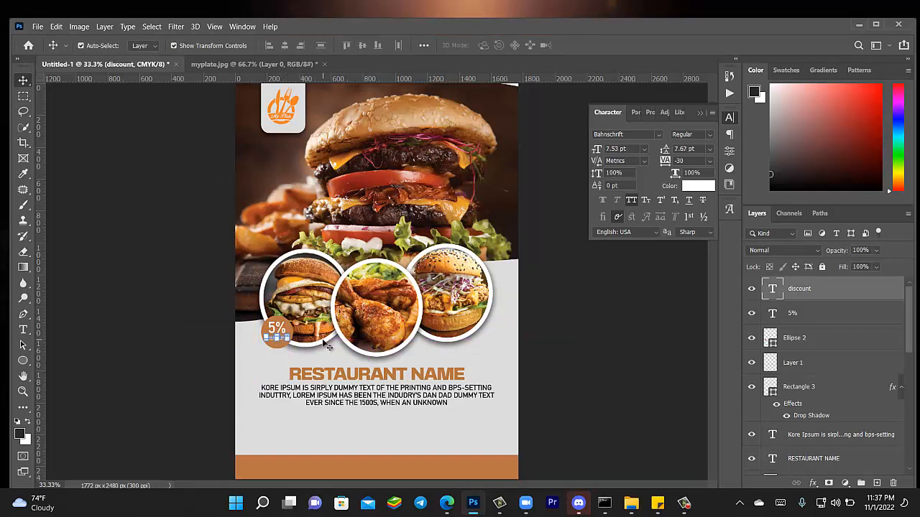
key(Up)
key(Up)
key(Up)
click(172, 272)
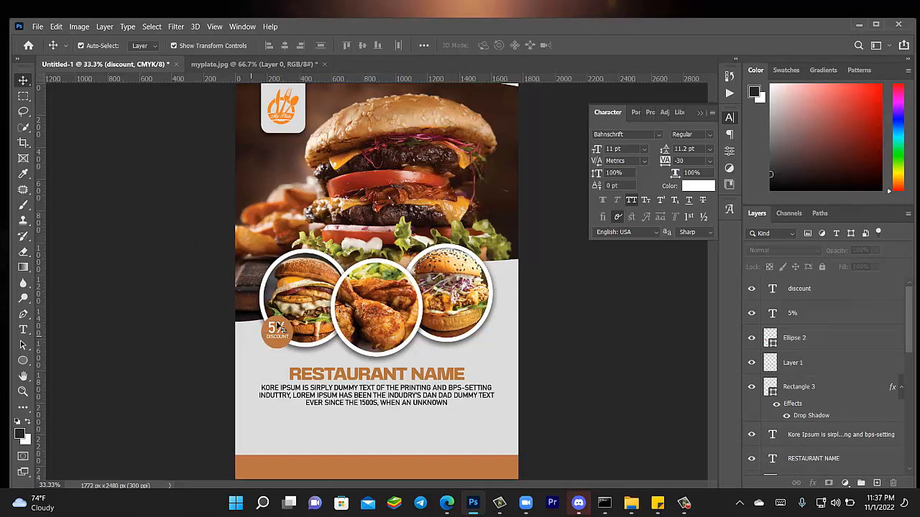
click(279, 329)
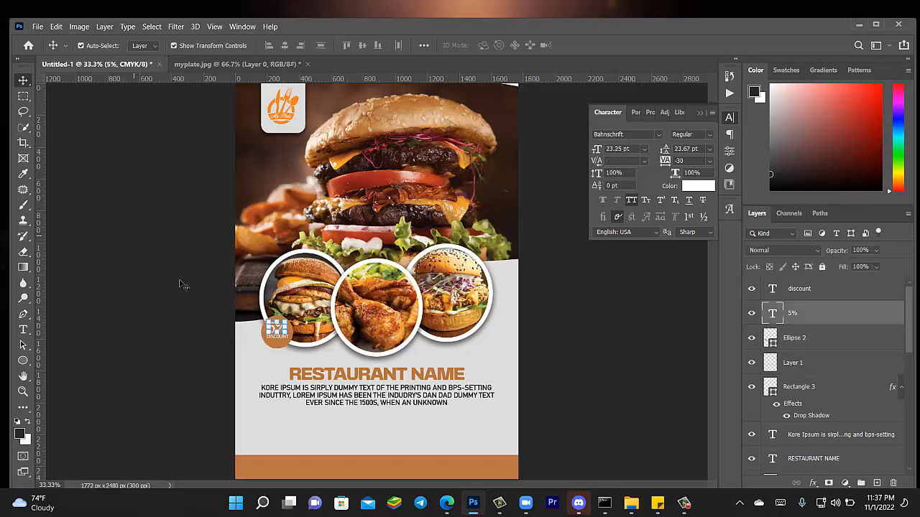
click(173, 310)
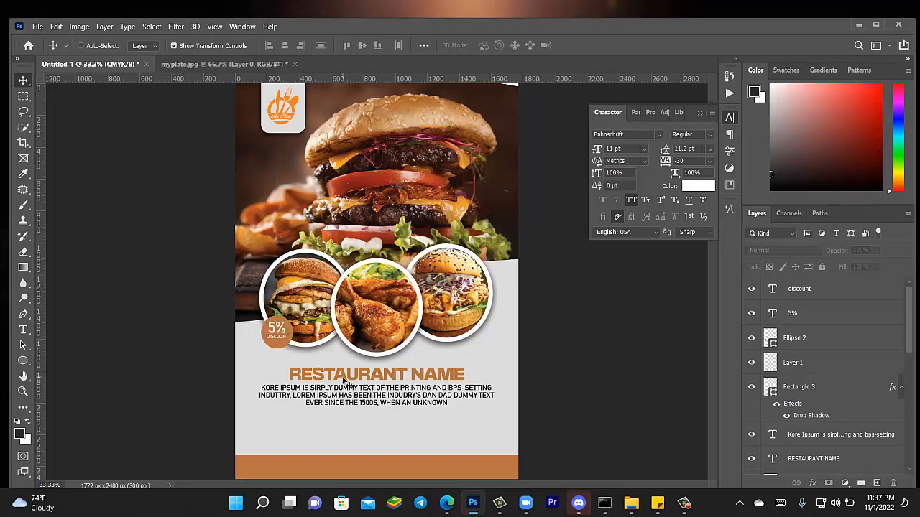
Fine-tune the positions of the 5% and discount texts inside the small circle
key(ctrl+plus)
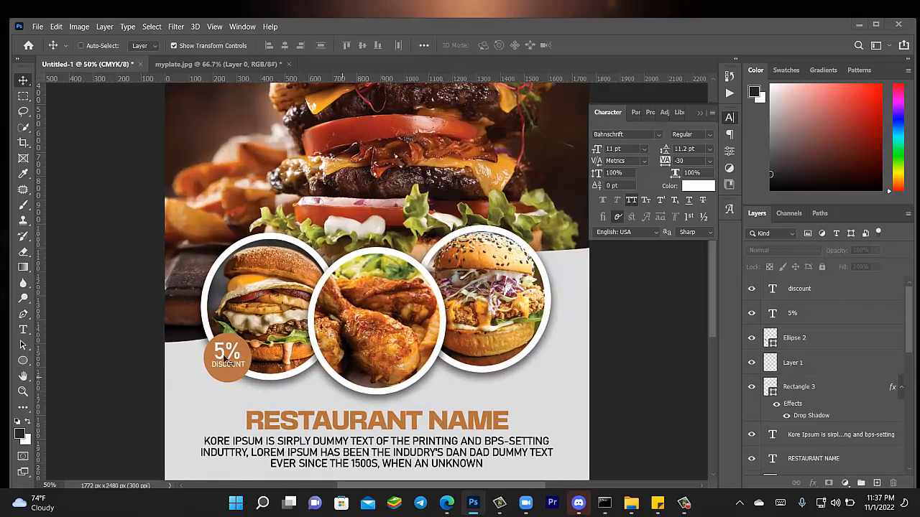
key(ctrl)
mouse_move(232, 370)
mouse_down()
mouse_move(227, 347)
mouse_move(232, 355)
mouse_up()
click(112, 324)
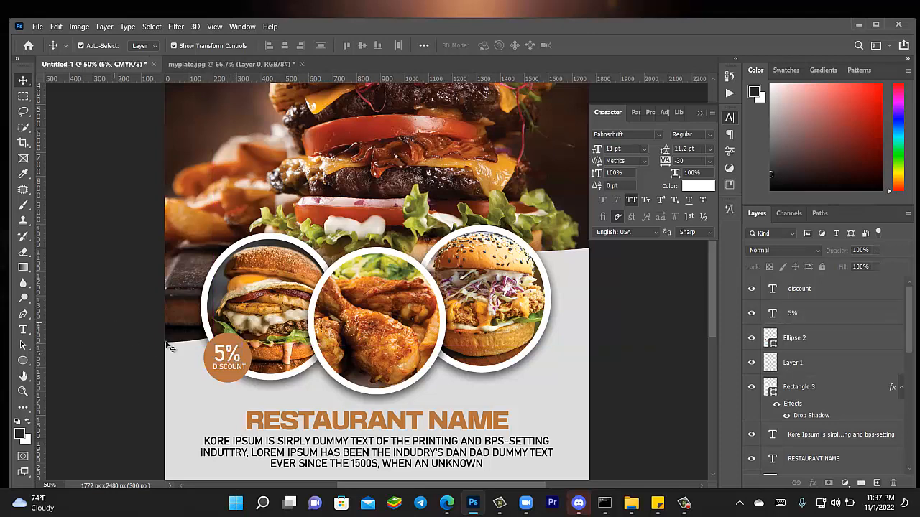
click(221, 350)
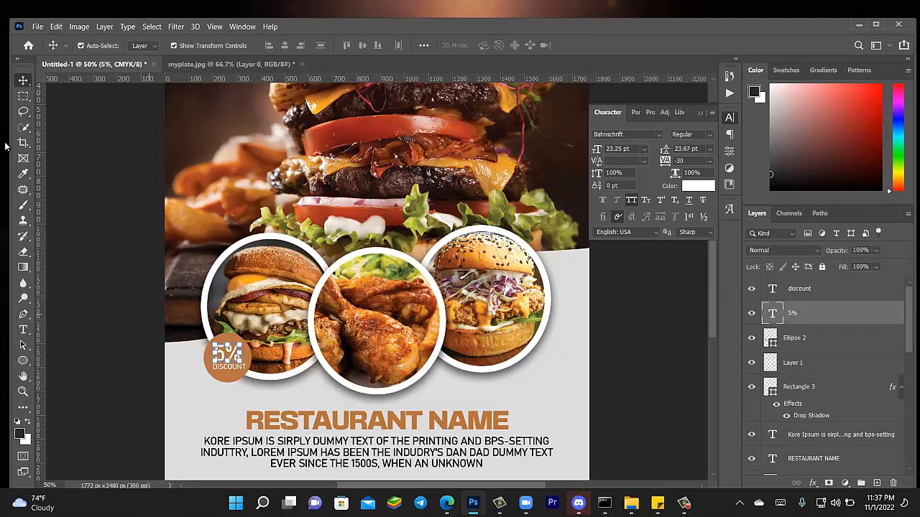
Select the small circle with its 5% and discount texts and place a copy over the upper edge of the middle chicken photo
drag(101, 187, 622, 294)
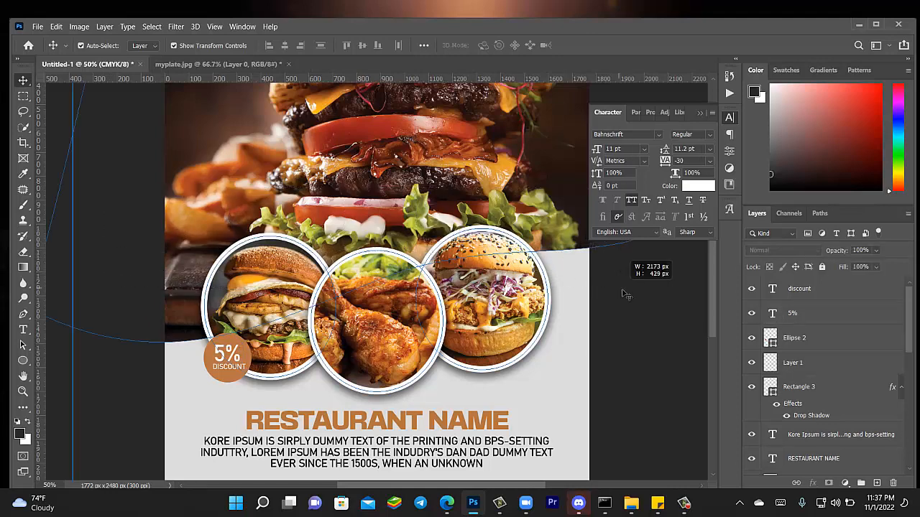
click(666, 301)
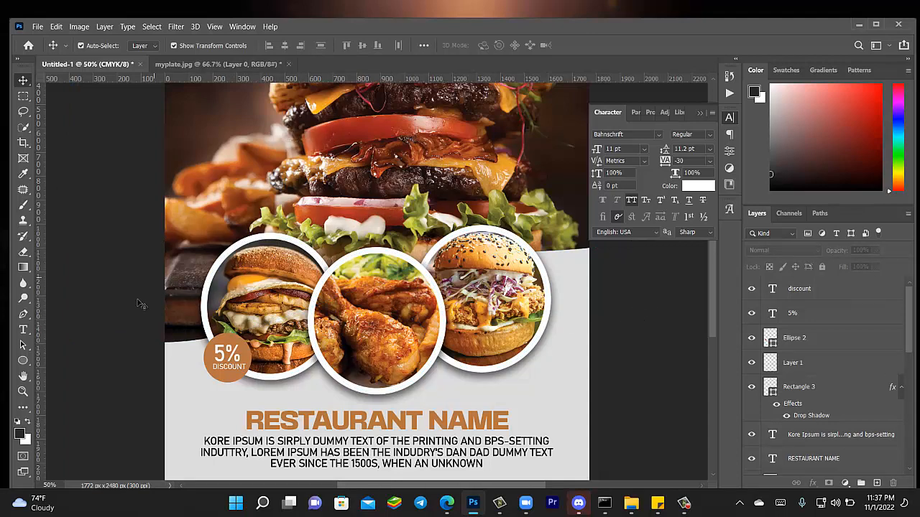
drag(128, 314, 226, 359)
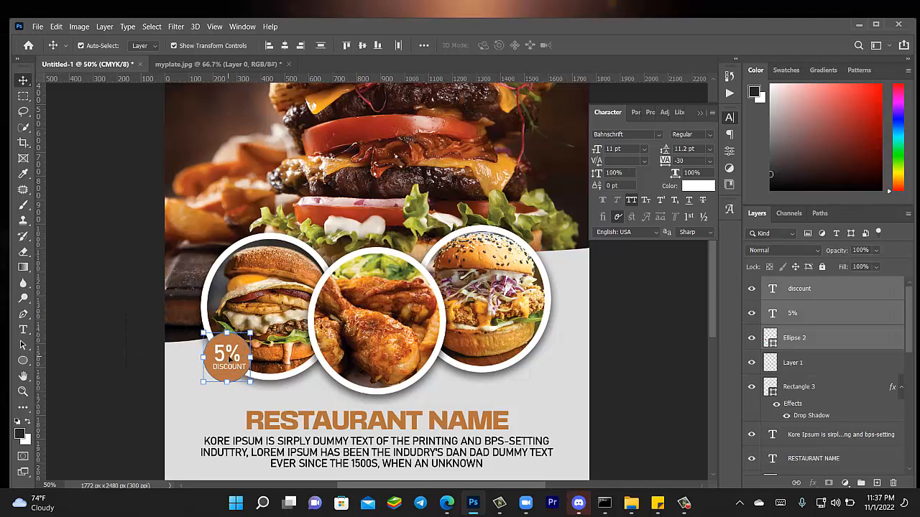
key(ctrl)
drag(230, 357, 380, 257)
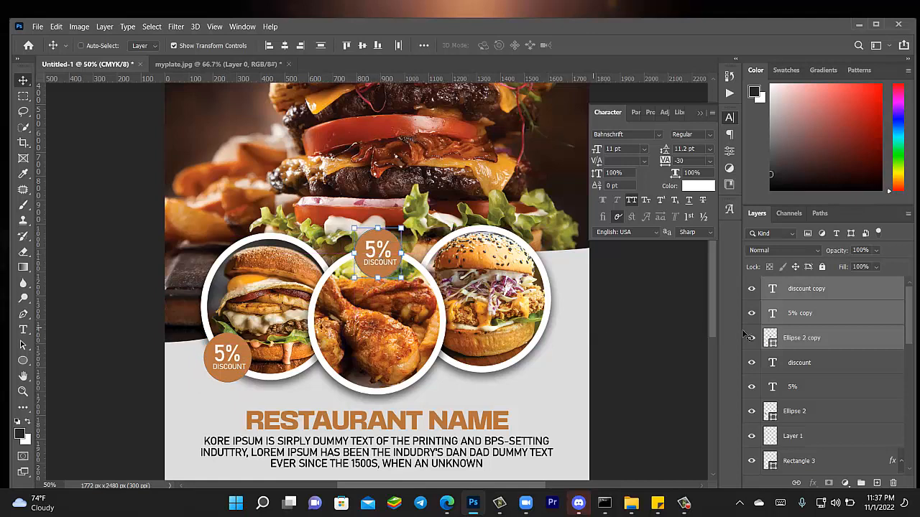
Duplicate the 5% discount badge from the middle photo and place the copy on the upper-right edge of the third burger photo
drag(858, 327, 877, 483)
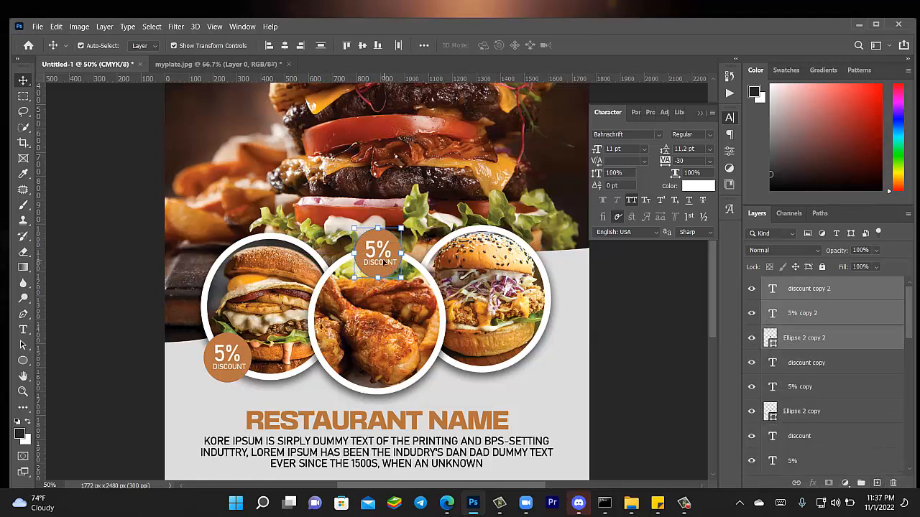
drag(385, 263, 543, 272)
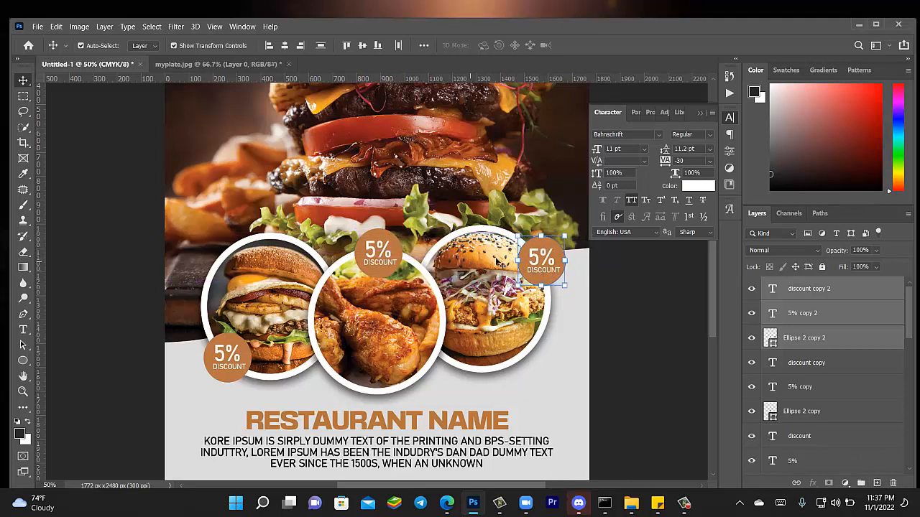
click(636, 294)
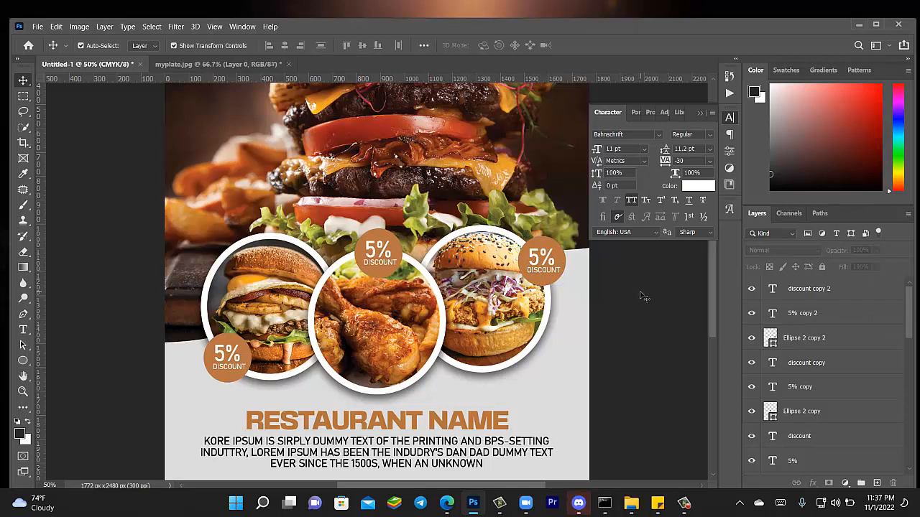
drag(630, 268, 548, 305)
click(637, 304)
Copy the contact block, from Contact Us through the site line, out of the sticky note and return to the flyer
scroll(712, 352, down, 5)
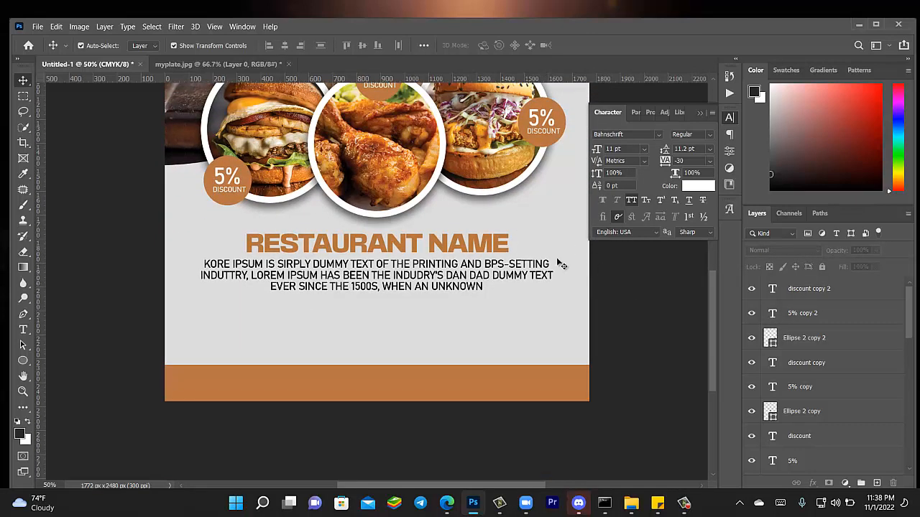
click(447, 502)
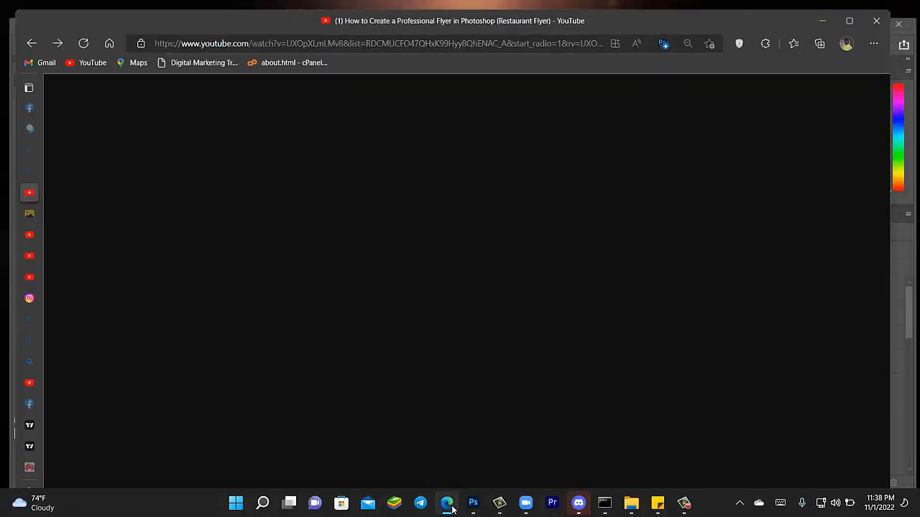
click(448, 503)
click(658, 504)
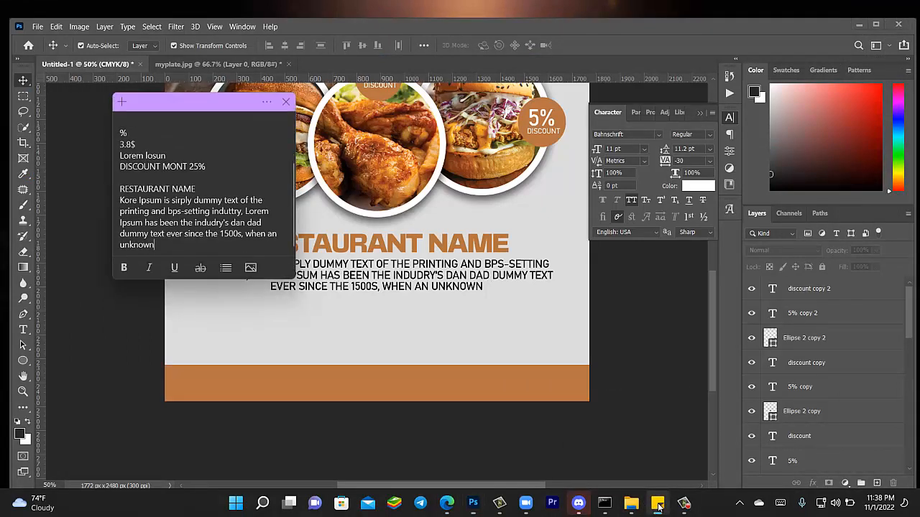
scroll(188, 163, up, 3)
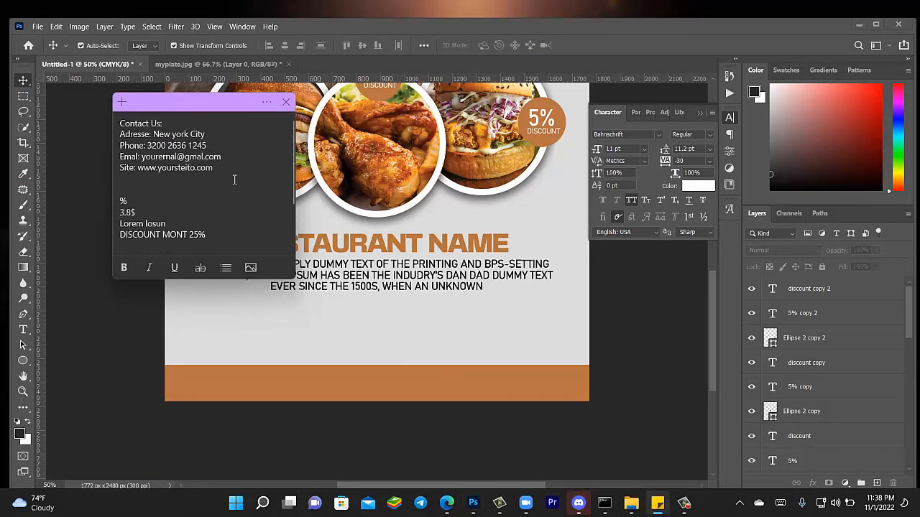
drag(213, 168, 116, 126)
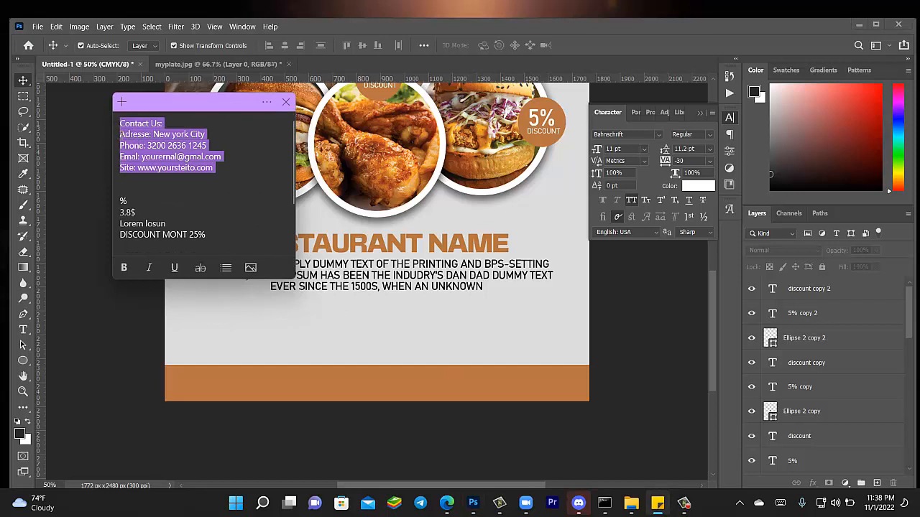
click(259, 330)
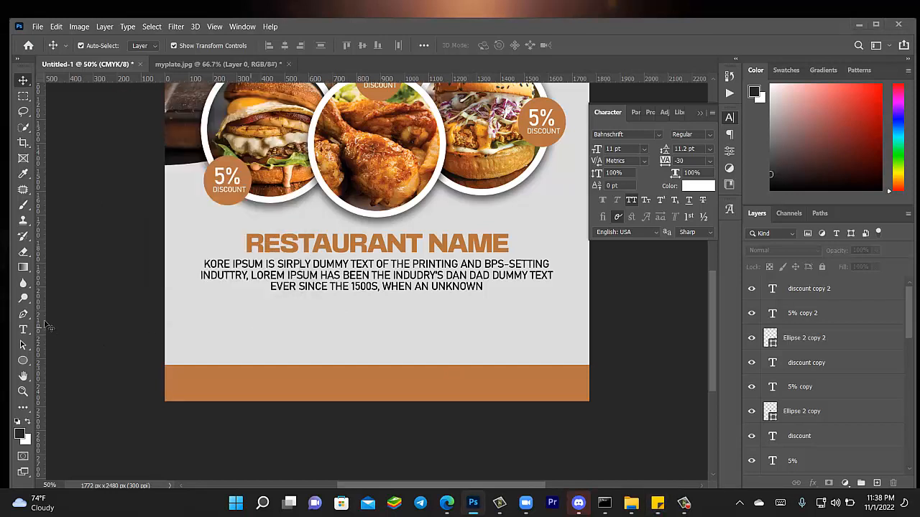
Draw a paragraph text box beneath the left part of the restaurant description and paste the copied contact details into it
click(24, 330)
click(24, 330)
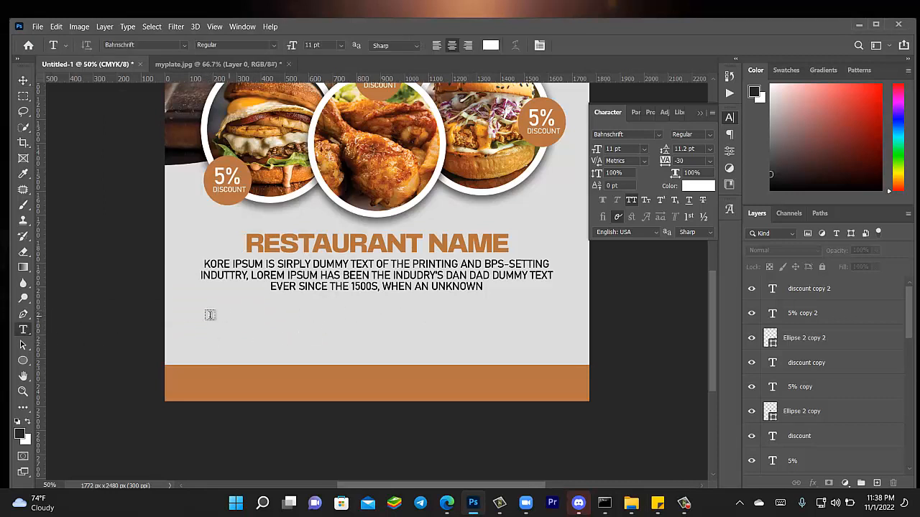
drag(198, 309, 329, 388)
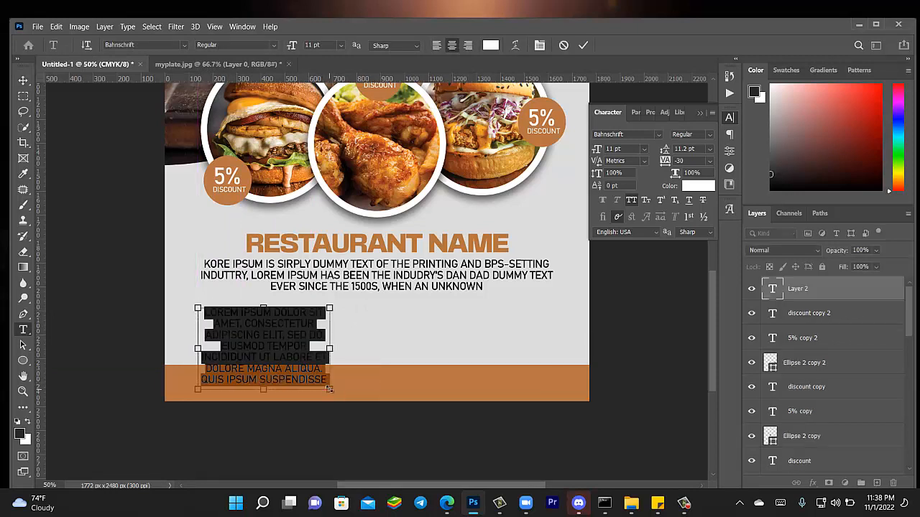
key(ctrl+v)
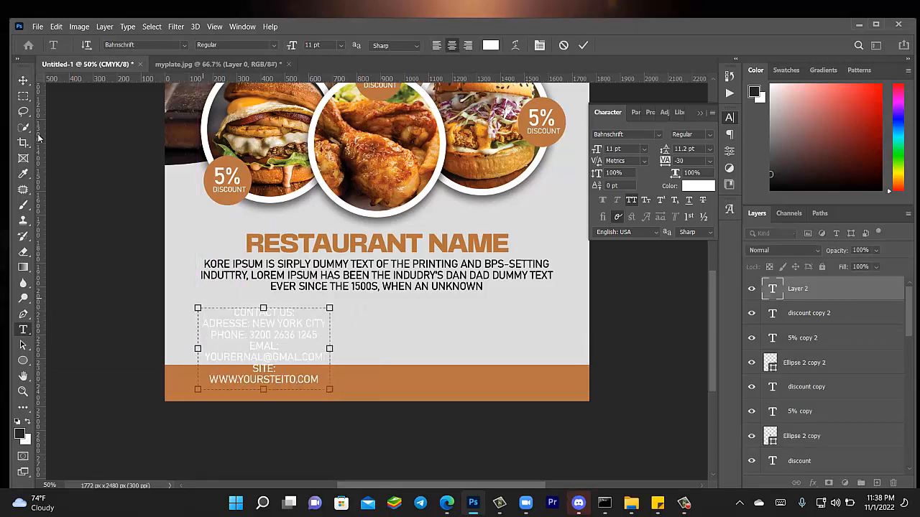
click(23, 81)
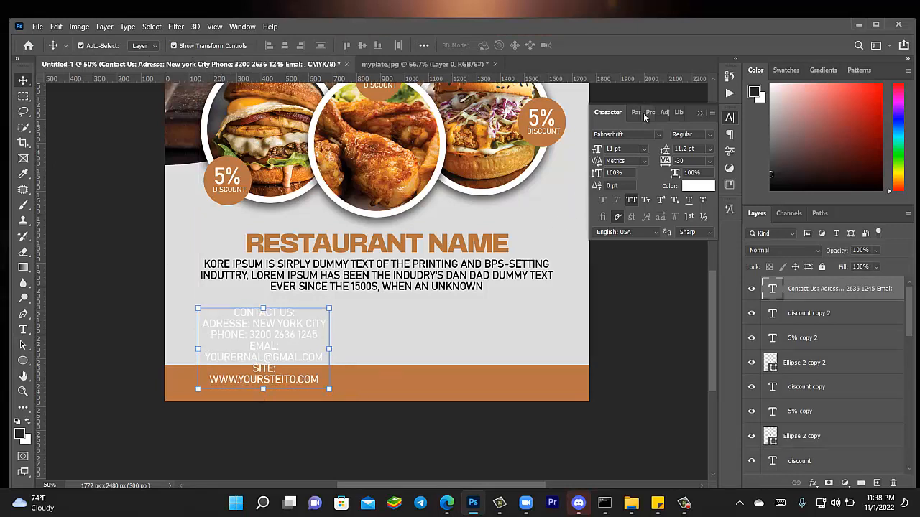
Left-align the contact details paragraph
click(637, 113)
click(603, 139)
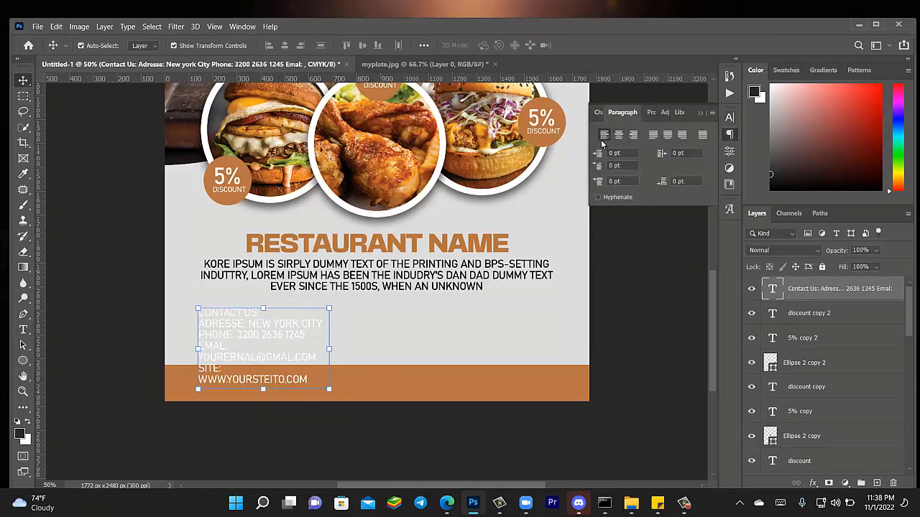
click(110, 320)
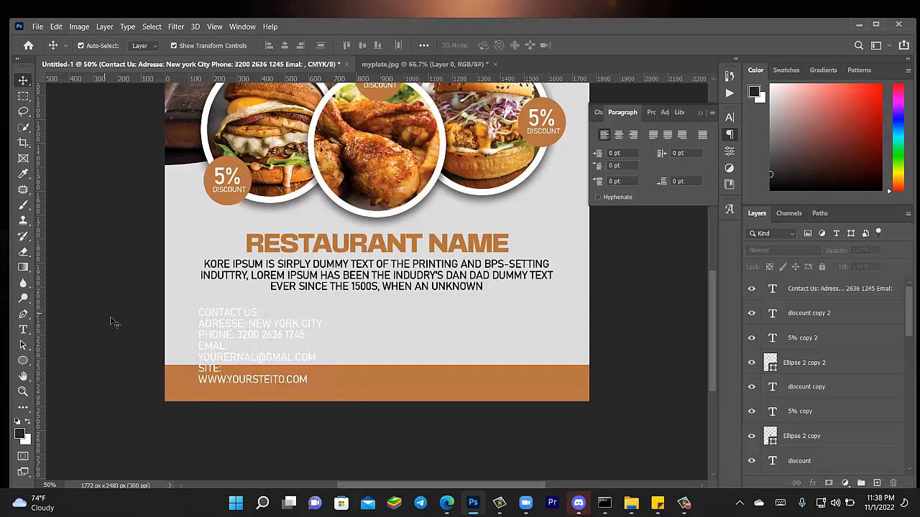
Widen the contact text box so each detail fits on one line, and correct the label "Emal" to "Email:"
click(23, 329)
click(200, 357)
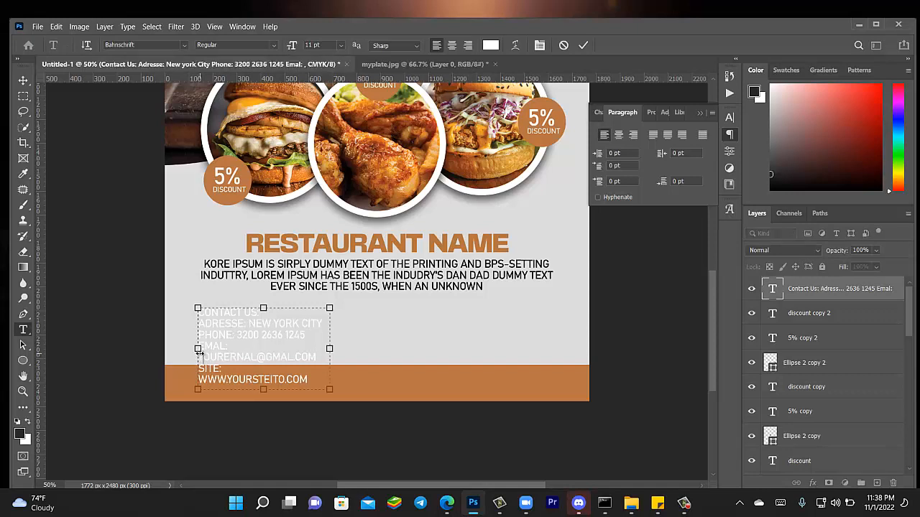
key(BackSpace)
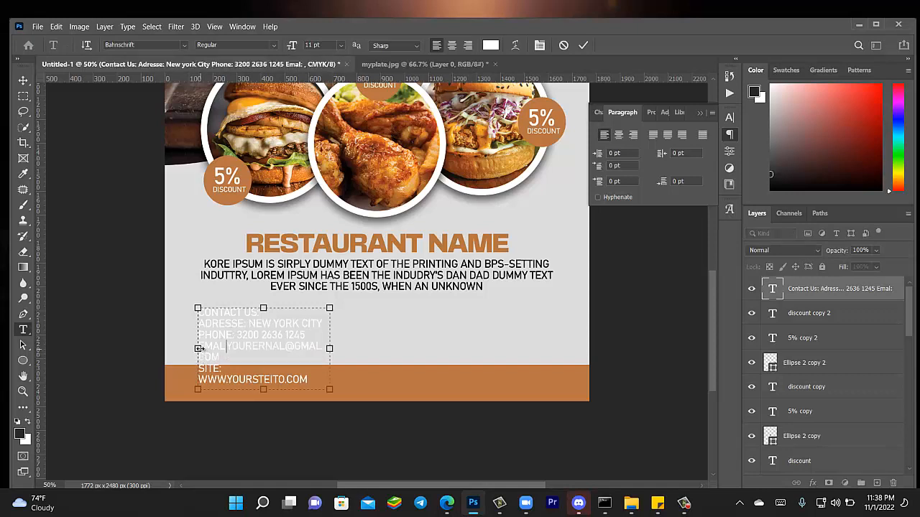
key(Return)
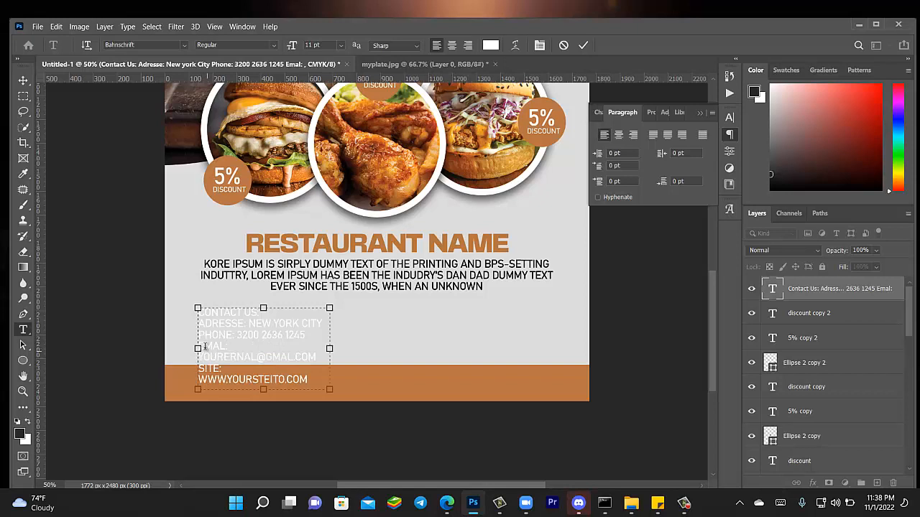
drag(337, 350, 355, 356)
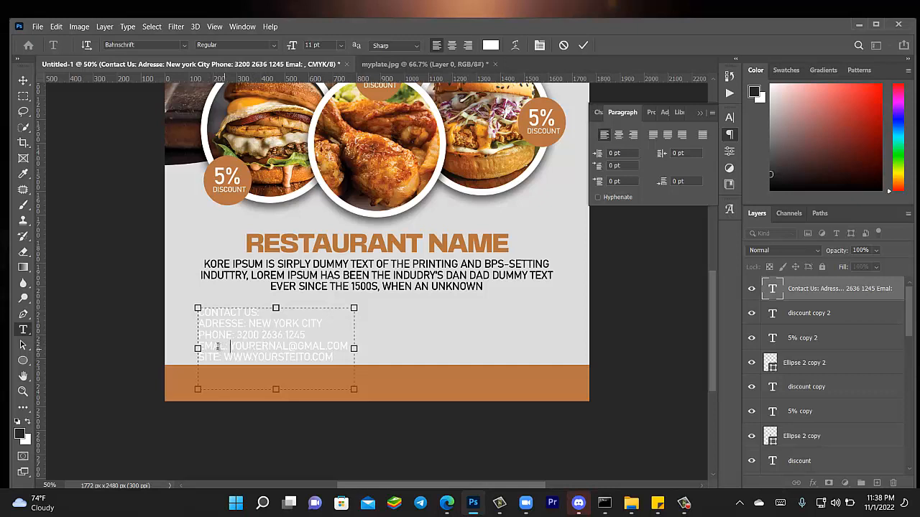
text(:)
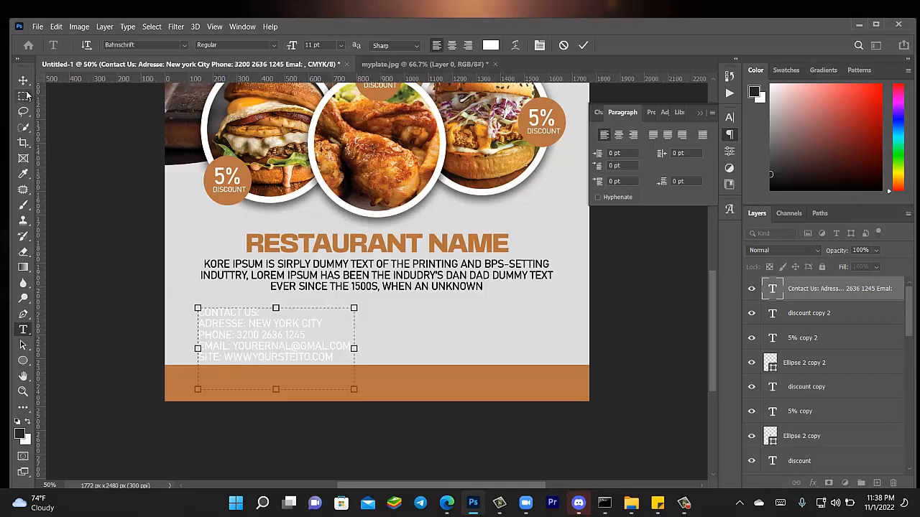
drag(261, 313, 204, 313)
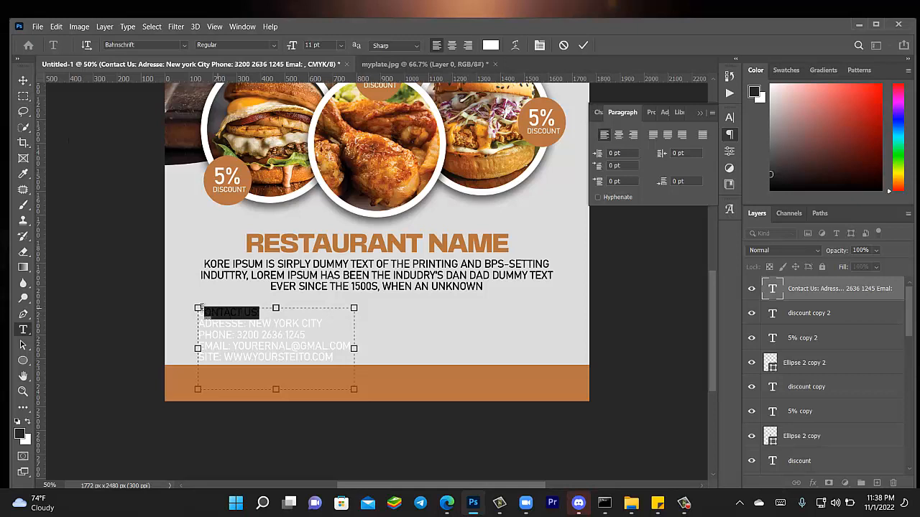
click(23, 80)
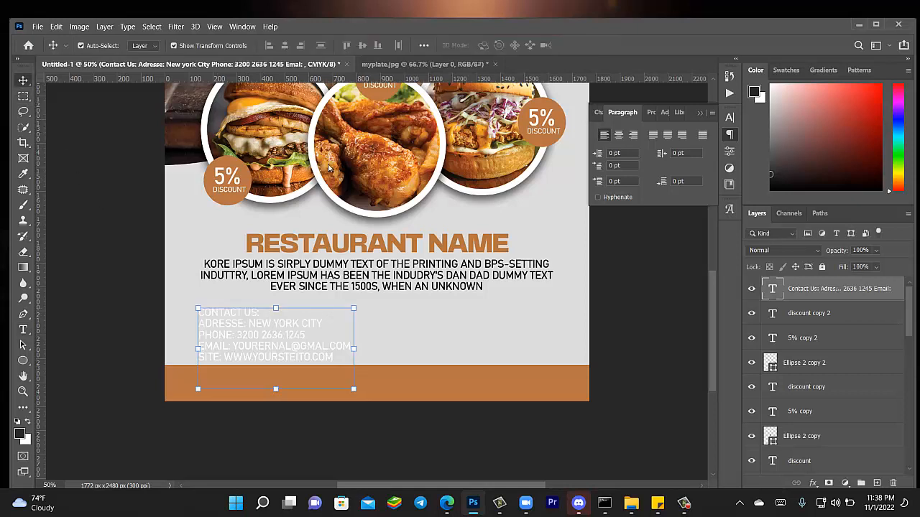
Recolor the whole contact text with the footer bar's orange-brown, b87544
click(605, 112)
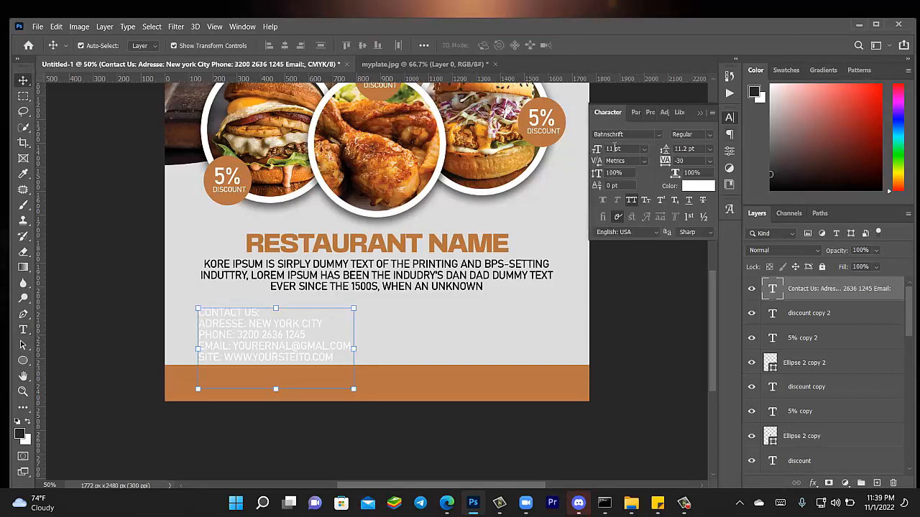
click(697, 187)
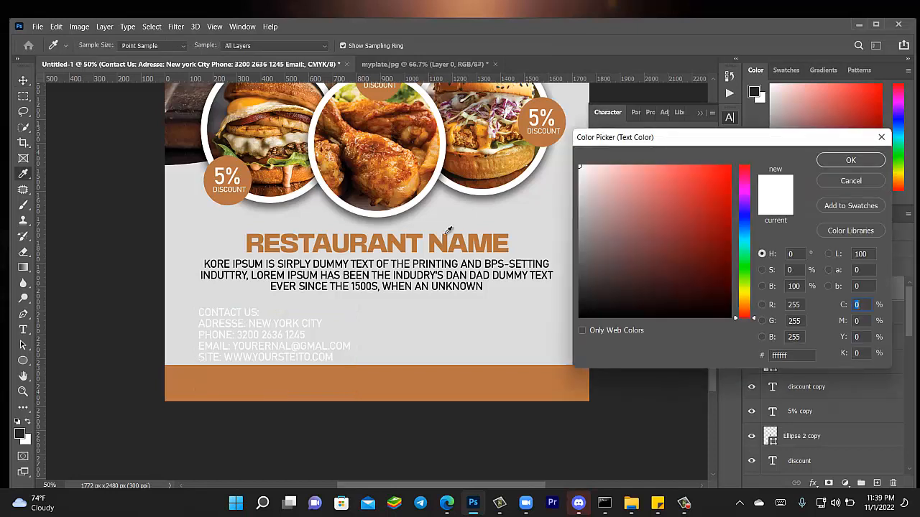
click(409, 179)
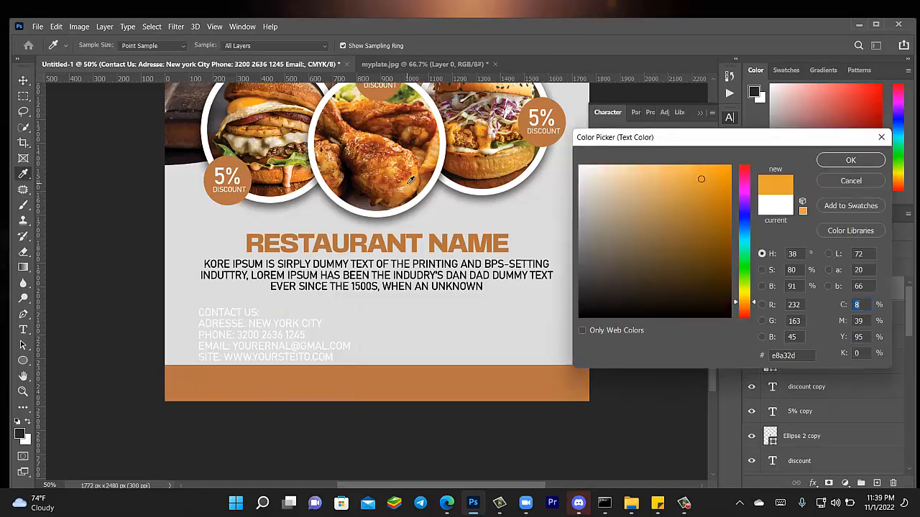
click(314, 374)
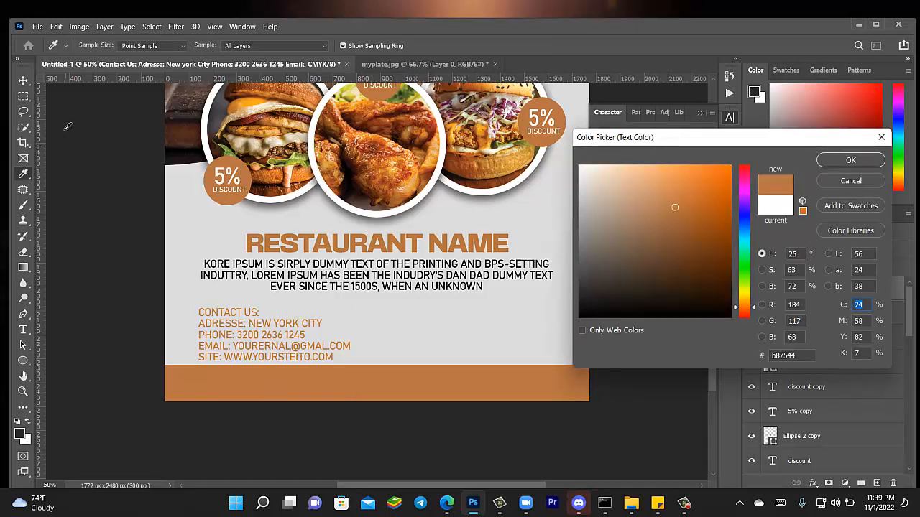
click(84, 191)
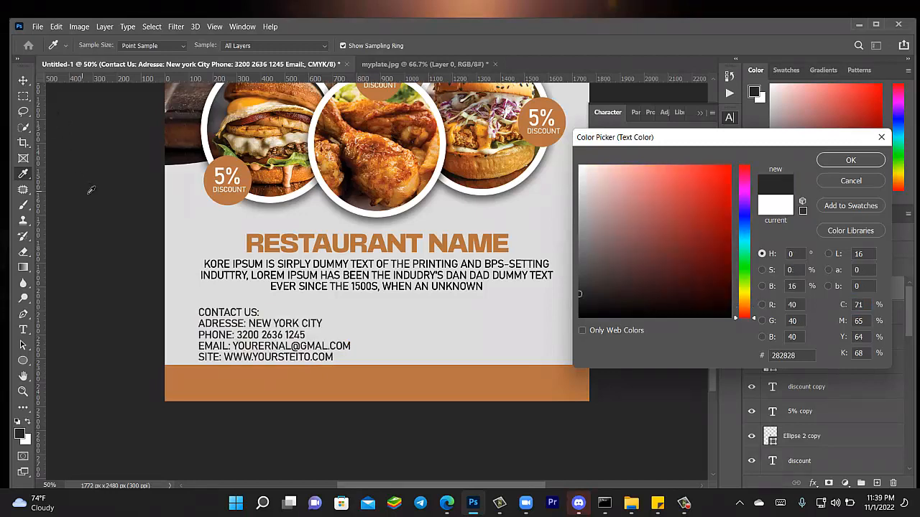
click(241, 388)
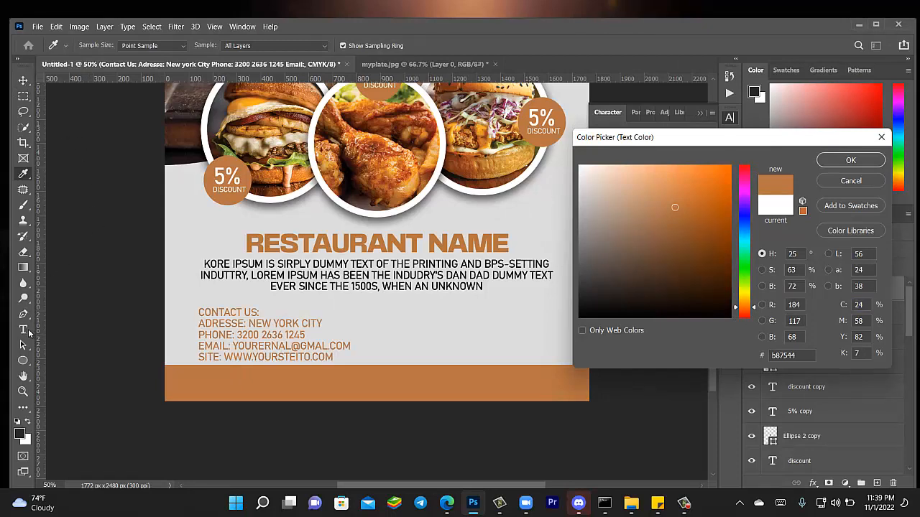
click(839, 164)
Recolor only the Contact Us heading in the contact text to near-black 040200
click(21, 333)
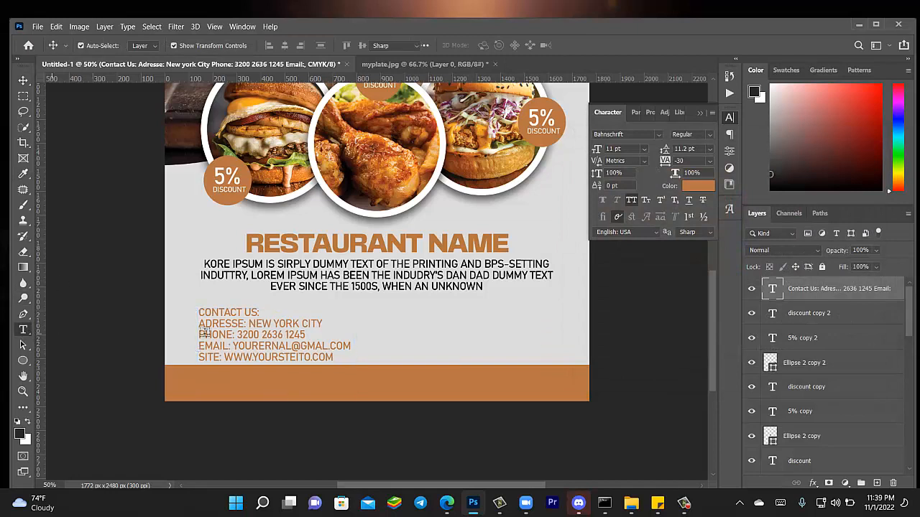
drag(260, 311, 198, 312)
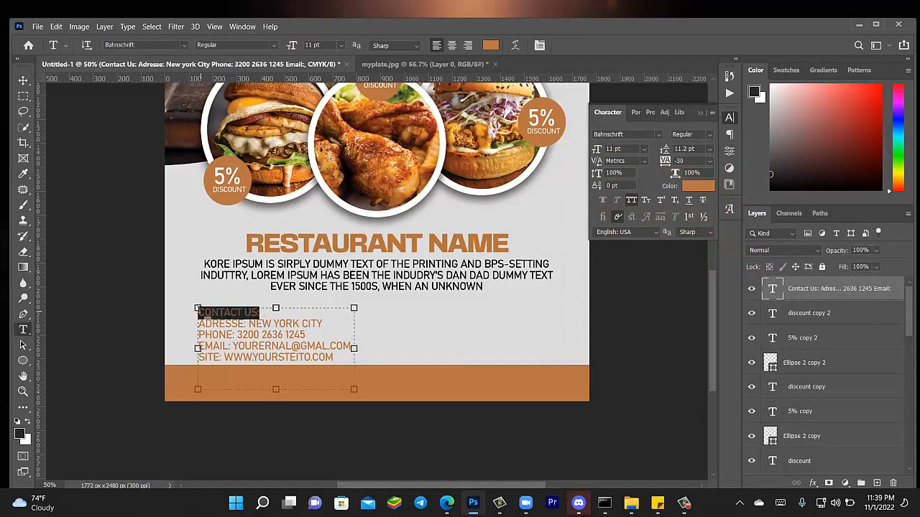
click(698, 186)
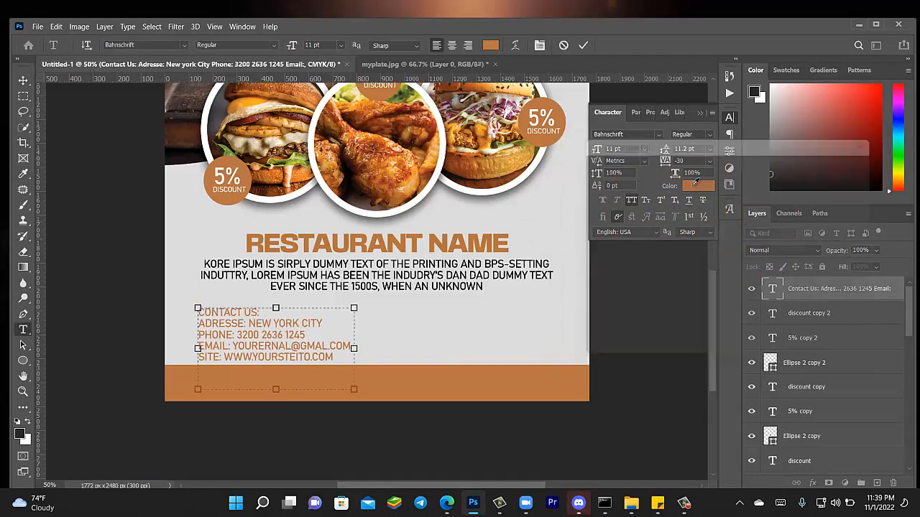
drag(622, 213, 730, 316)
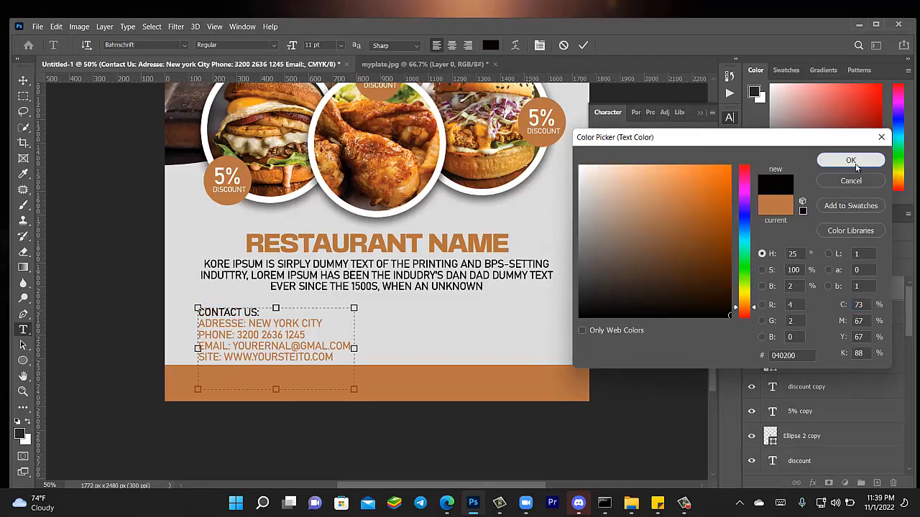
click(855, 163)
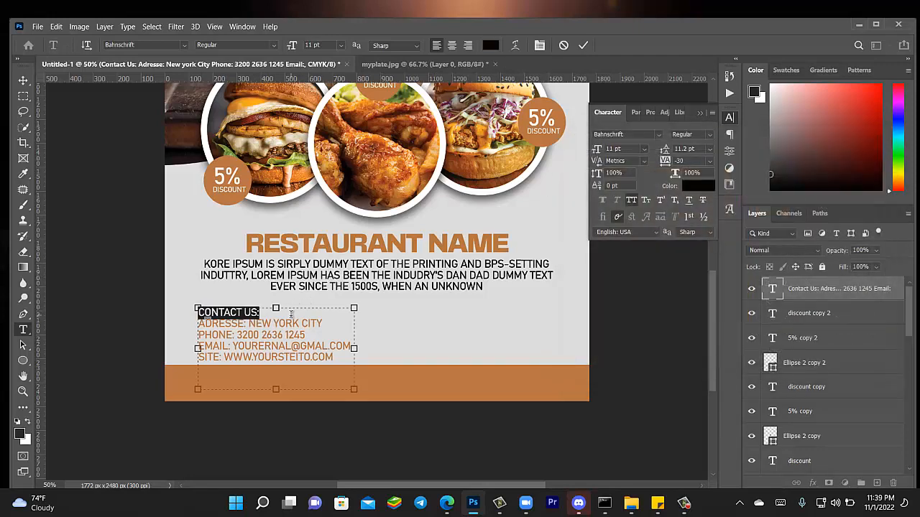
Remove the colon after the Contact Us heading and insert a blank line below it
click(291, 314)
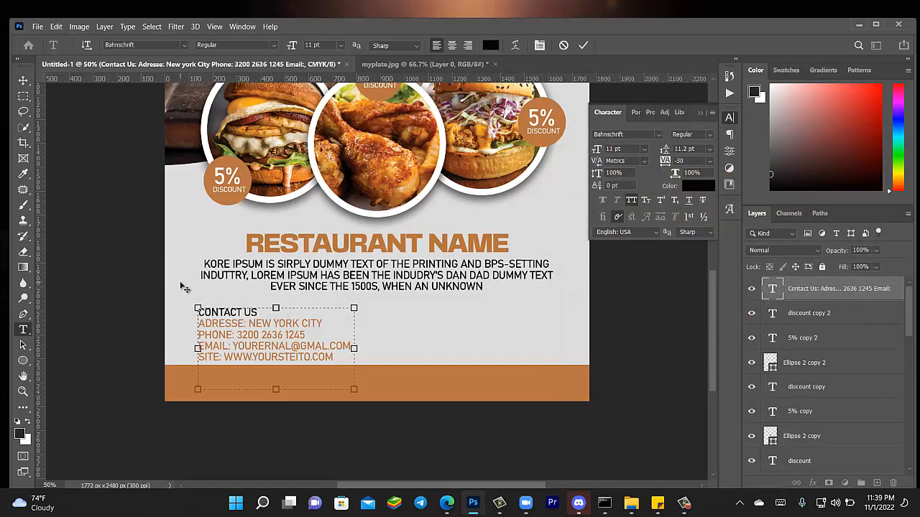
key(Return)
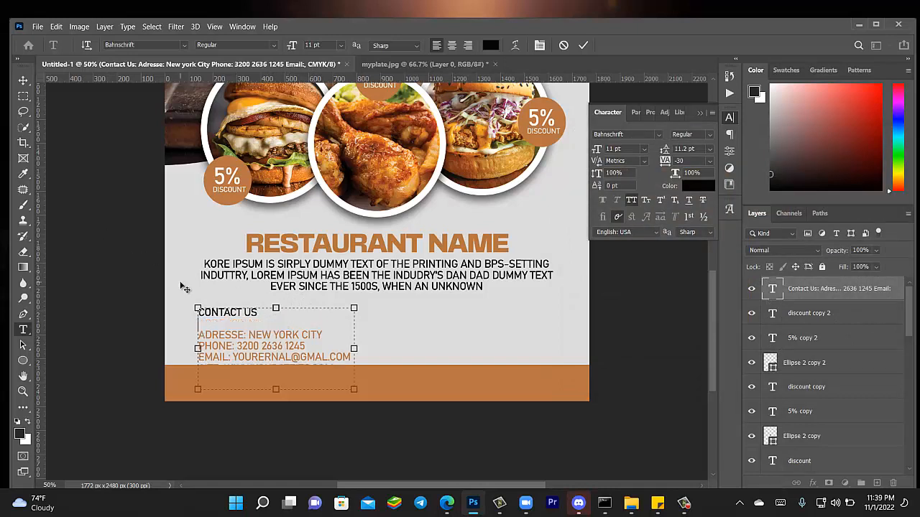
Scale the contact text block to about 81% and place it just above the footer bar
click(23, 81)
drag(229, 336, 225, 329)
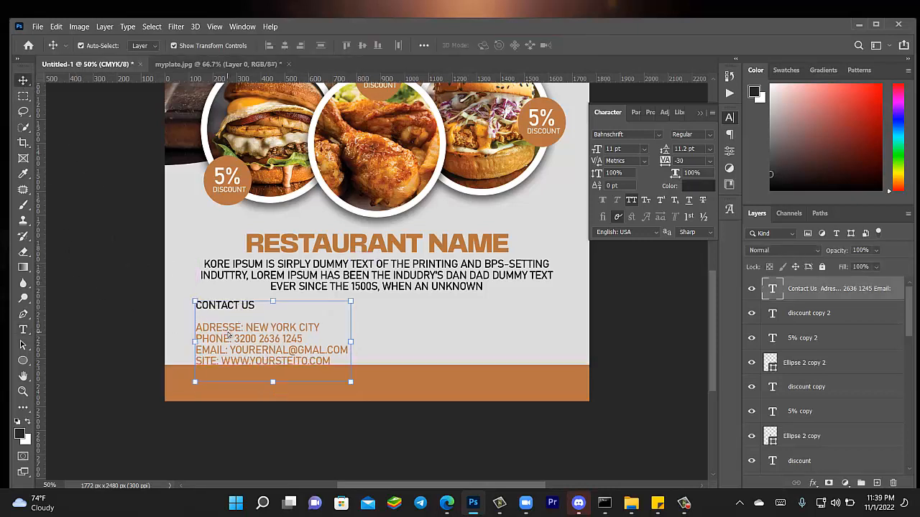
drag(349, 383, 320, 370)
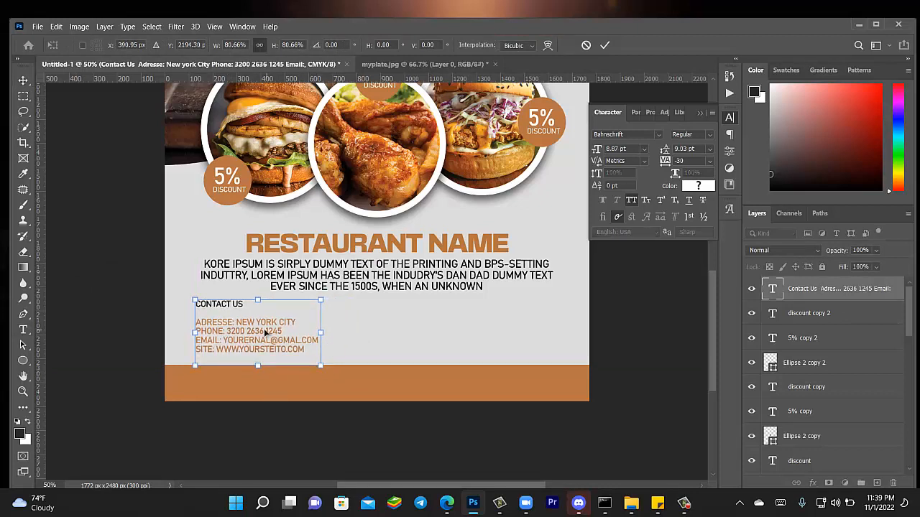
drag(266, 337, 271, 342)
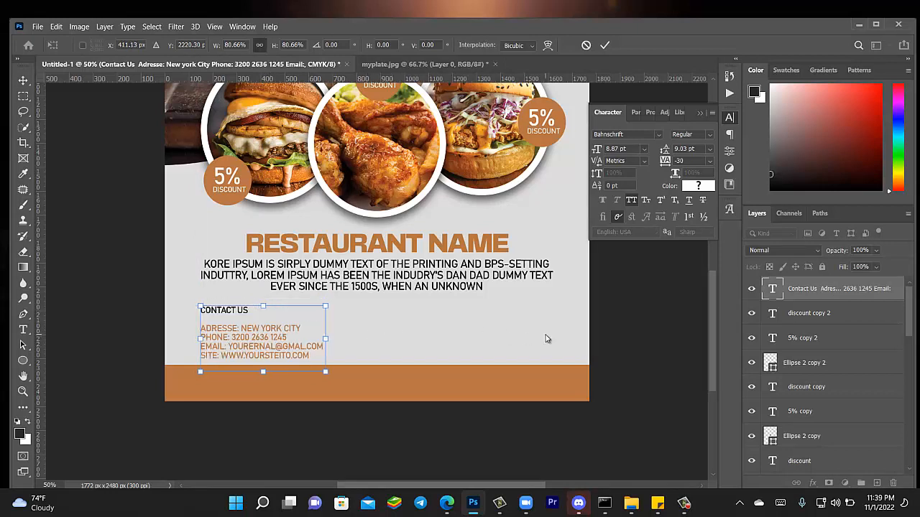
key(Return)
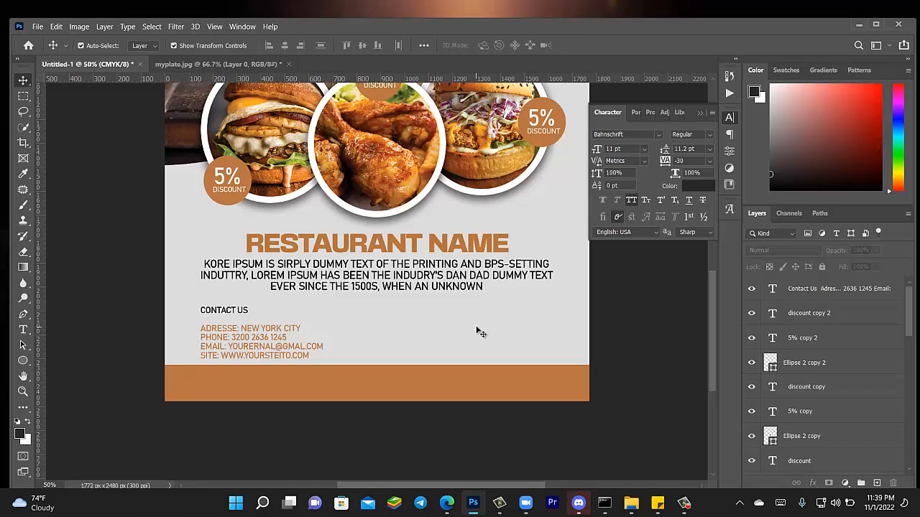
Lower the orange-brown footer bar to make it thinner, and shift the contact text down to sit just above it
key(ctrl+minus)
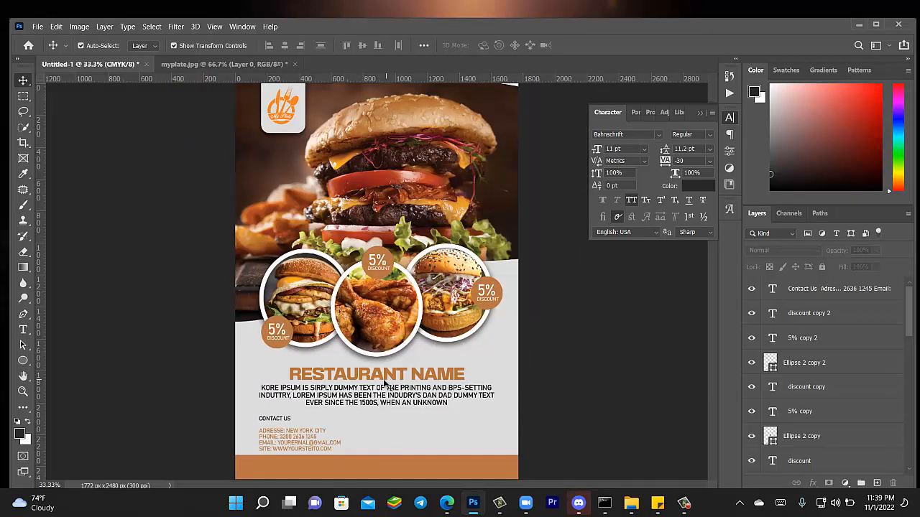
drag(352, 465, 350, 476)
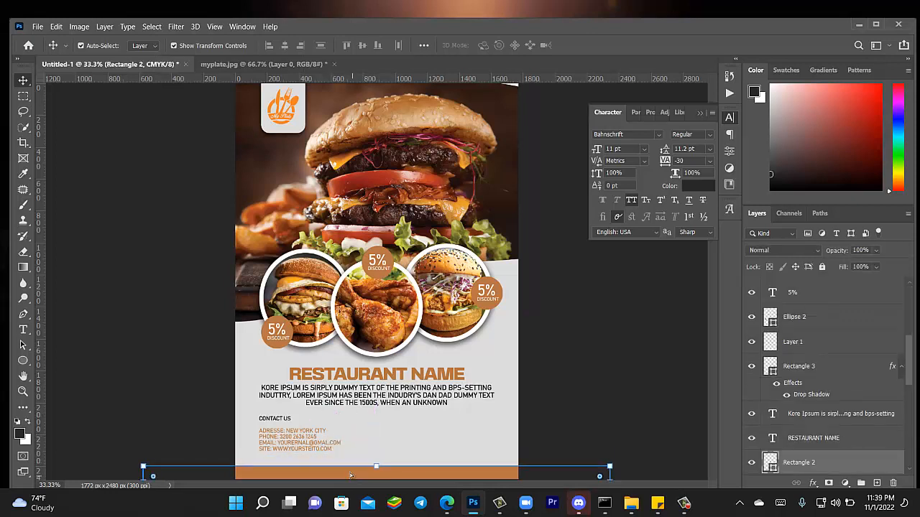
drag(286, 440, 288, 448)
click(561, 386)
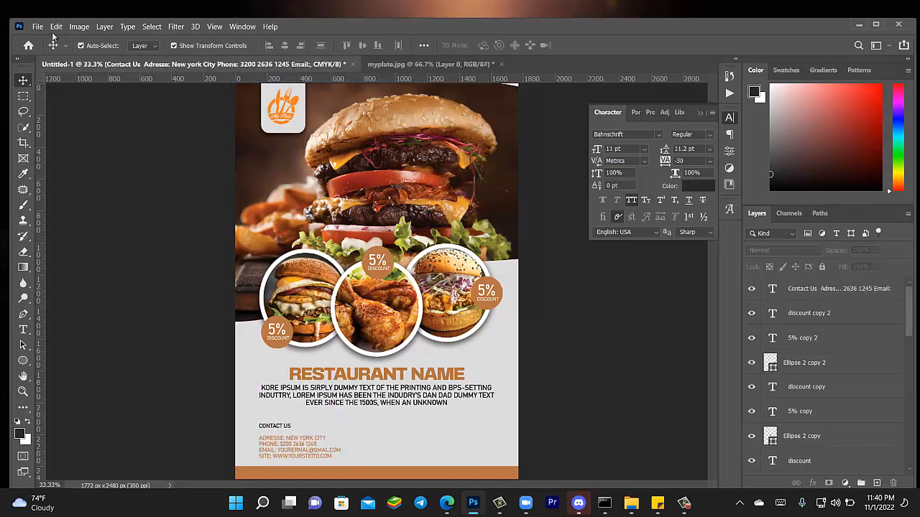
Open qrcode.png from the Downloads folder
click(41, 30)
click(53, 49)
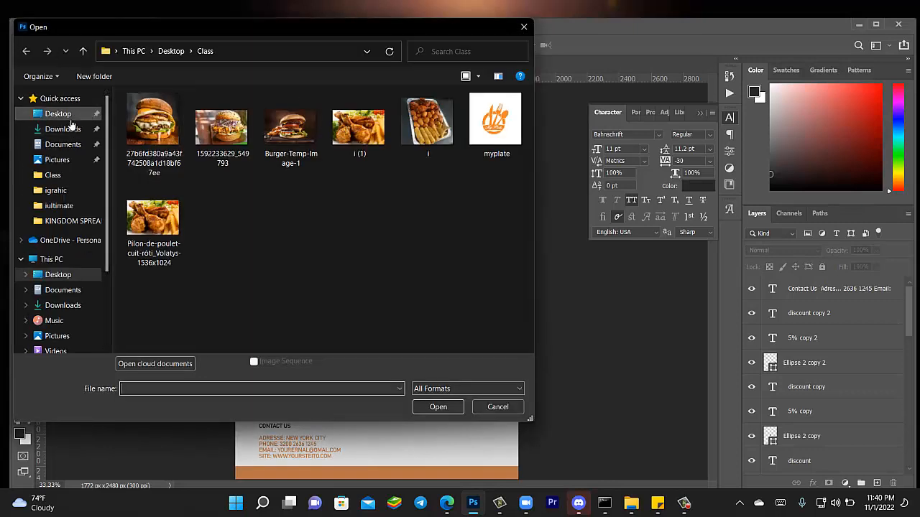
click(58, 114)
click(62, 129)
double_click(168, 148)
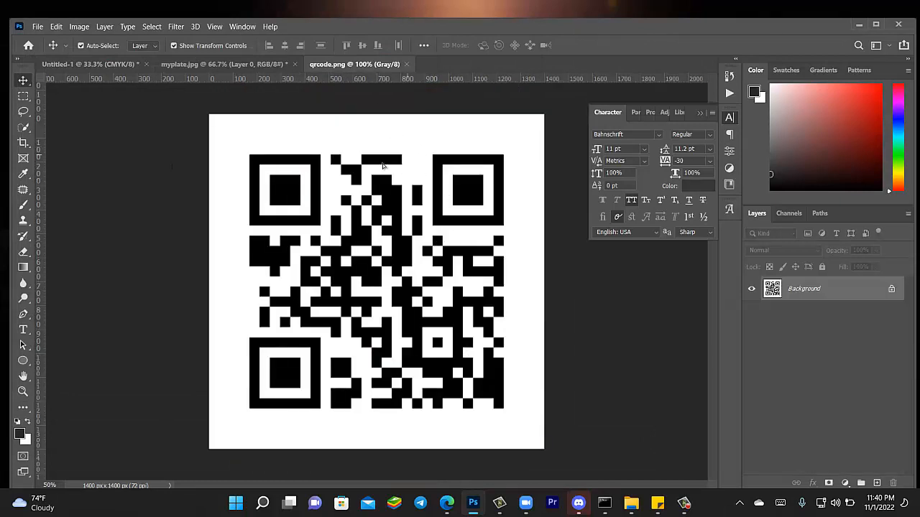
Convert the QR code's background to a normal layer and bring it into the flyer document
drag(383, 165, 250, 130)
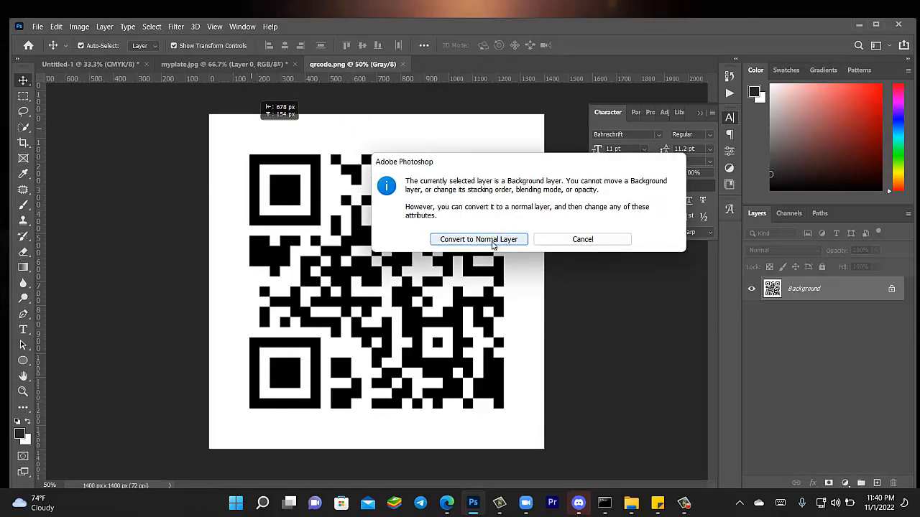
click(478, 239)
drag(470, 247, 464, 457)
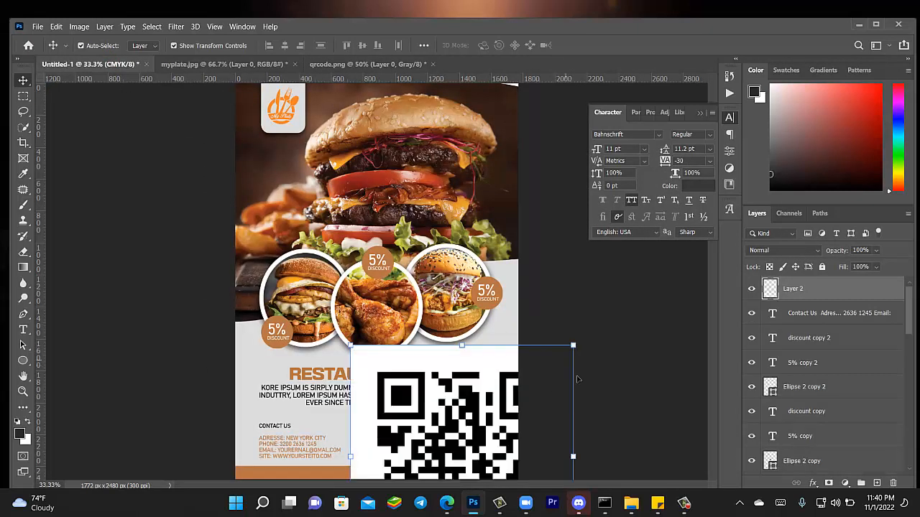
Scale the QR code to about 28% and place it at the flyer's lower right, opposite the contact text
key(ctrl+t)
drag(573, 346, 489, 431)
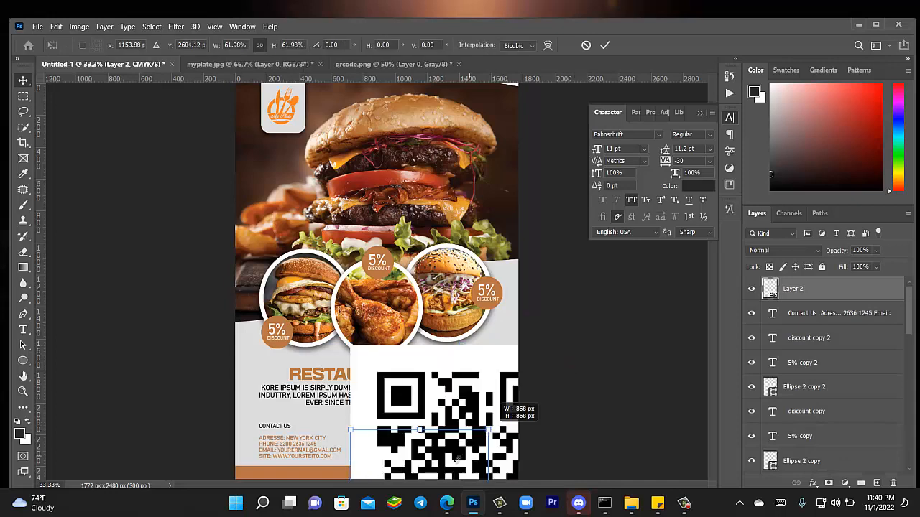
drag(440, 447, 429, 335)
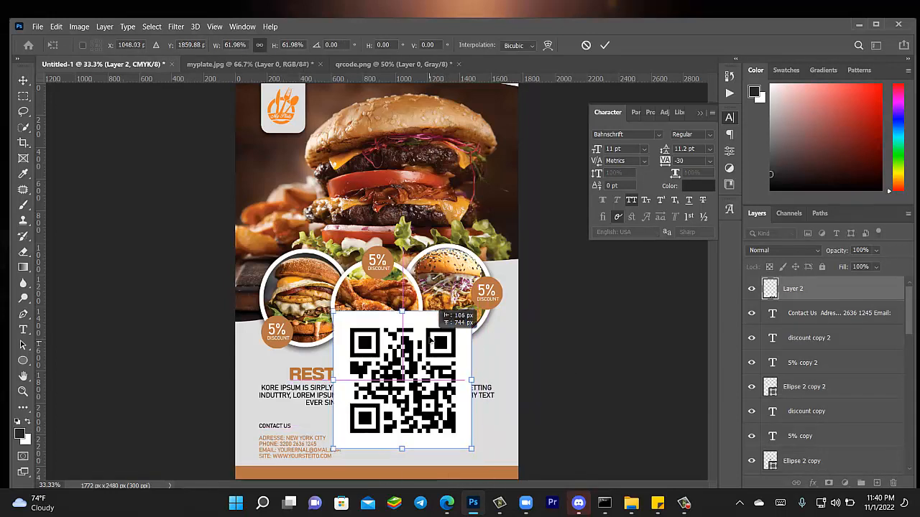
drag(467, 447, 467, 428)
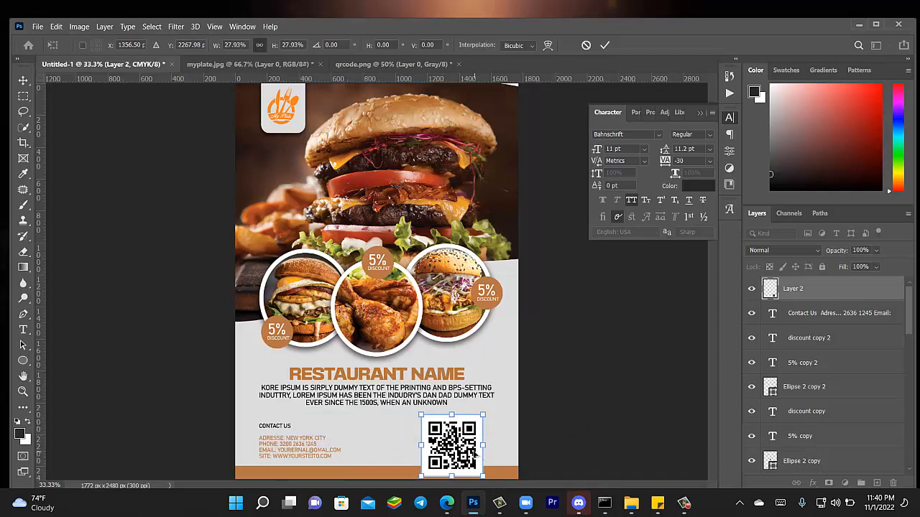
key(Return)
Scale the QR code by a further 82% so its lower edge sits on the top of the footer bar
key(ctrl+t)
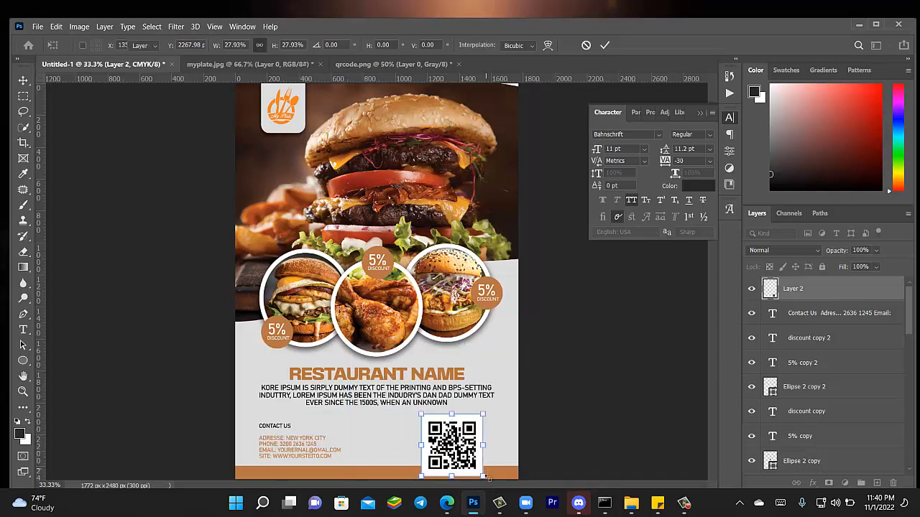
drag(477, 471, 474, 468)
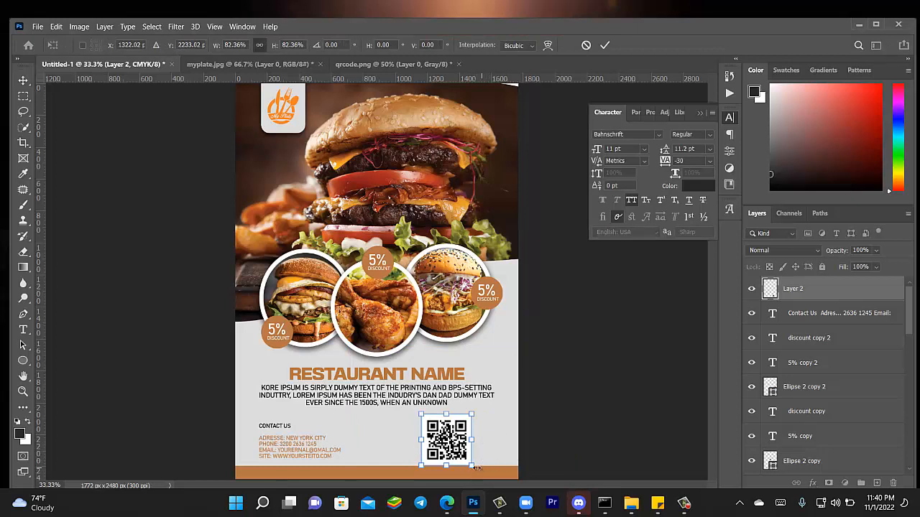
click(23, 81)
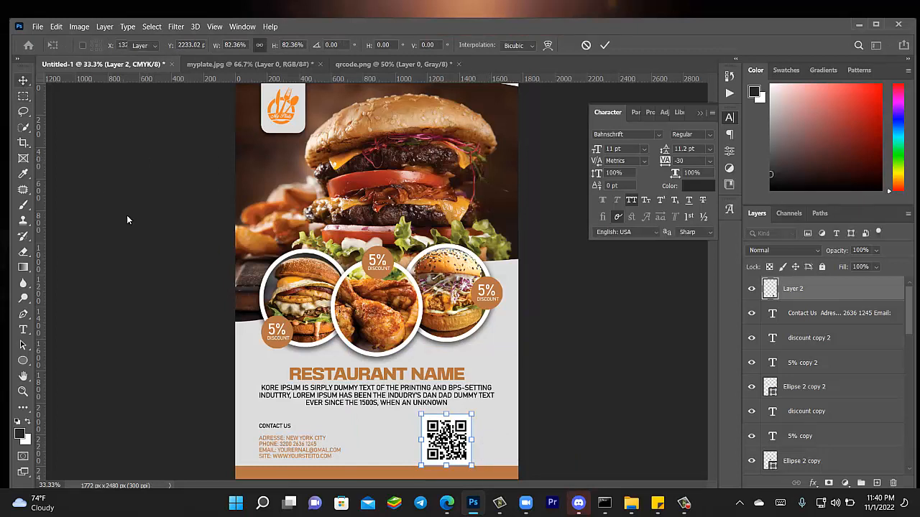
click(152, 243)
Move the contact text and the QR code closer together toward the middle of the flyer
drag(309, 445, 327, 447)
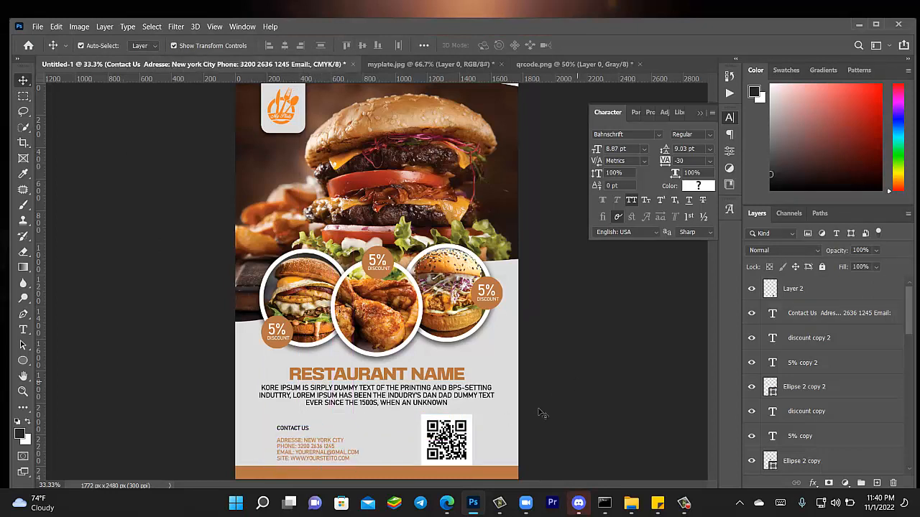
drag(455, 441, 452, 431)
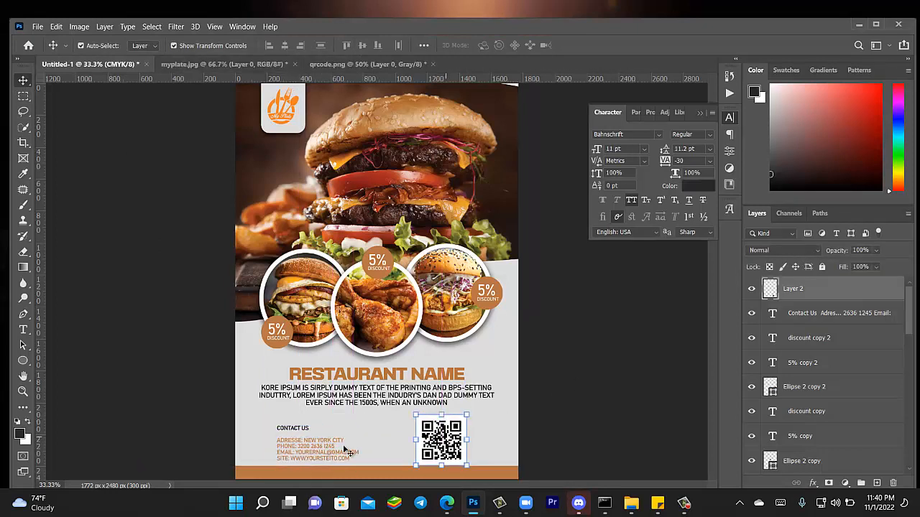
drag(329, 454, 351, 455)
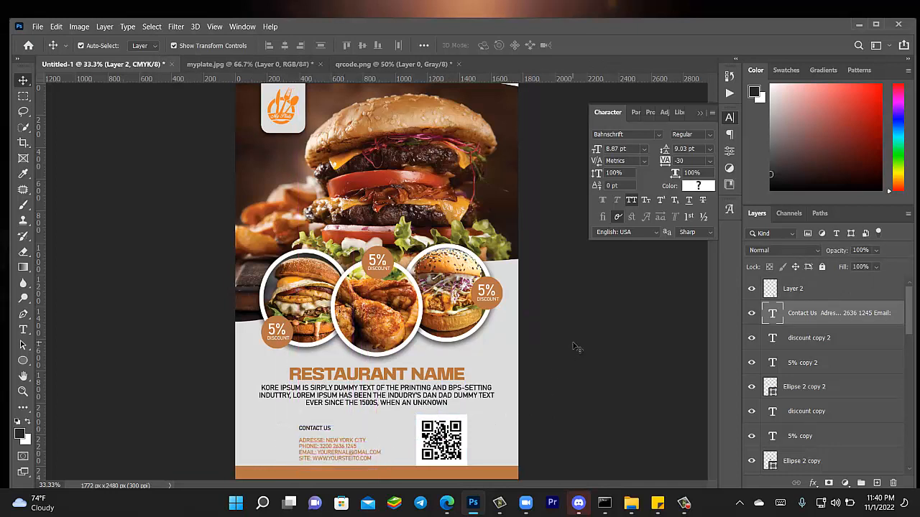
click(574, 347)
Hide the contact text layer and move the QR code to the flyer's horizontal center below the paragraph
click(350, 458)
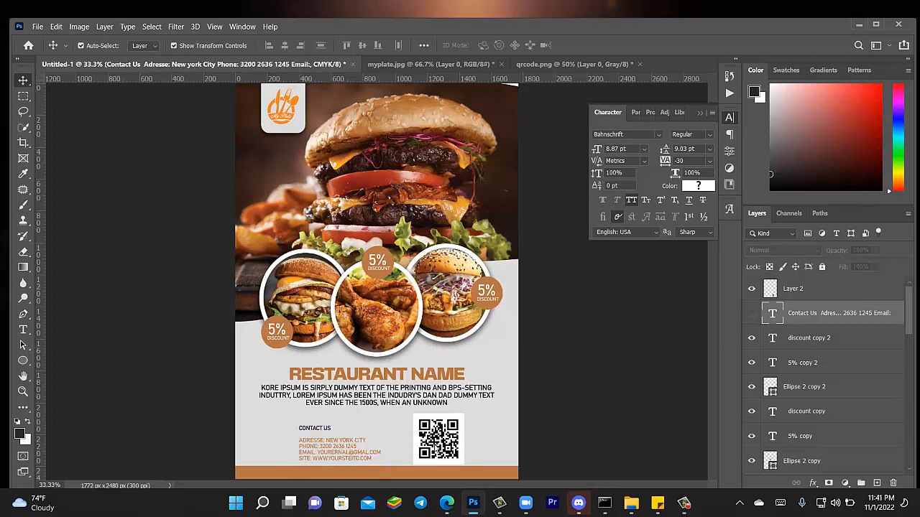
click(752, 313)
click(792, 288)
drag(440, 428, 376, 429)
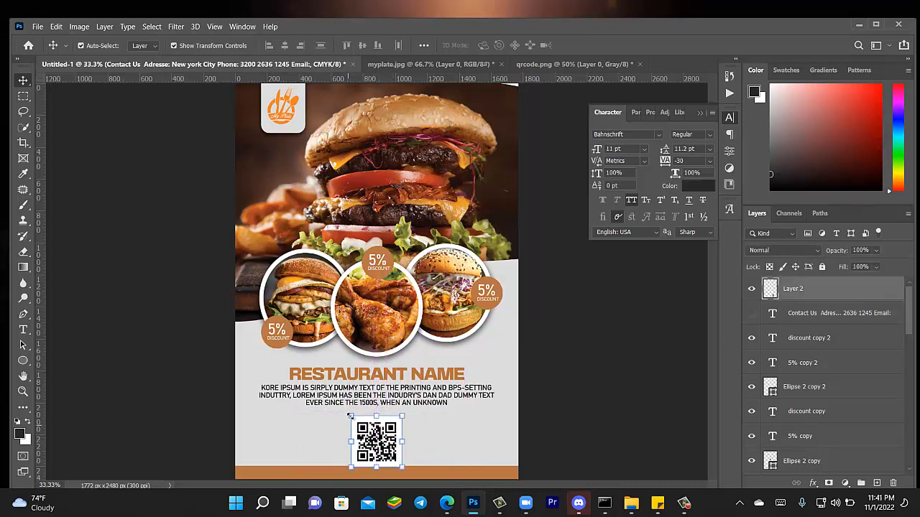
Enlarge the QR code to about 109% and move it down so it overlaps the footer bar
key(ctrl+t)
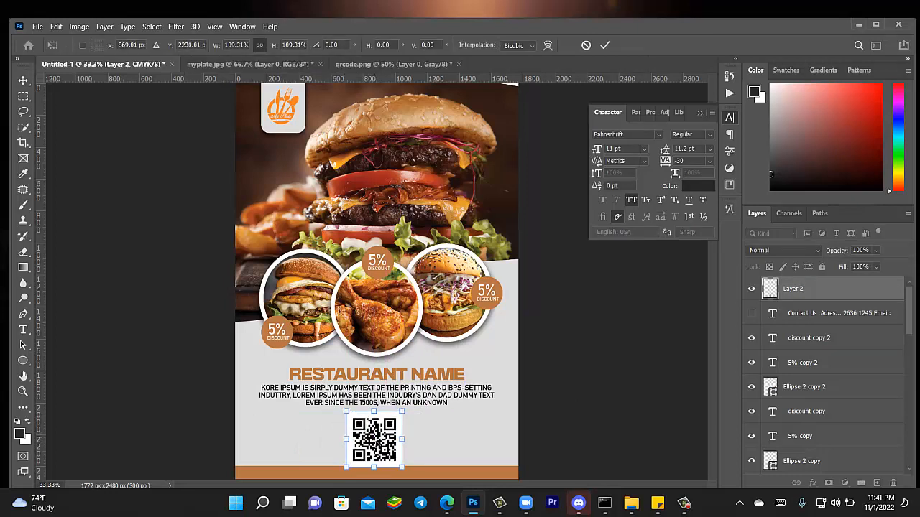
drag(377, 420, 371, 438)
key(Return)
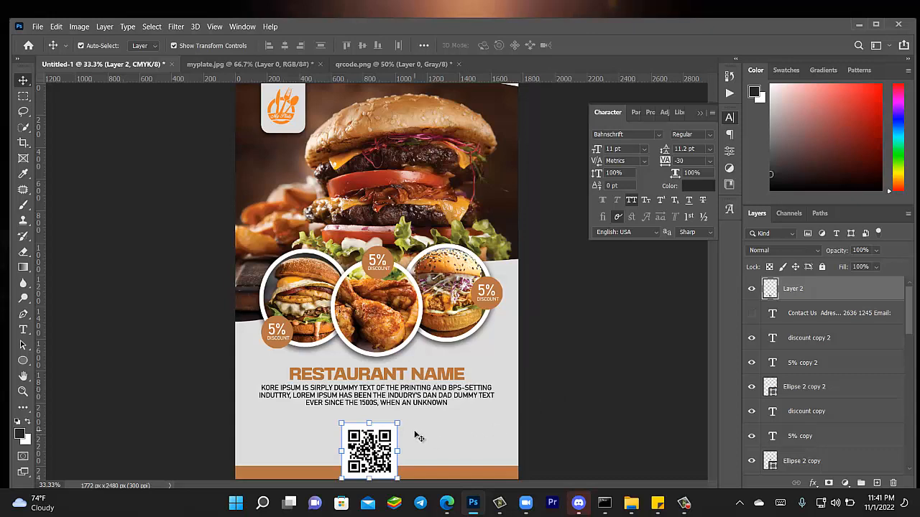
Center the QR code under the paragraph and raise the footer bar behind its lower part
key(ctrl+plus)
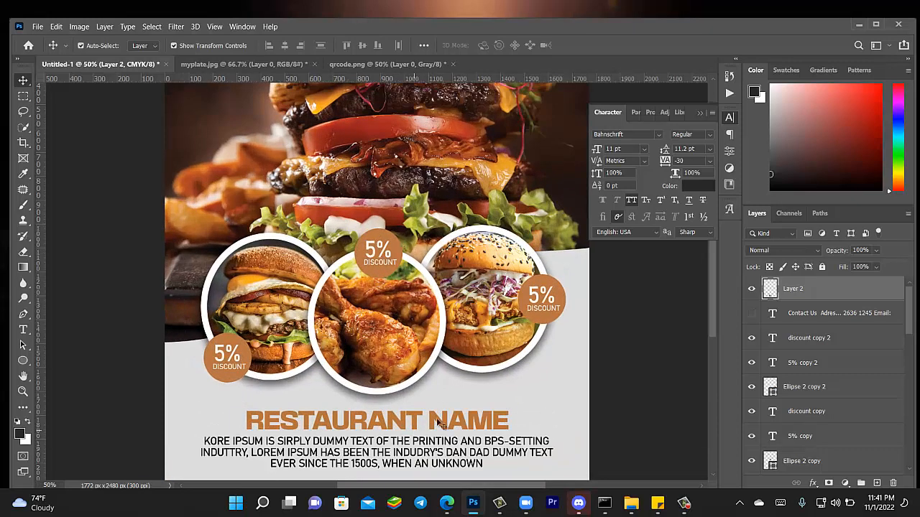
drag(711, 311, 711, 345)
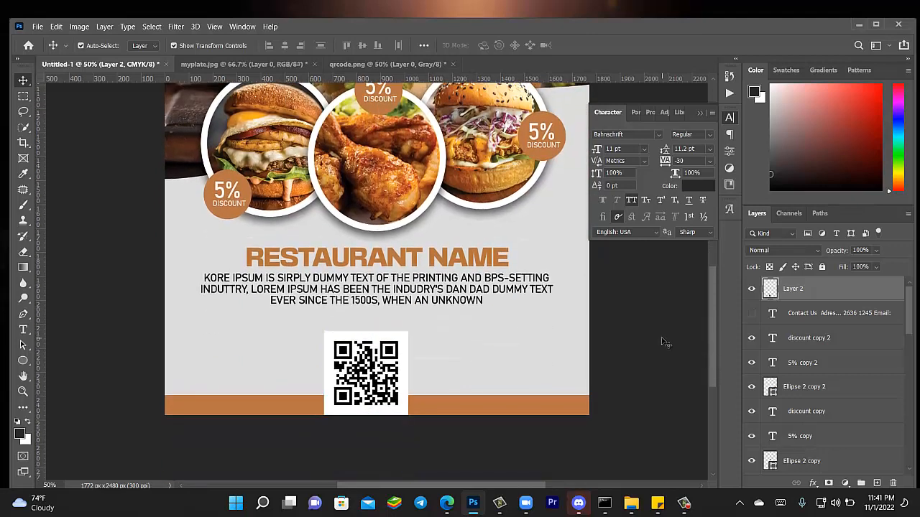
drag(399, 399, 399, 388)
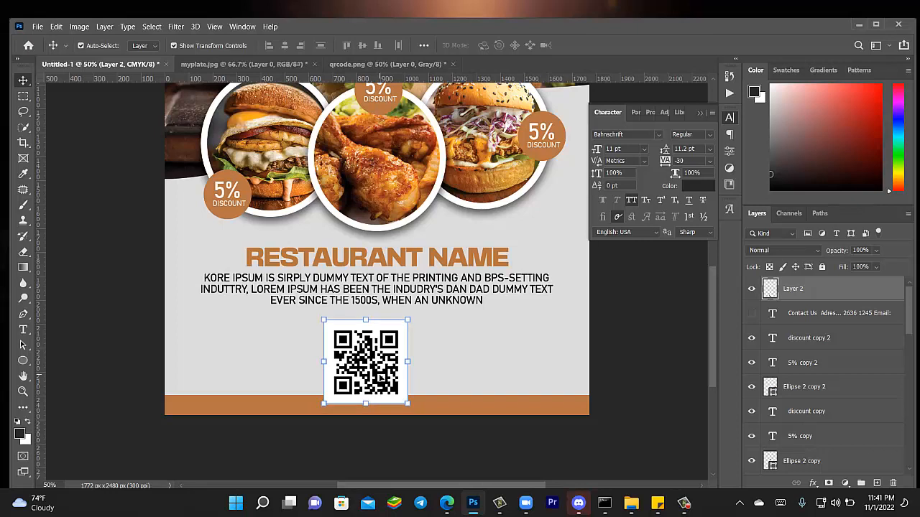
scroll(382, 374, down, 5)
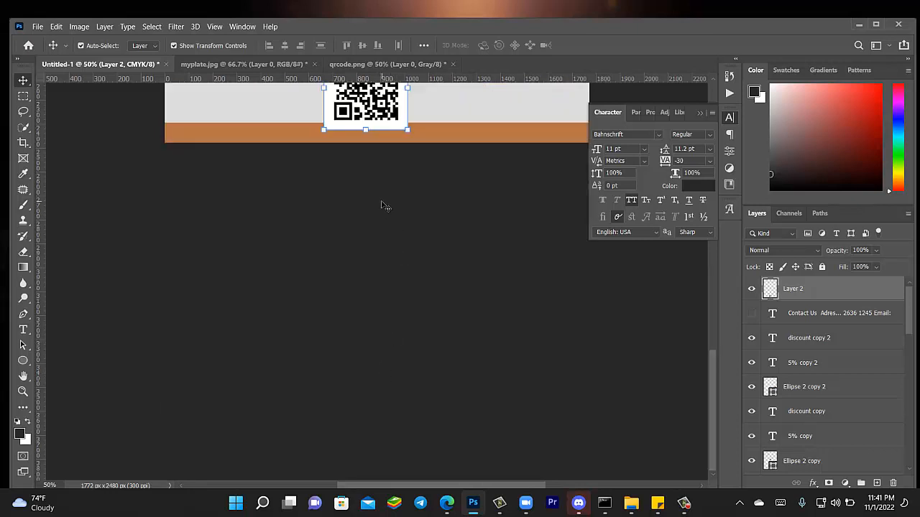
scroll(708, 363, up, 4)
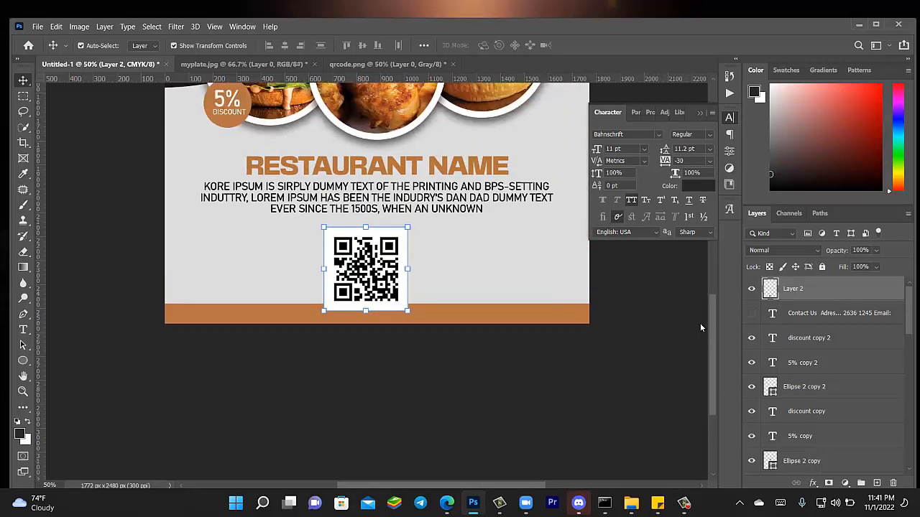
mouse_move(358, 268)
mouse_down()
mouse_move(369, 269)
mouse_move(362, 260)
mouse_up()
drag(443, 325, 448, 307)
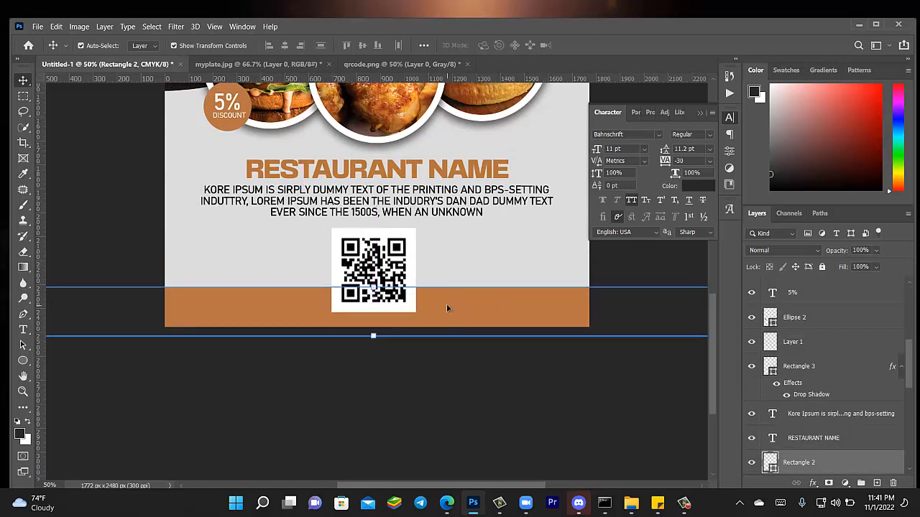
Add a soft drop shadow to the QR code layer with a 21 px distance and a reduced opacity
click(340, 278)
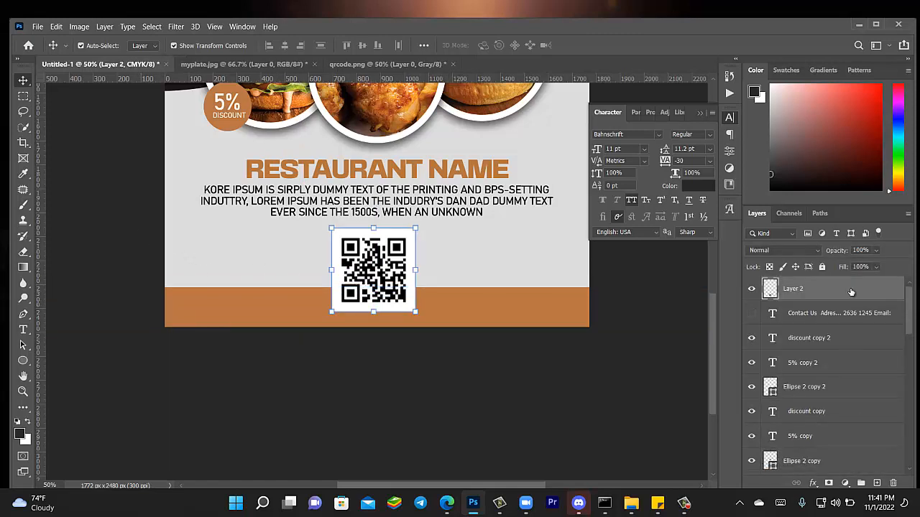
double_click(850, 289)
click(843, 291)
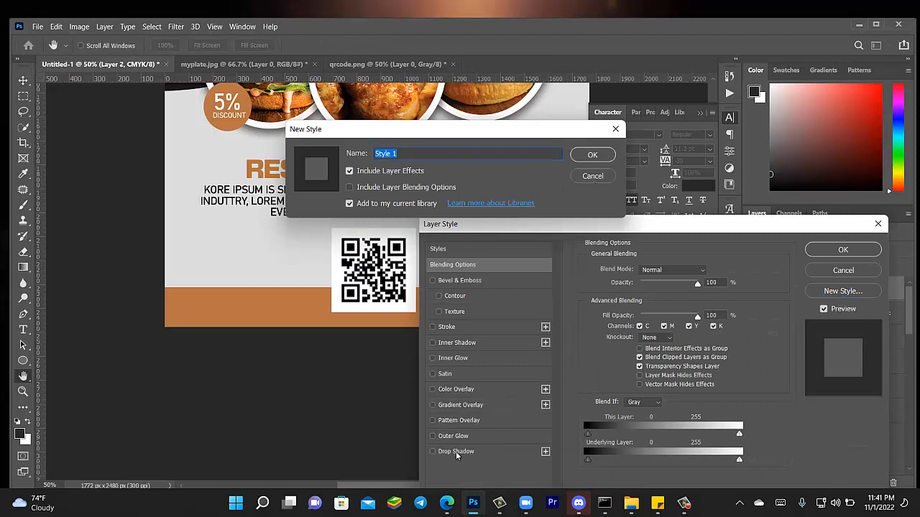
click(588, 177)
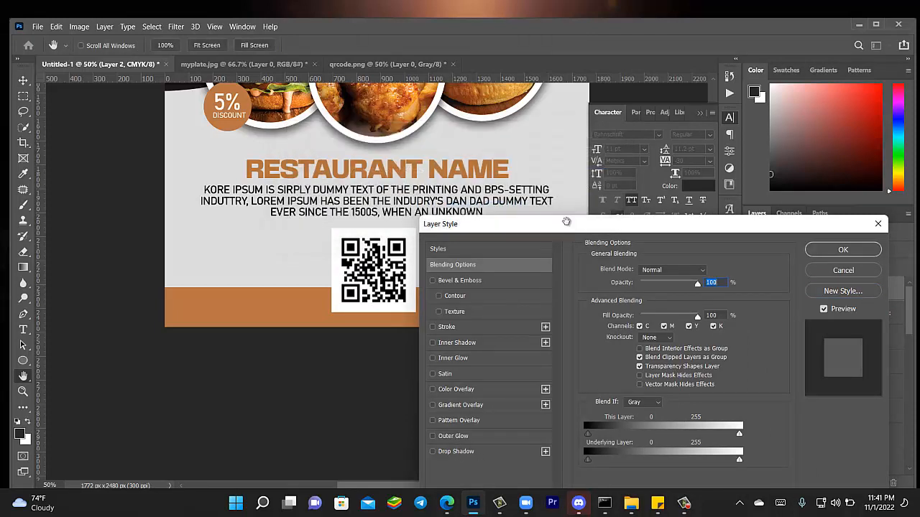
click(451, 453)
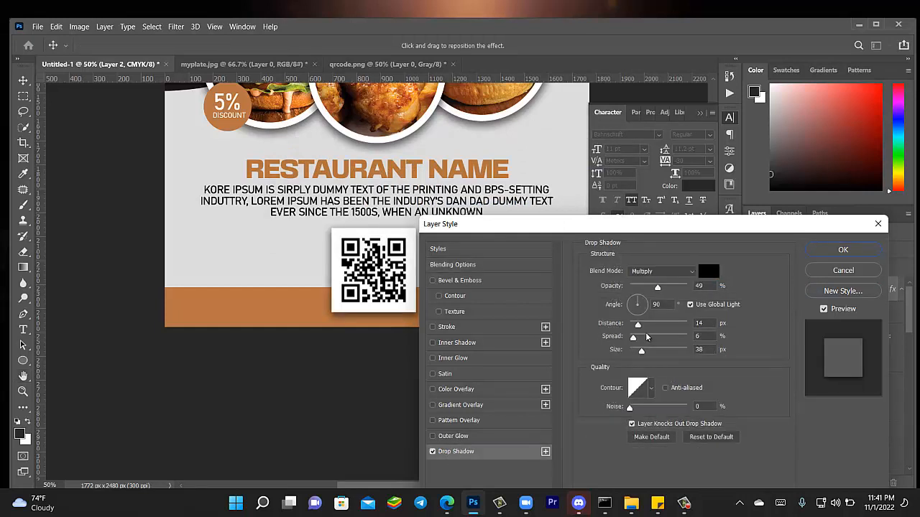
drag(637, 326, 642, 327)
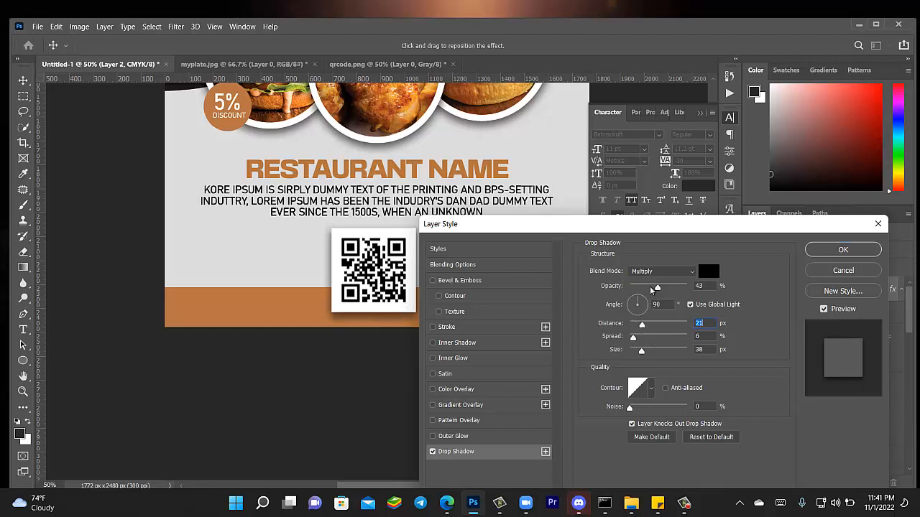
mouse_move(657, 288)
mouse_down()
mouse_move(635, 286)
mouse_move(643, 286)
mouse_up()
click(843, 250)
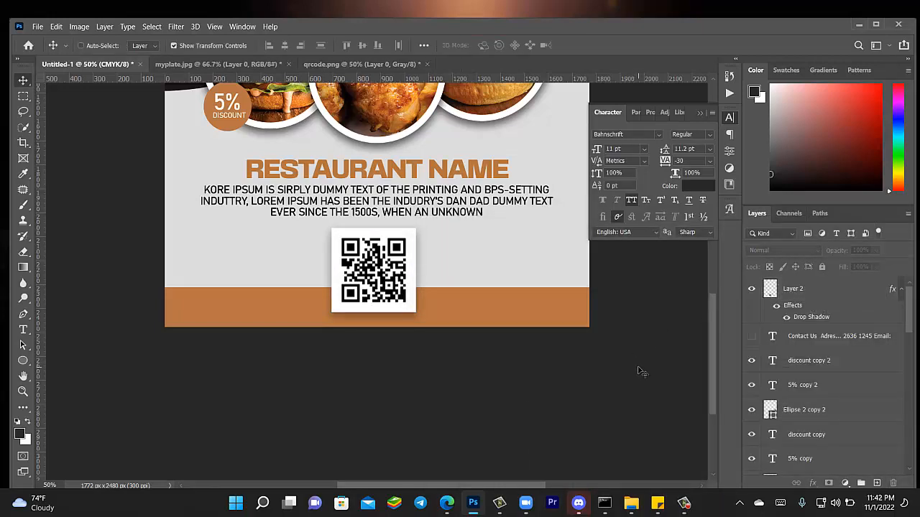
Preview the whole flyer in full-screen mode on a black background
key(ctrl+minus)
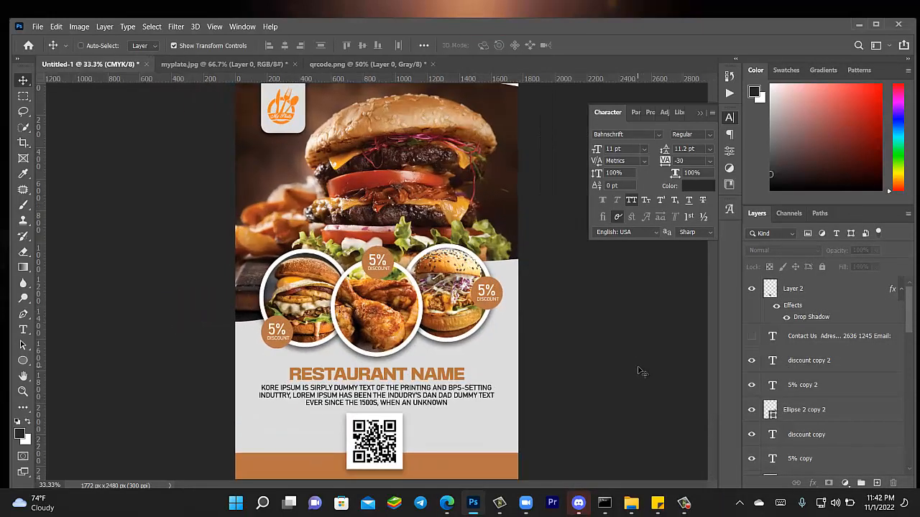
key(f)
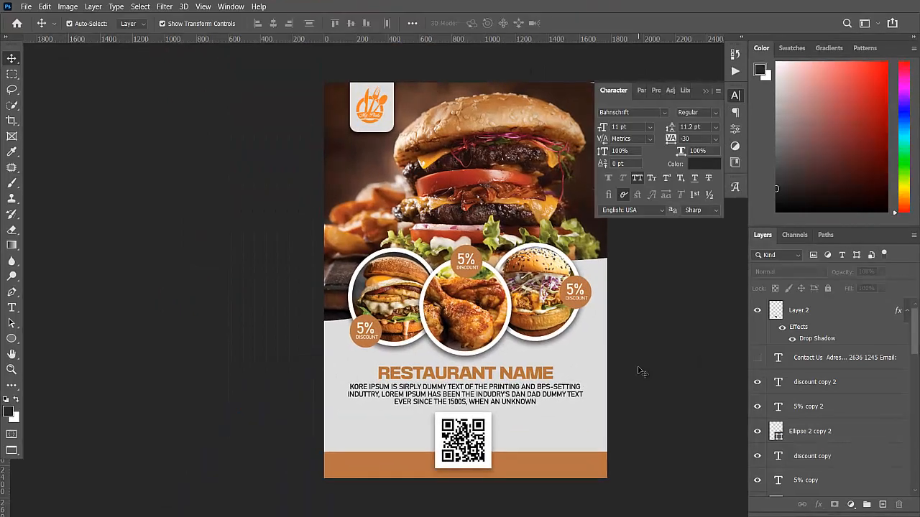
key(f)
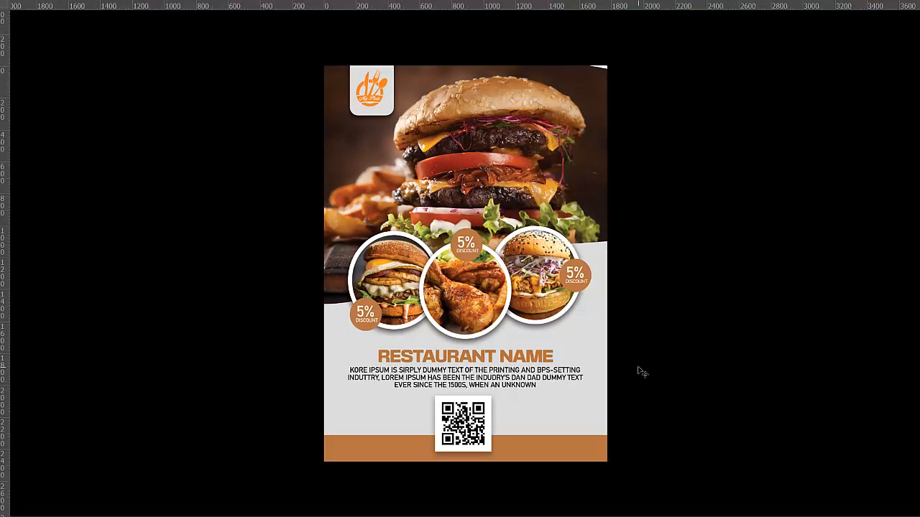
key(ctrl+plus)
key(ctrl+minus)
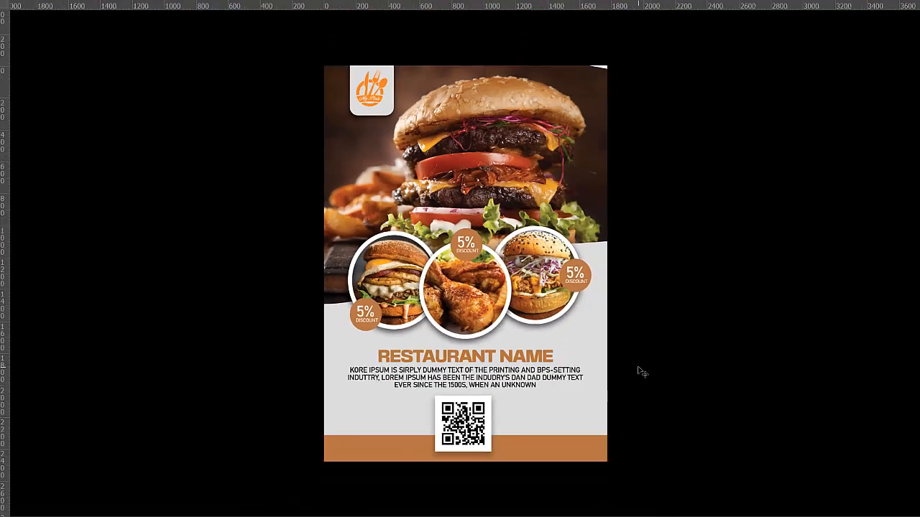